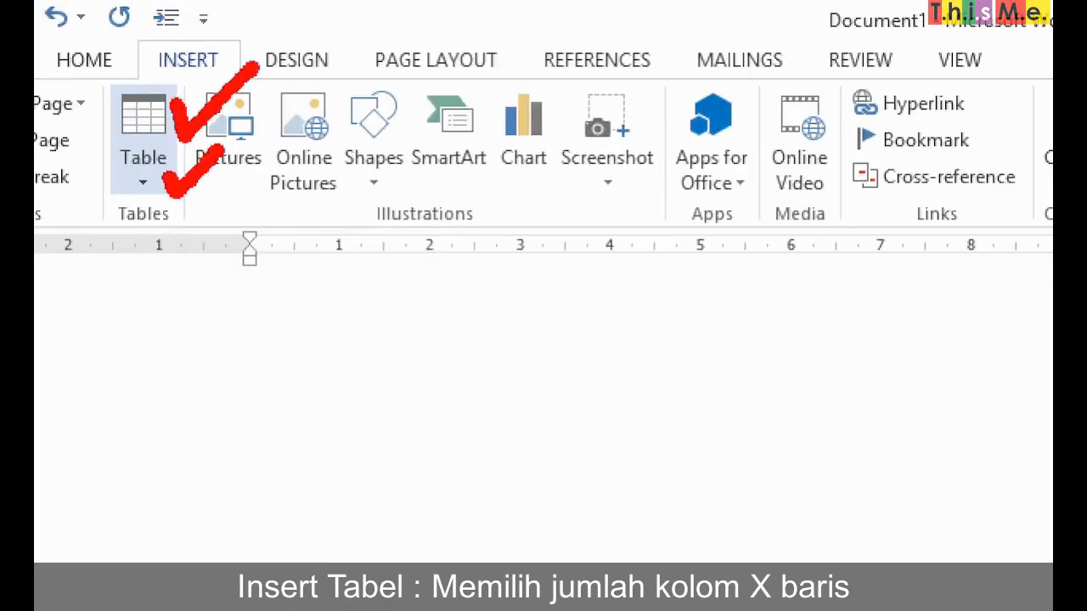
click(143, 174)
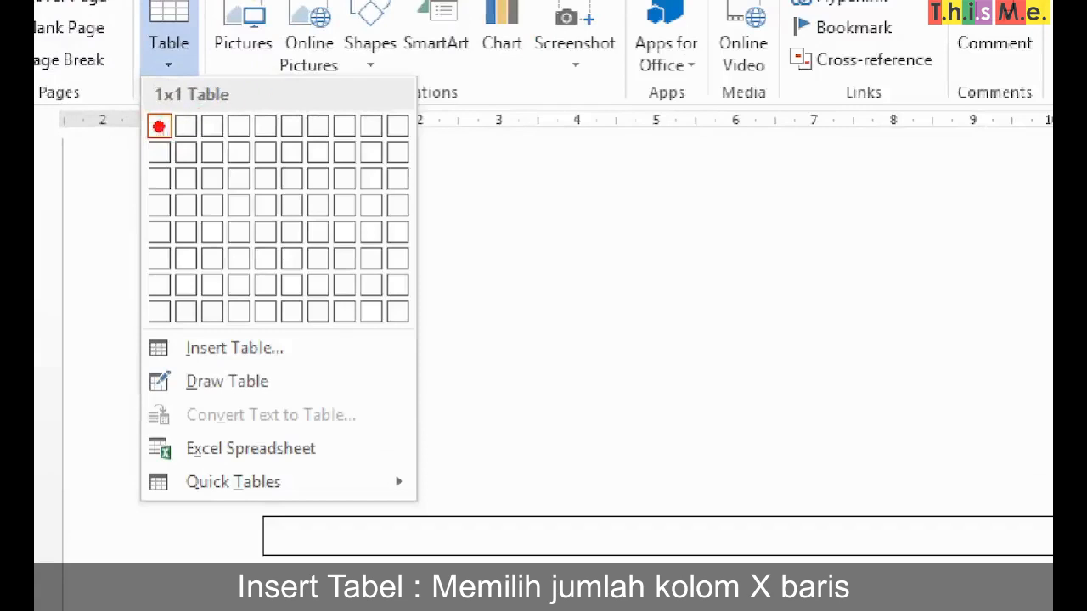
mouse_move(163, 120)
mouse_down()
mouse_move(363, 124)
mouse_move(165, 190)
mouse_move(166, 214)
mouse_up()
drag(318, 112, 318, 120)
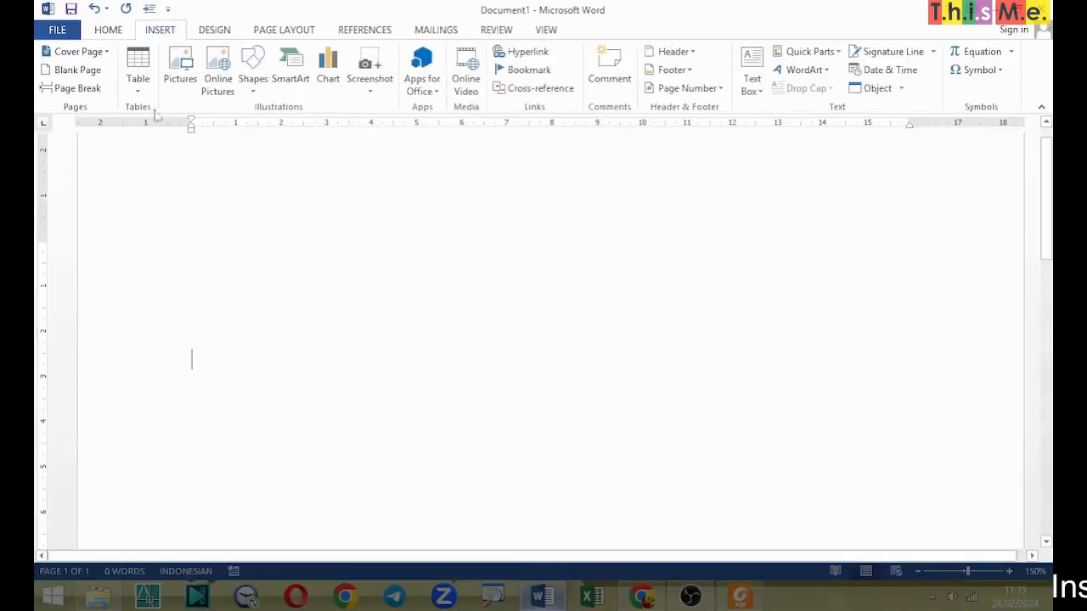
click(137, 67)
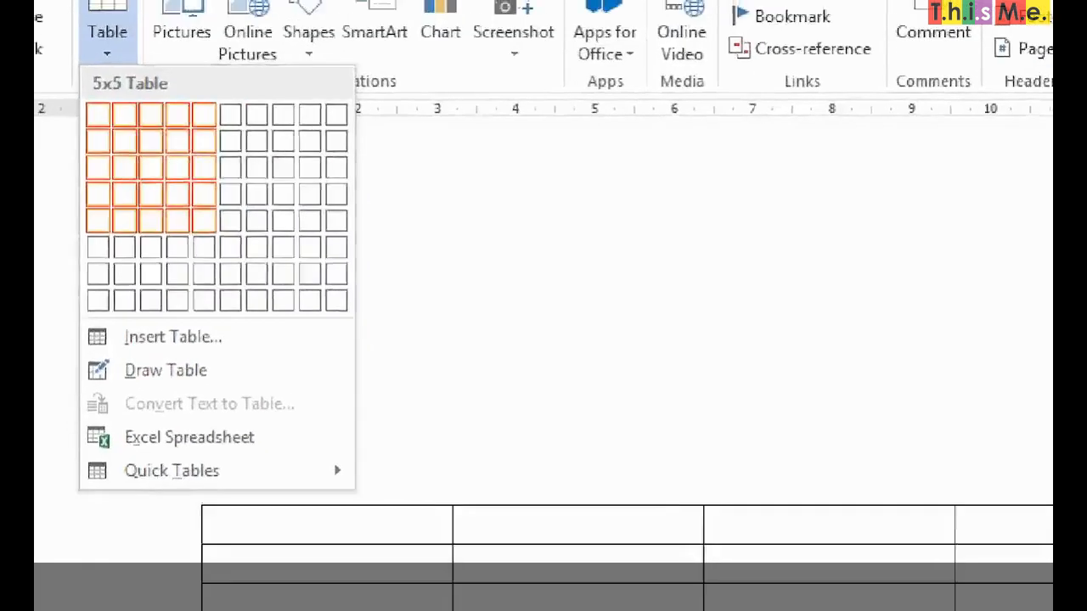
mouse_move(245, 159)
mouse_down()
mouse_move(258, 231)
mouse_move(471, 119)
mouse_up()
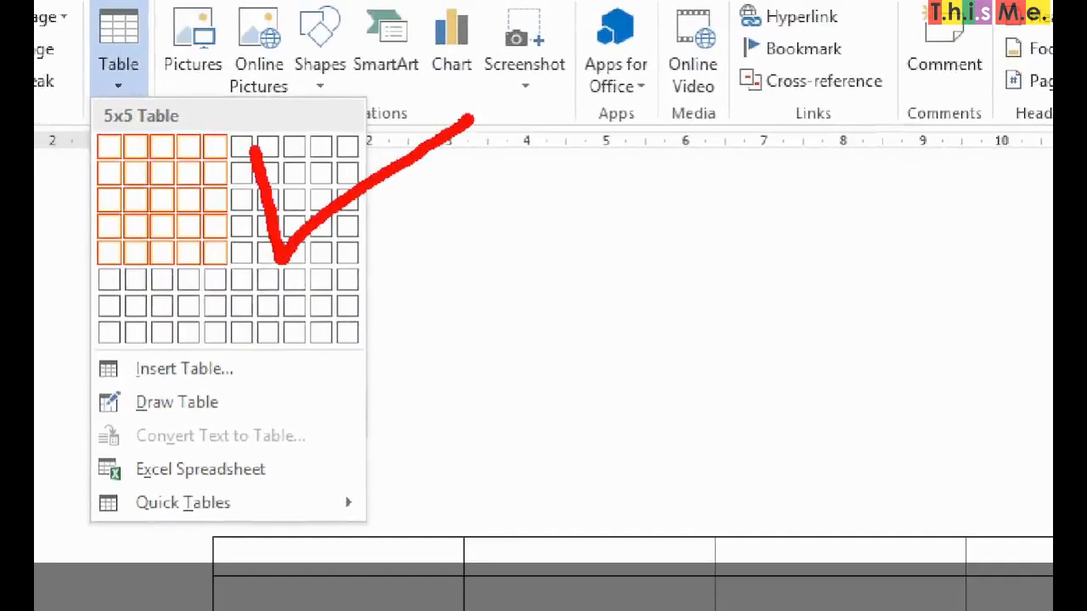
key(Escape)
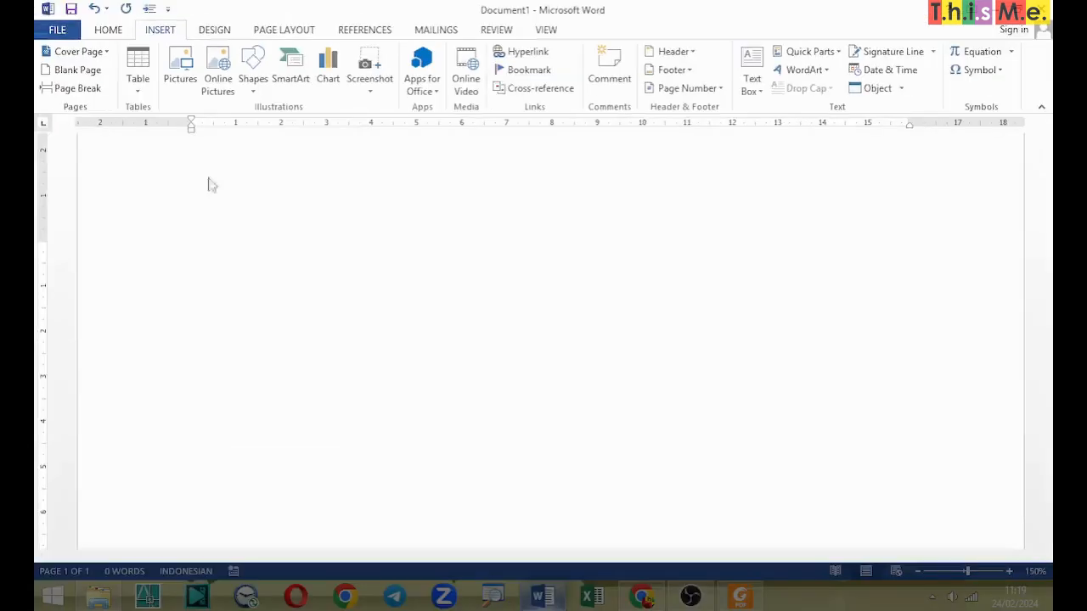
Step: Insert a table with five columns and five rows, and narrow its first column to roughly half its width
click(147, 60)
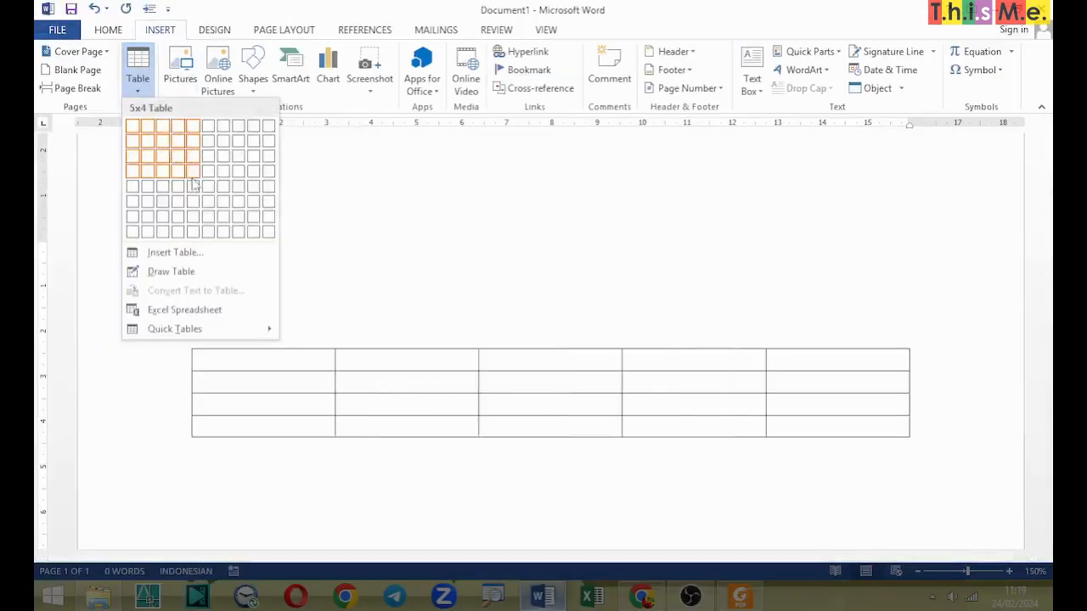
click(197, 189)
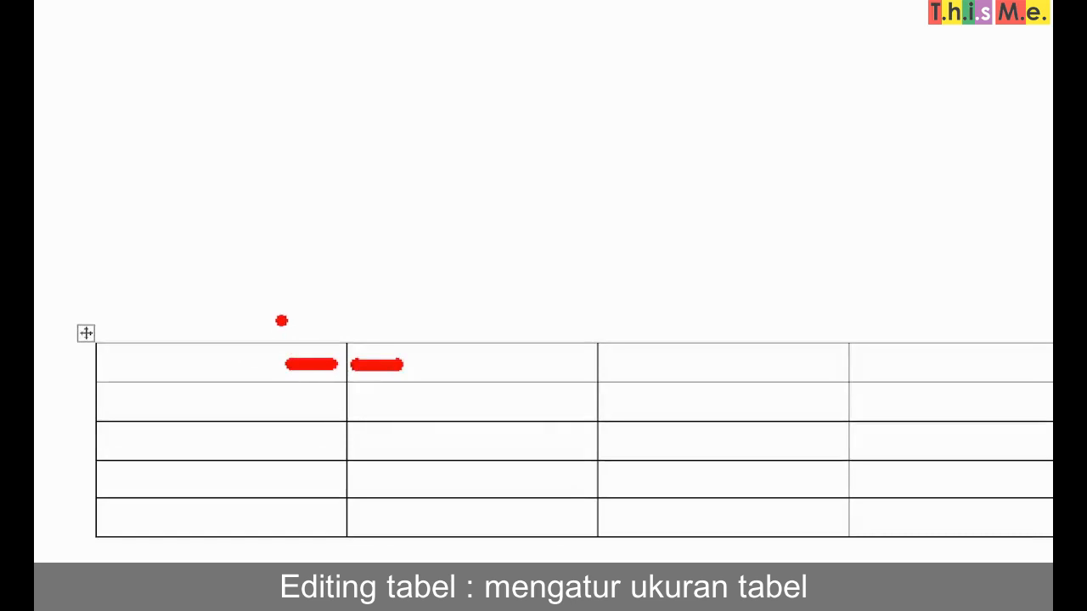
drag(344, 365, 269, 362)
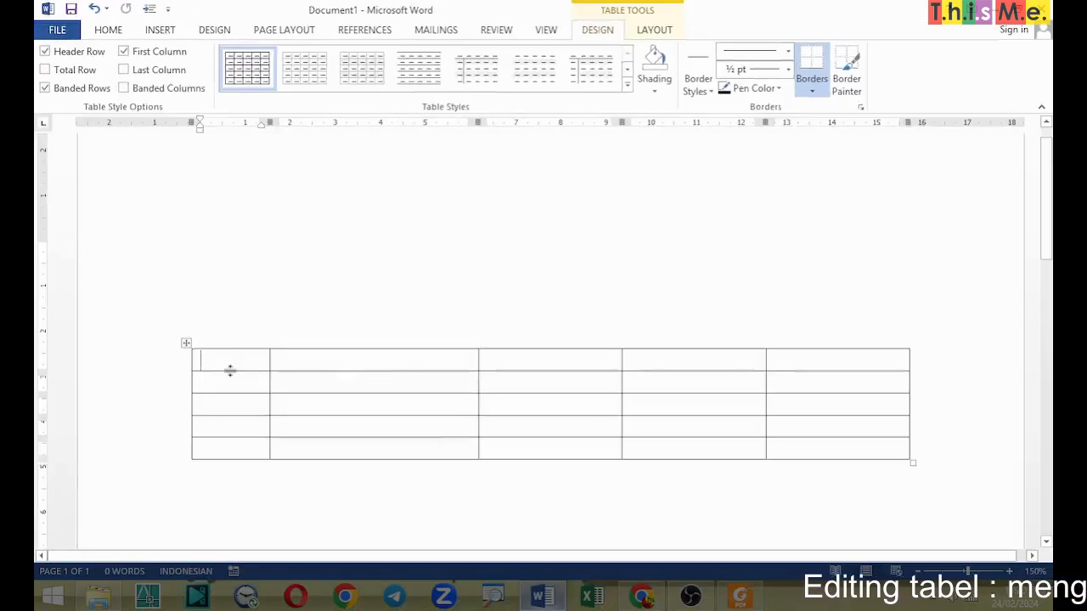
mouse_move(229, 371)
mouse_down()
mouse_move(233, 386)
mouse_move(235, 371)
mouse_up()
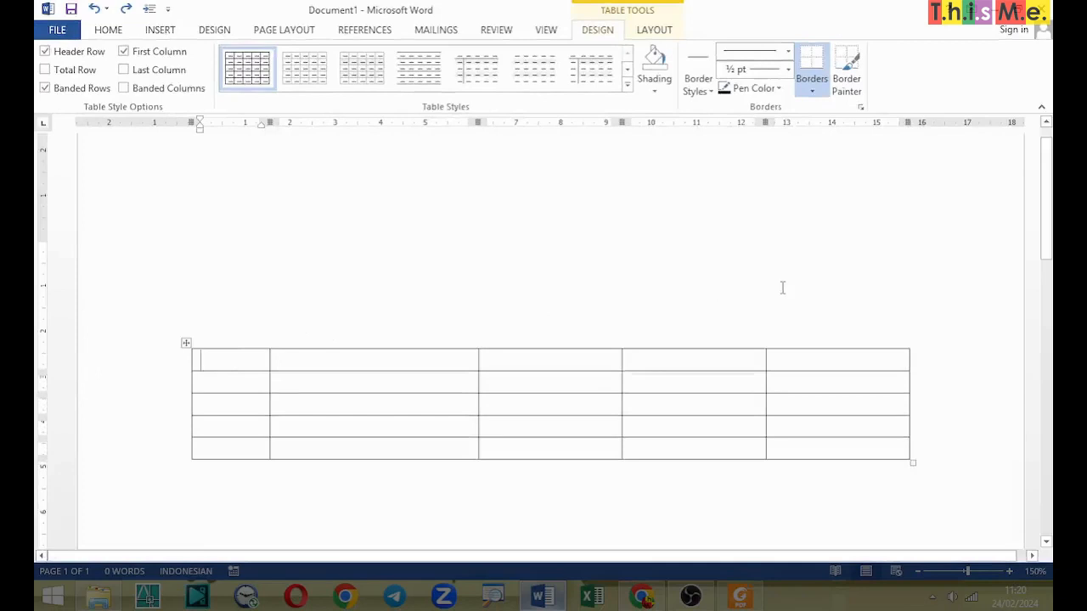
Step: Number the five rows 1, 2, 3, 4 and 5 in the table's first column
text(1)
key(Down)
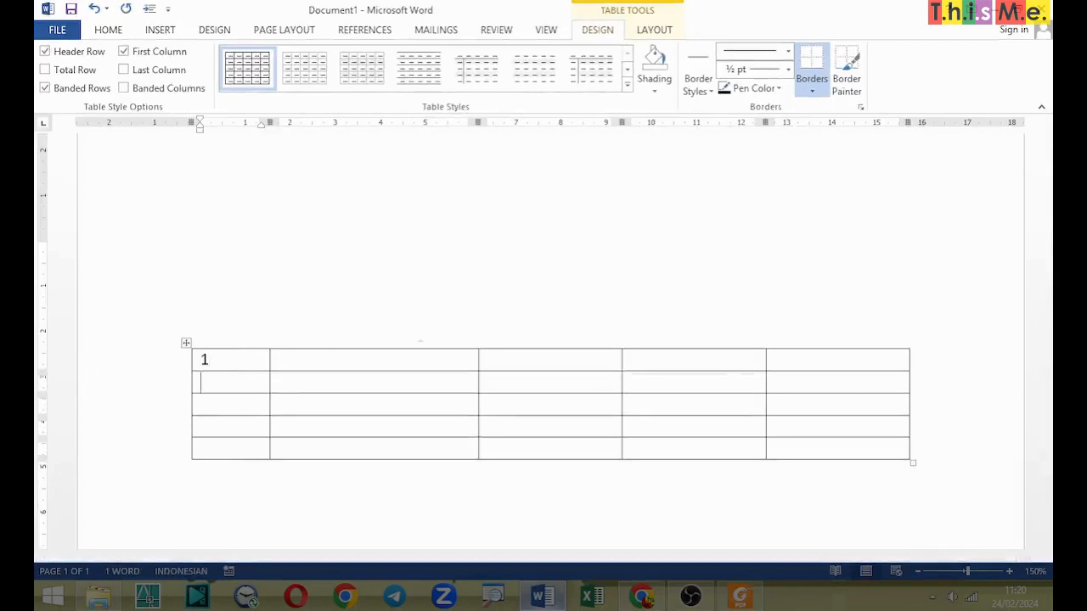
text(2)
key(Down)
key(Down)
text(5)
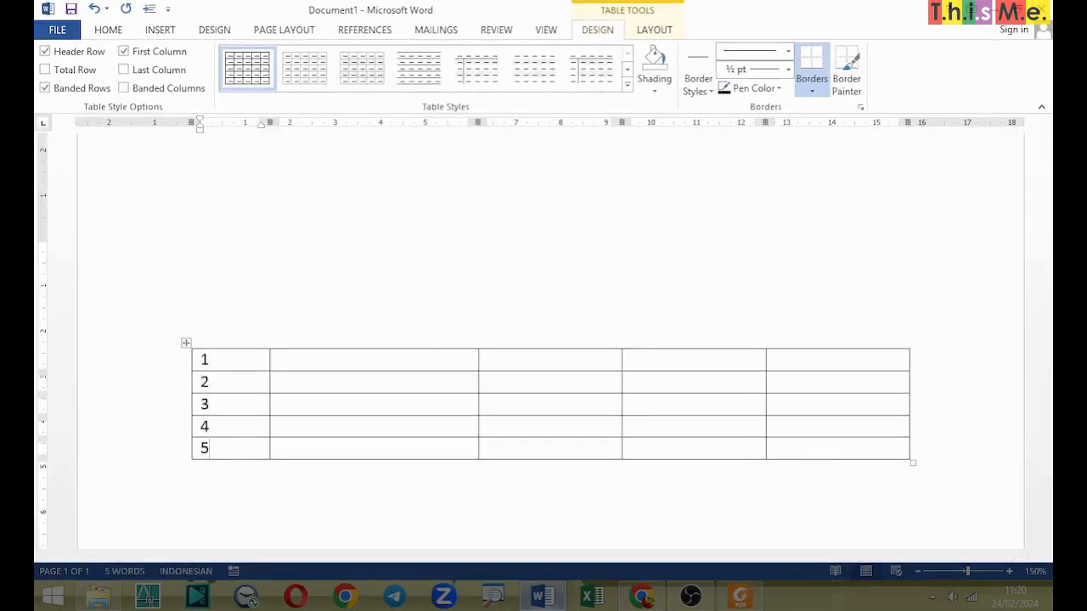
click(409, 448)
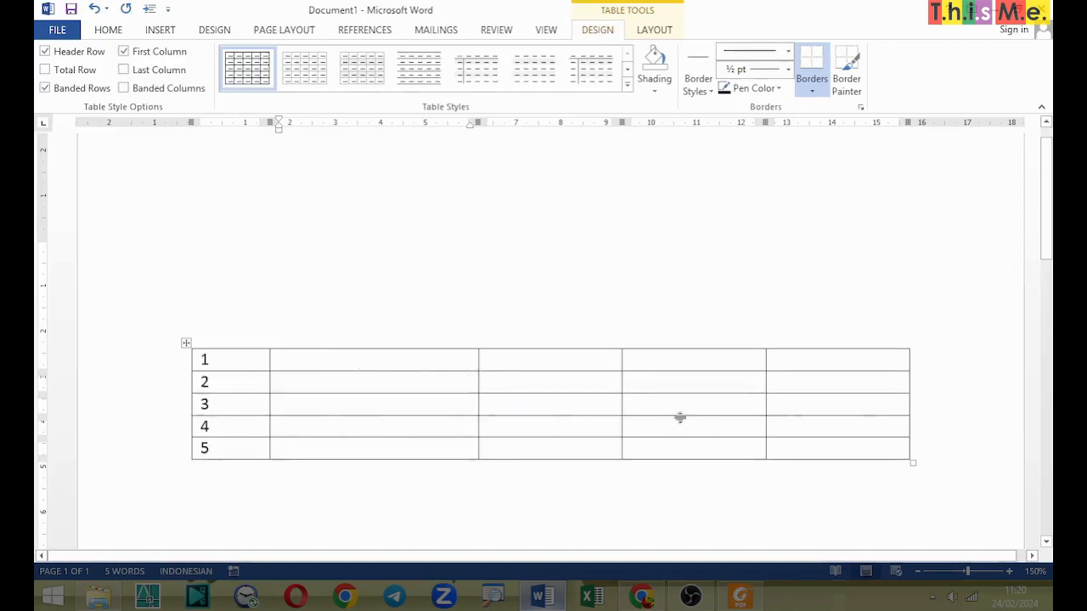
drag(241, 404, 788, 410)
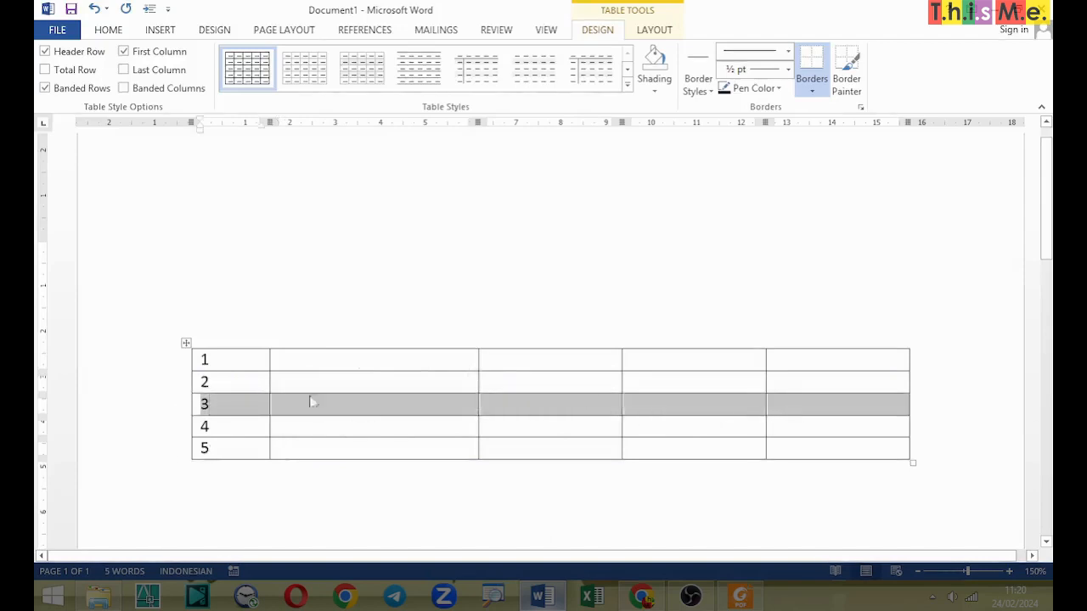
click(173, 414)
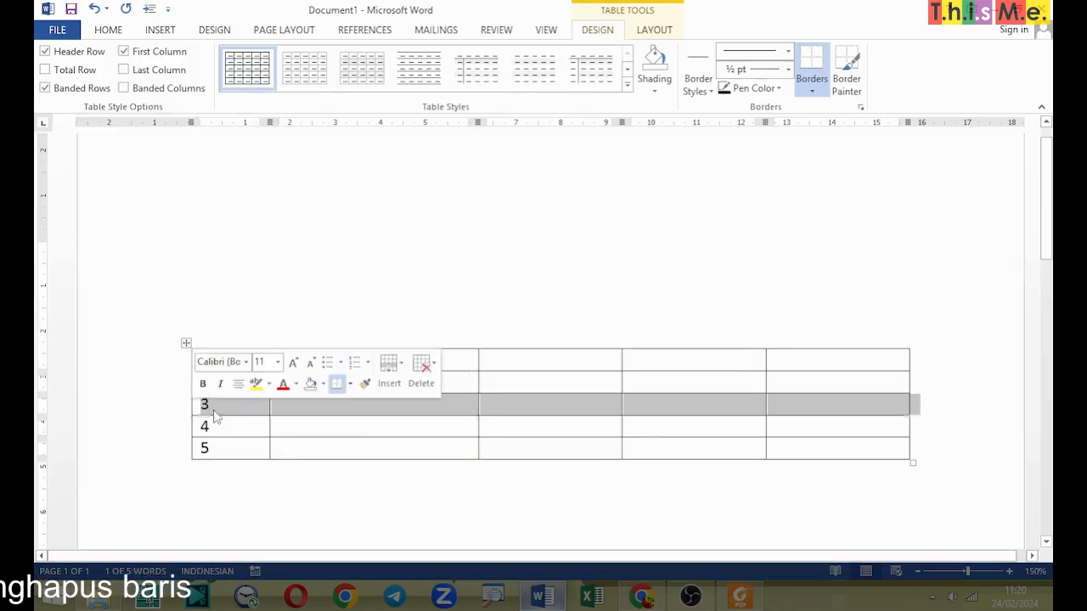
click(293, 447)
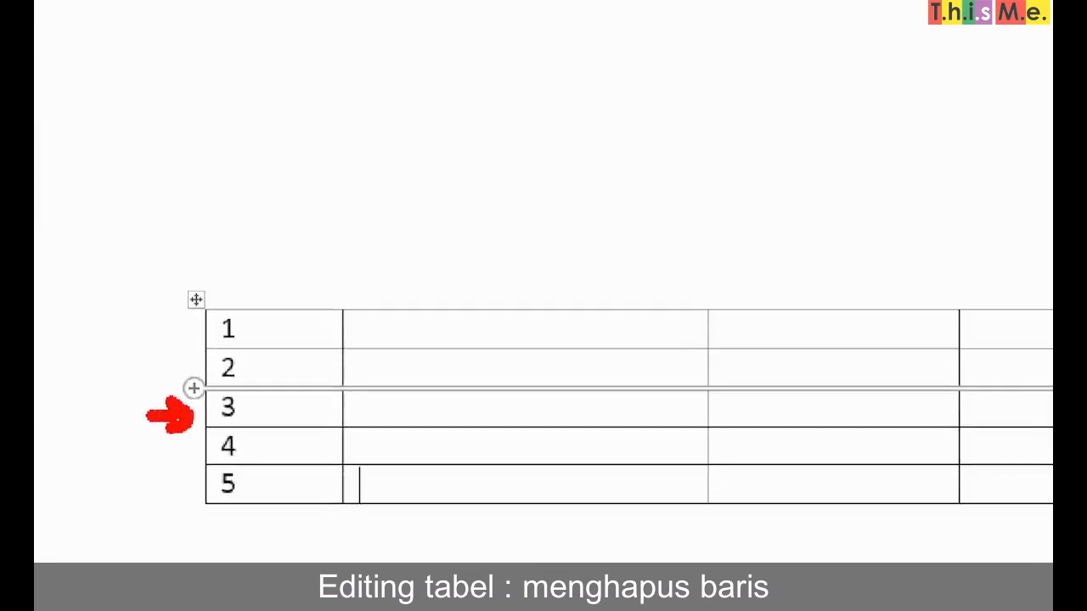
Step: Delete the entire table row numbered 3
click(169, 416)
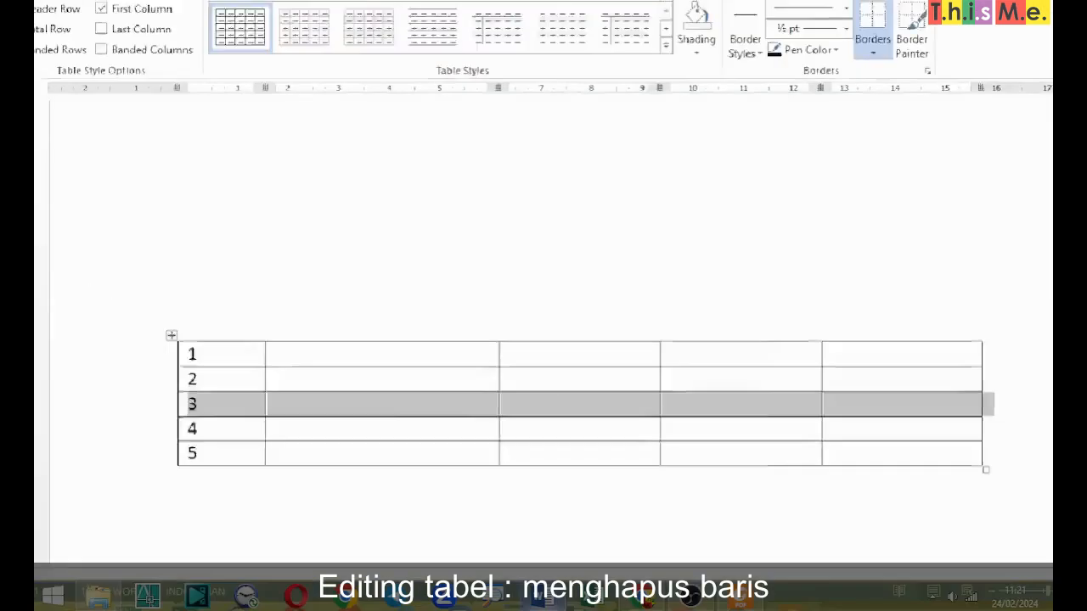
right_click(210, 410)
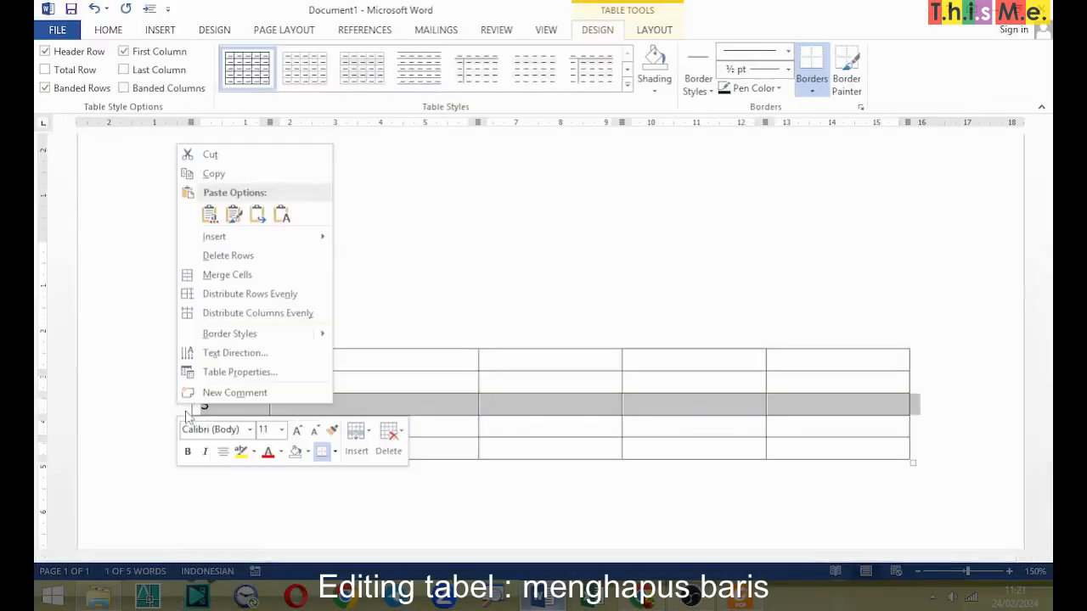
click(170, 413)
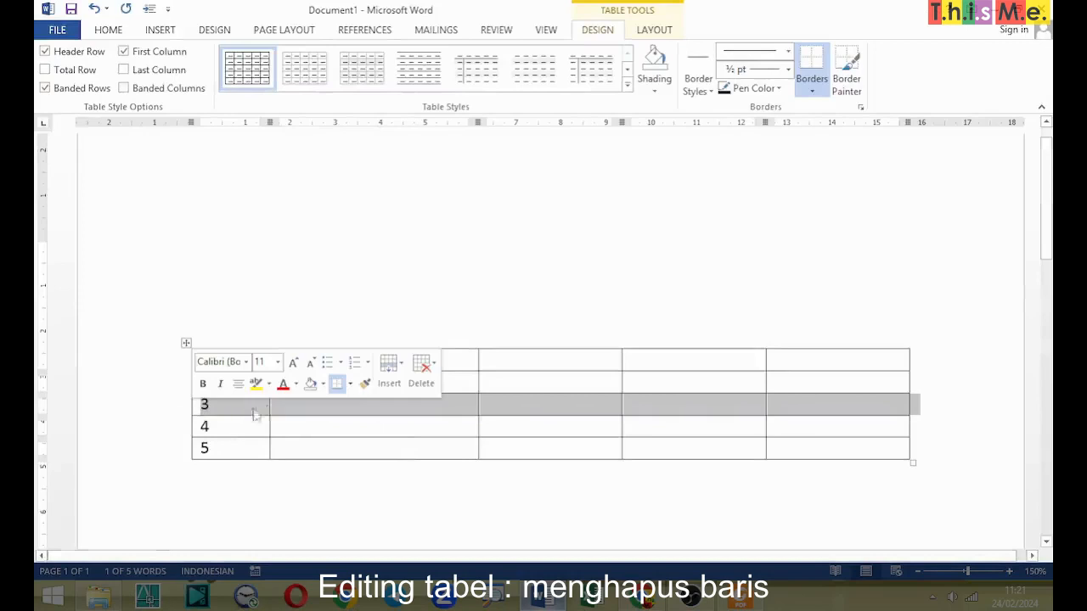
click(435, 369)
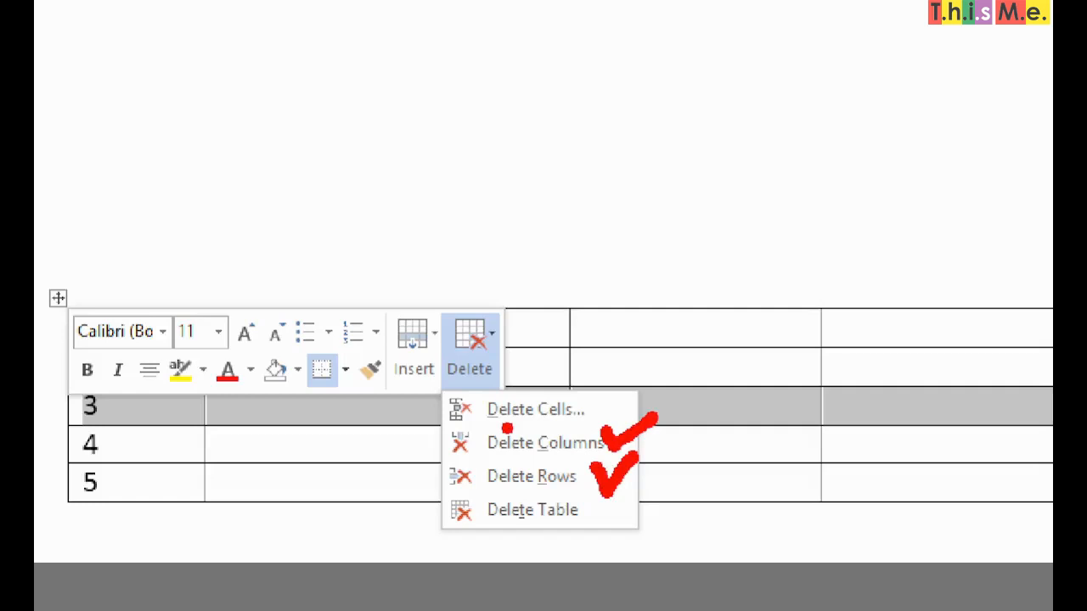
key(Escape)
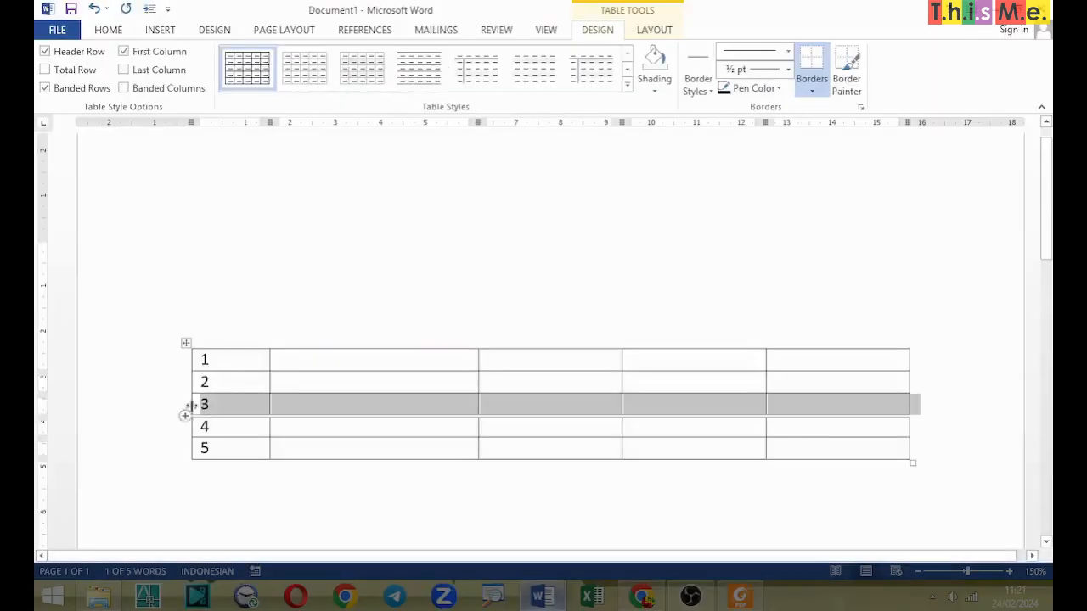
right_click(237, 401)
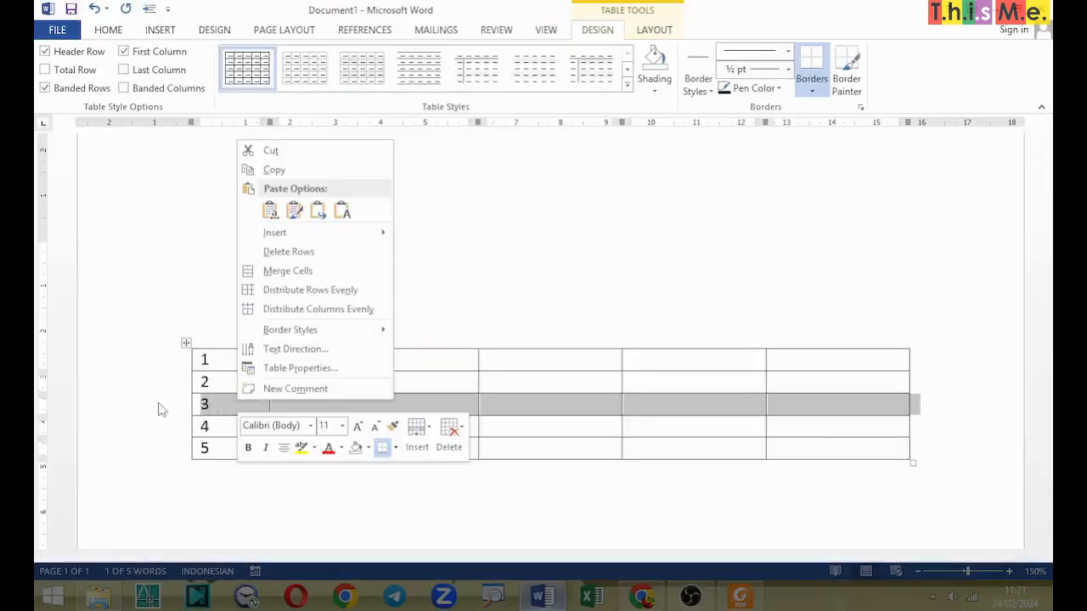
click(450, 432)
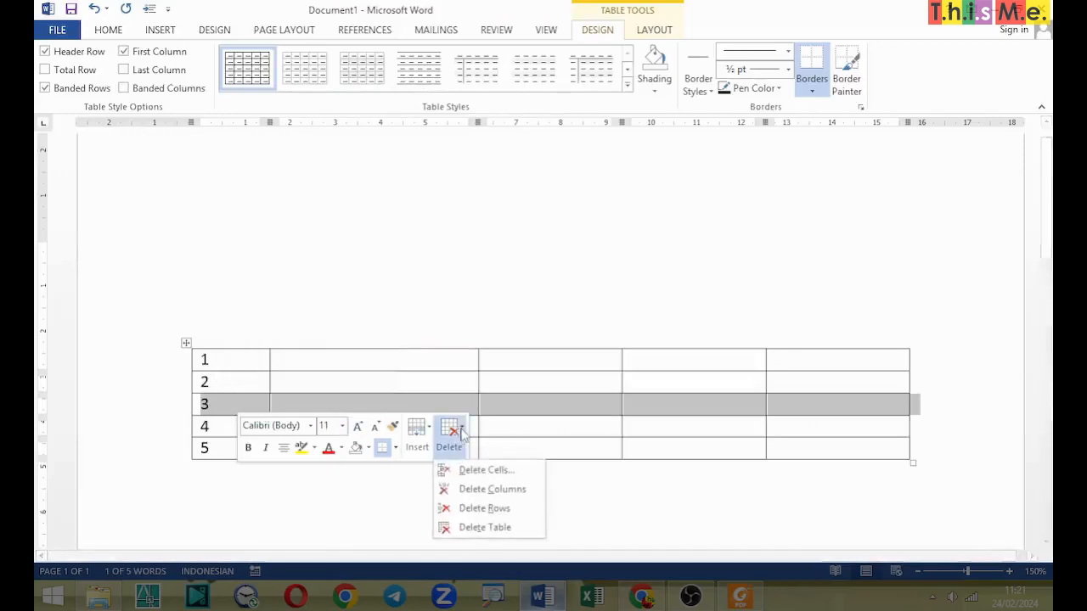
click(484, 507)
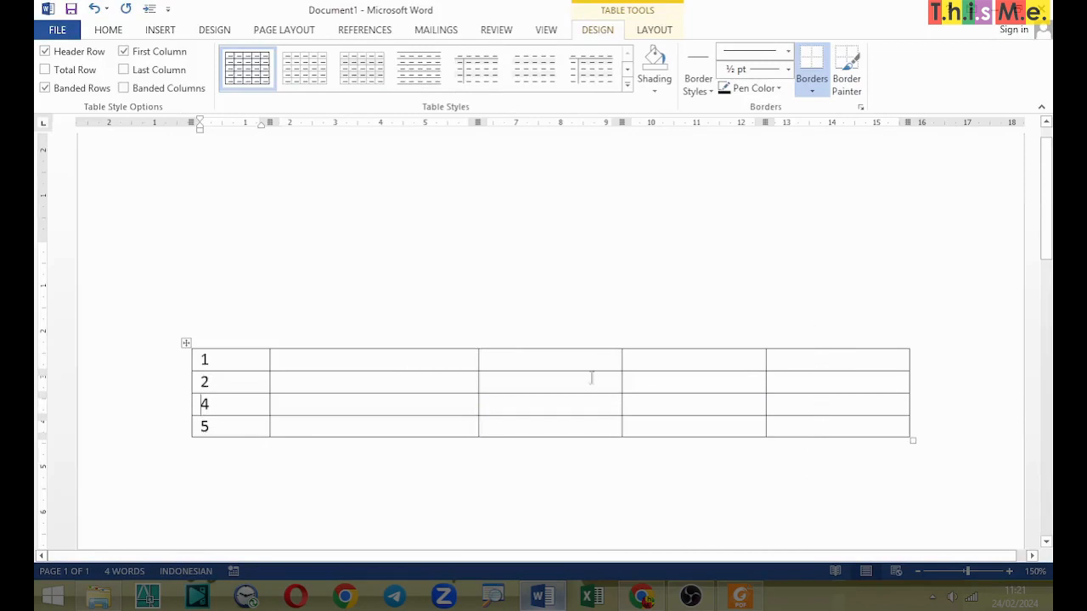
Step: Enter A, B, C and d down the four rows of the table's fourth column
click(726, 363)
text(1)
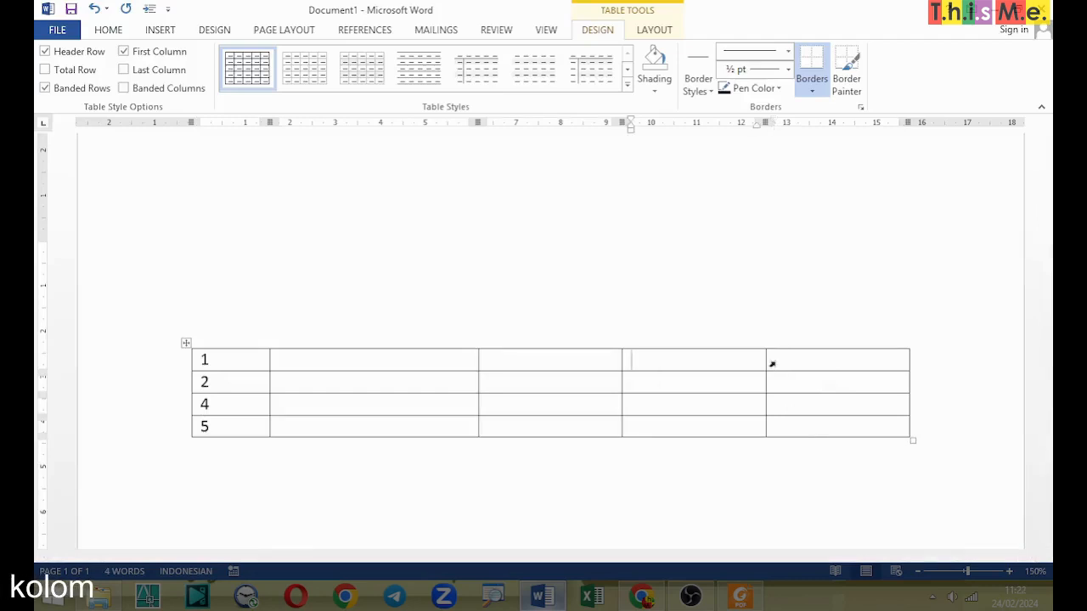
text(a)
key(Down)
text(b)
key(Down)
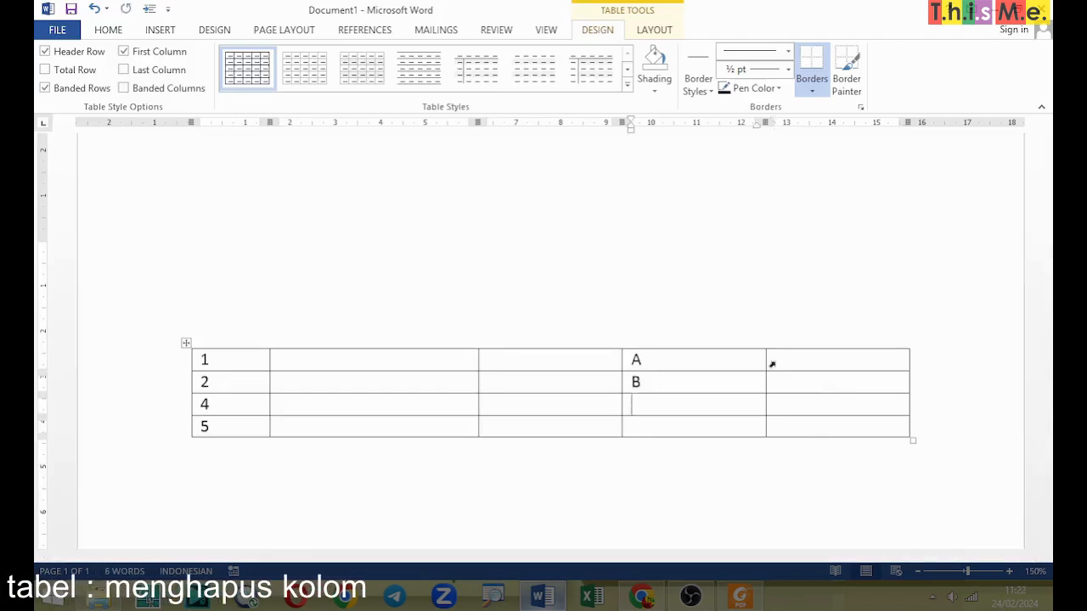
text(c)
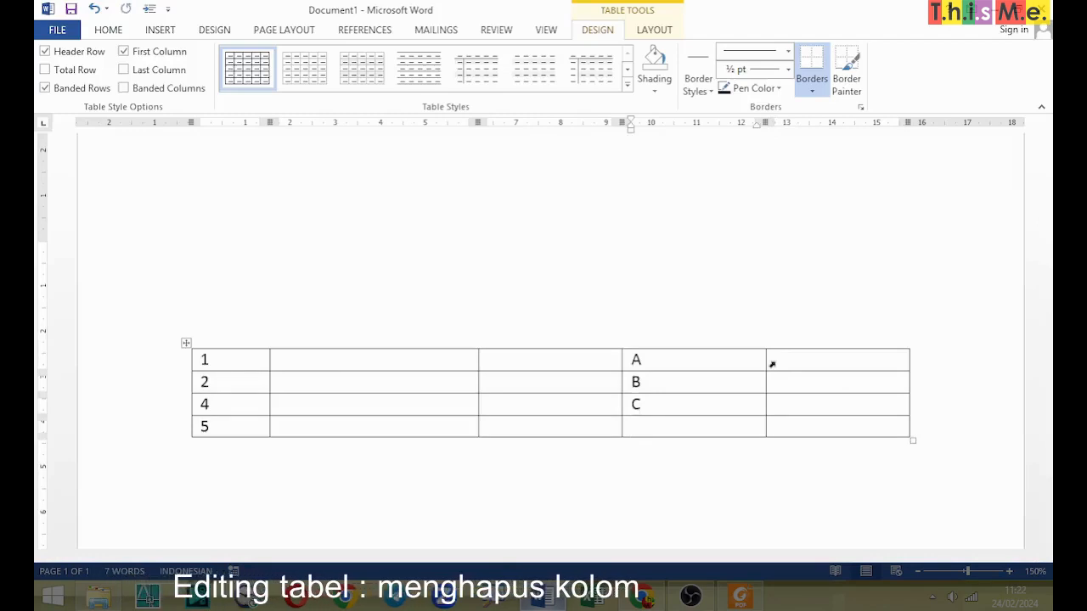
key(Down)
text(d)
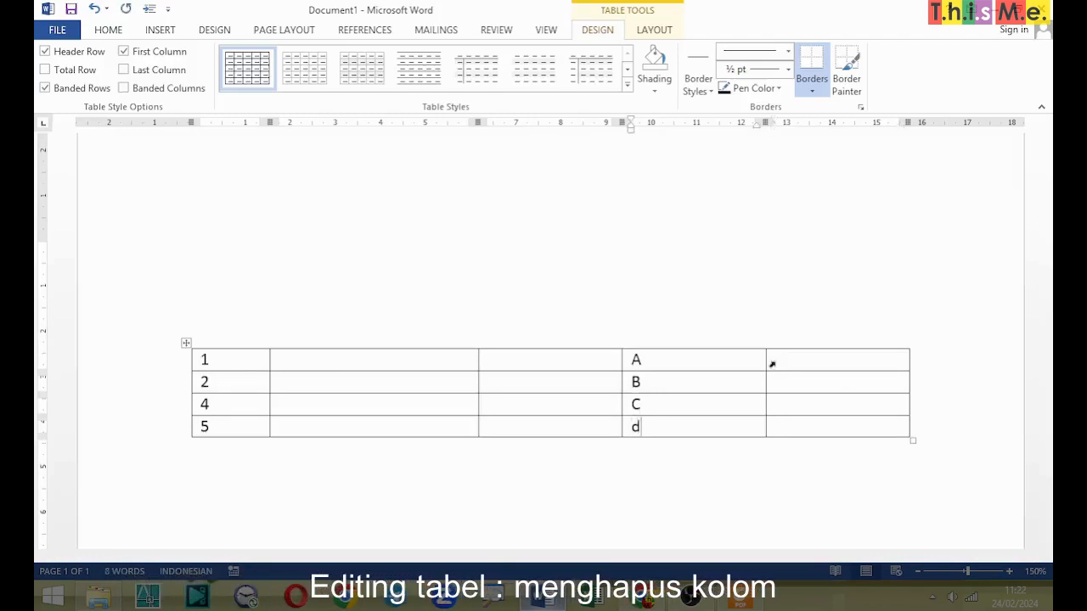
Step: Delete the empty last column of the table, next to the column with the letters
key(Tab)
key(Up)
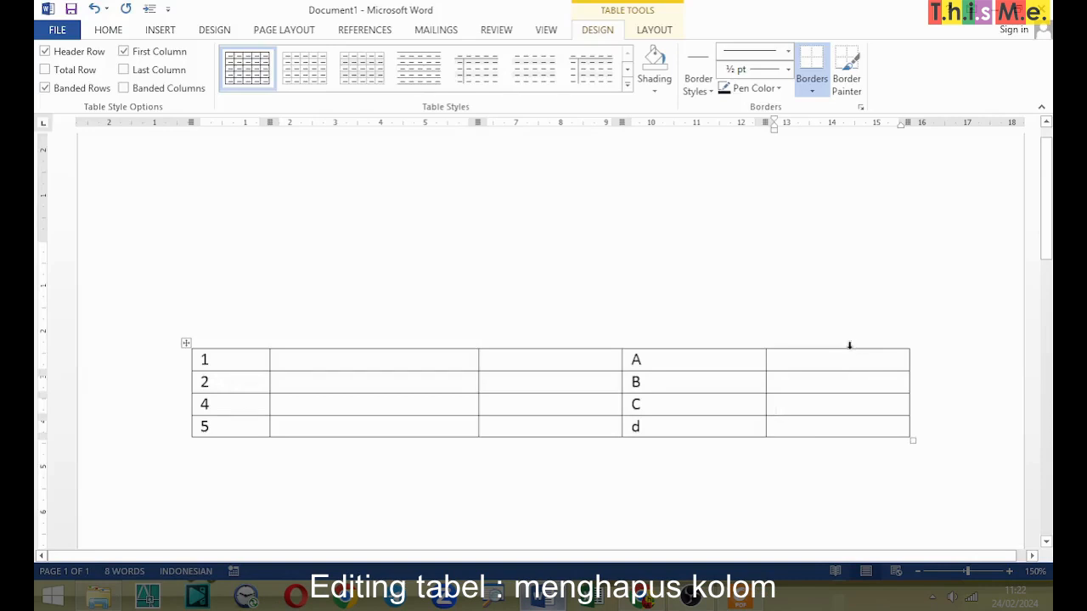
mouse_move(841, 291)
mouse_down()
mouse_move(842, 332)
mouse_move(854, 316)
mouse_move(811, 321)
mouse_up()
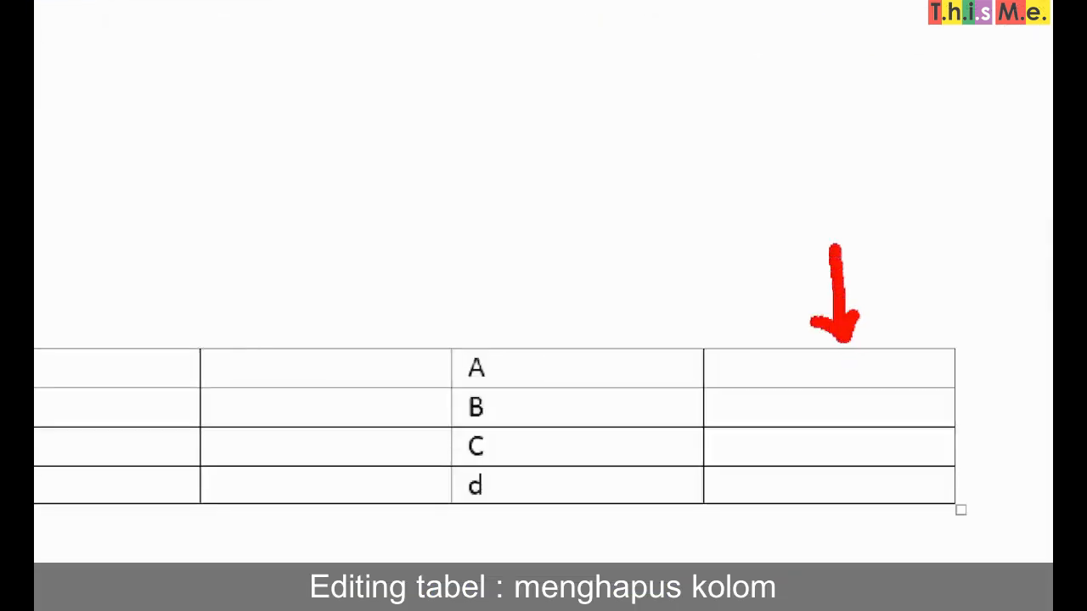
key(Escape)
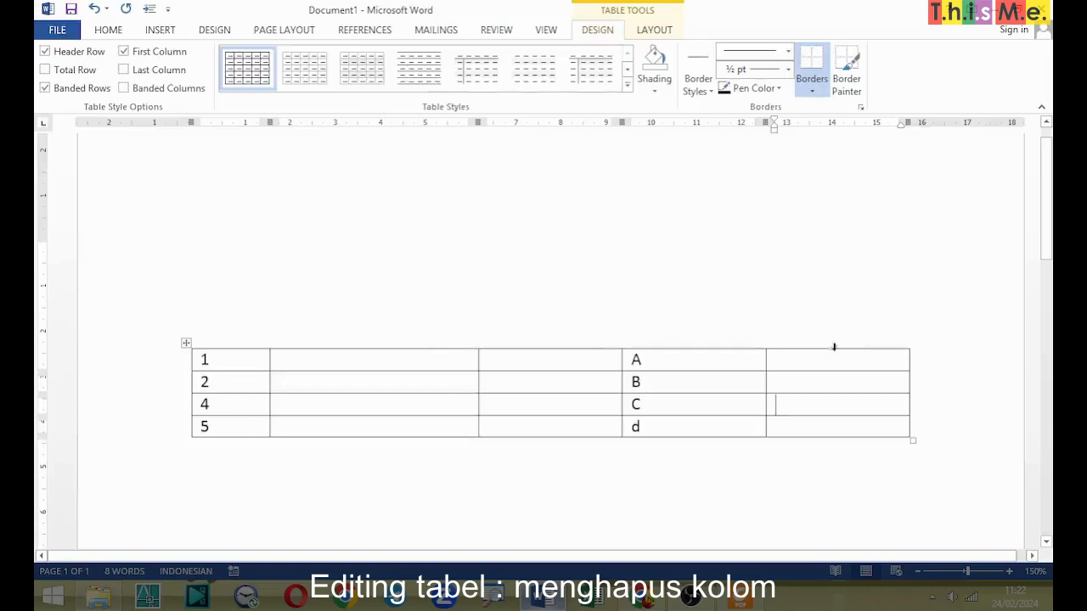
click(834, 347)
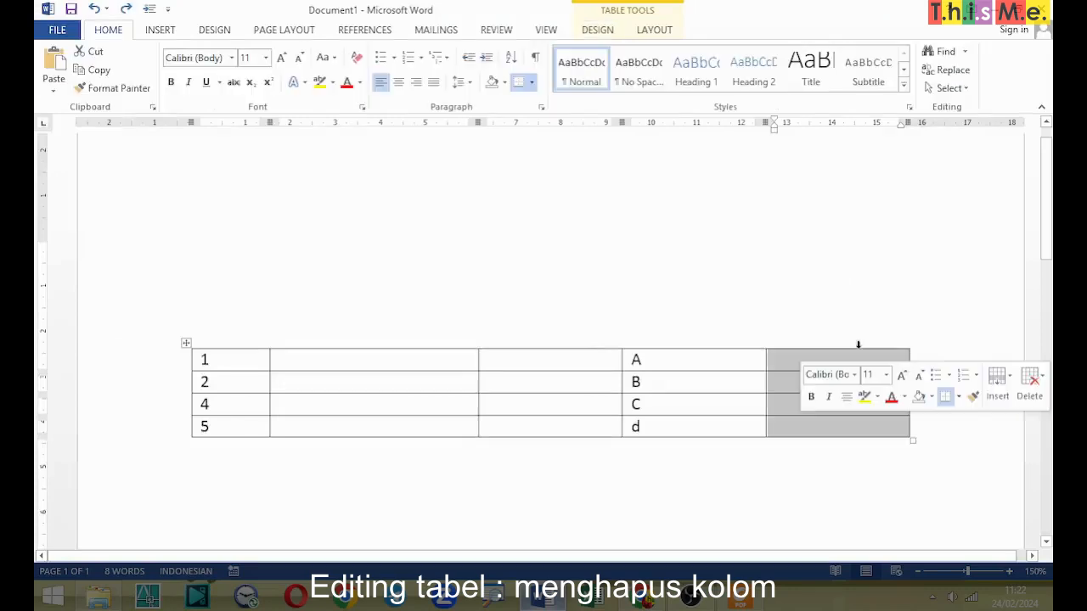
click(1031, 384)
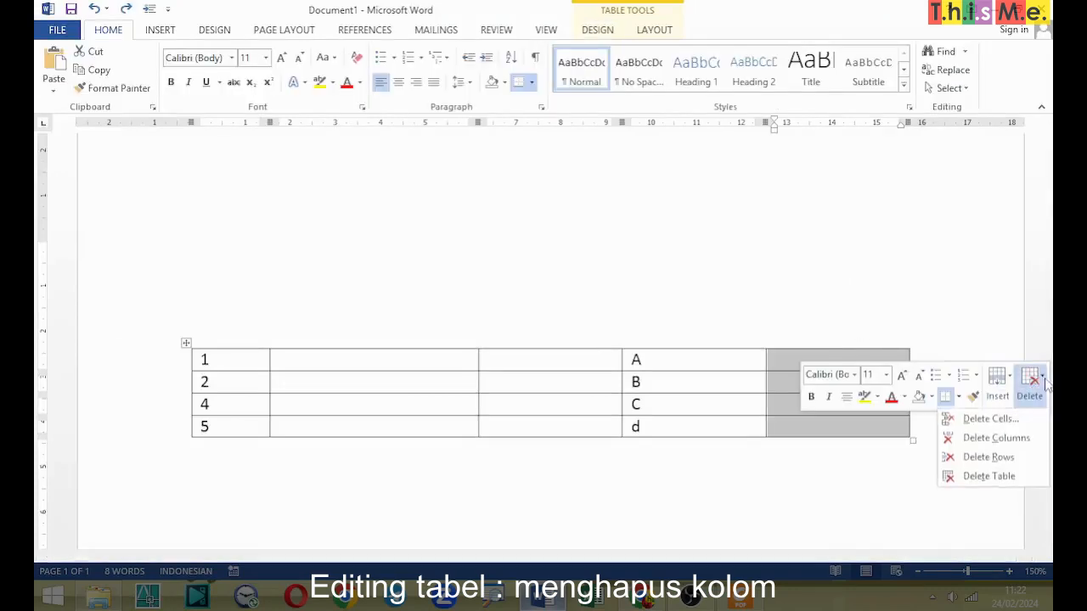
click(1018, 447)
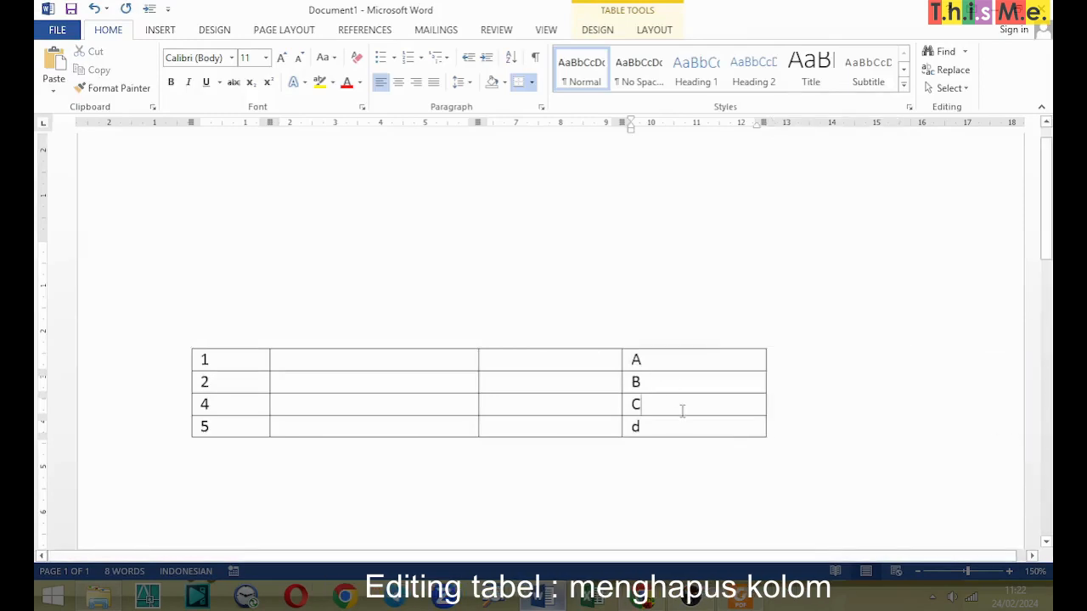
Step: Enter E, F, G and H down the four rows of the table's third column
click(587, 383)
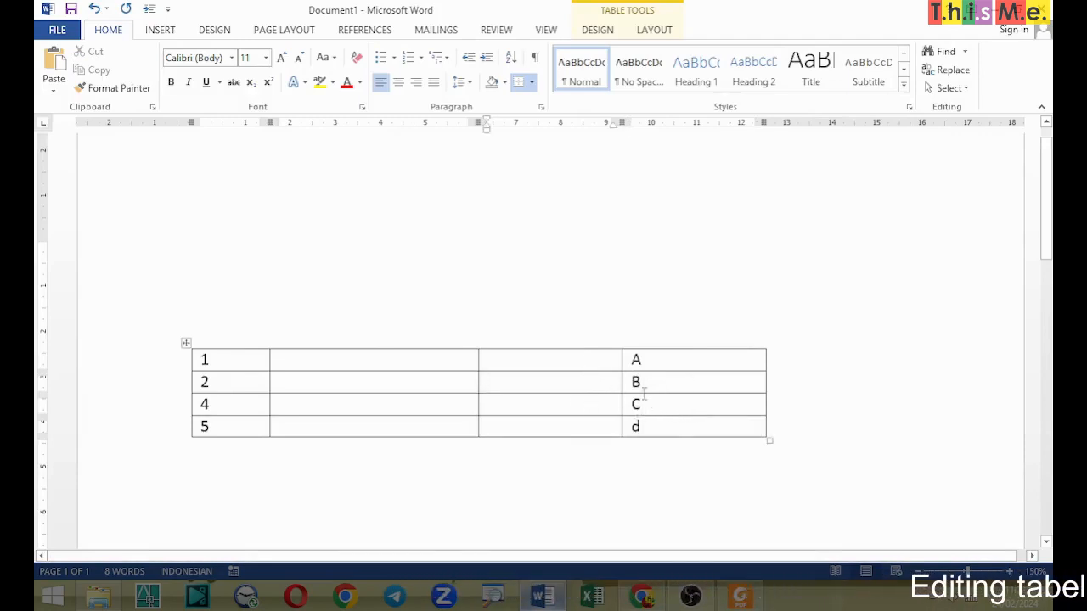
click(578, 360)
text(e)
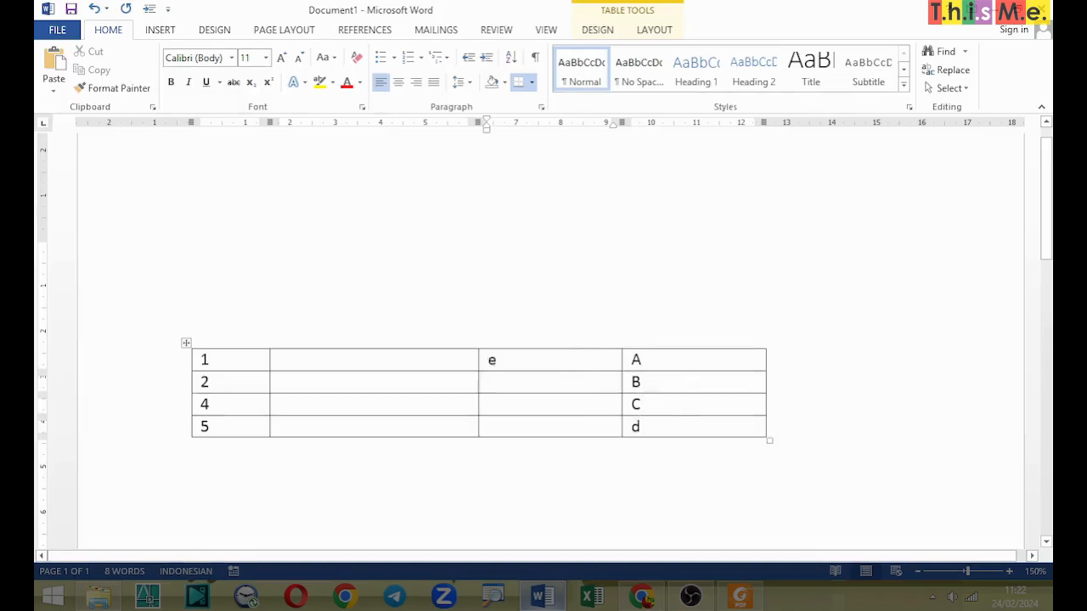
key(Down)
text(f)
key(Down)
text(g)
key(Down)
text(h)
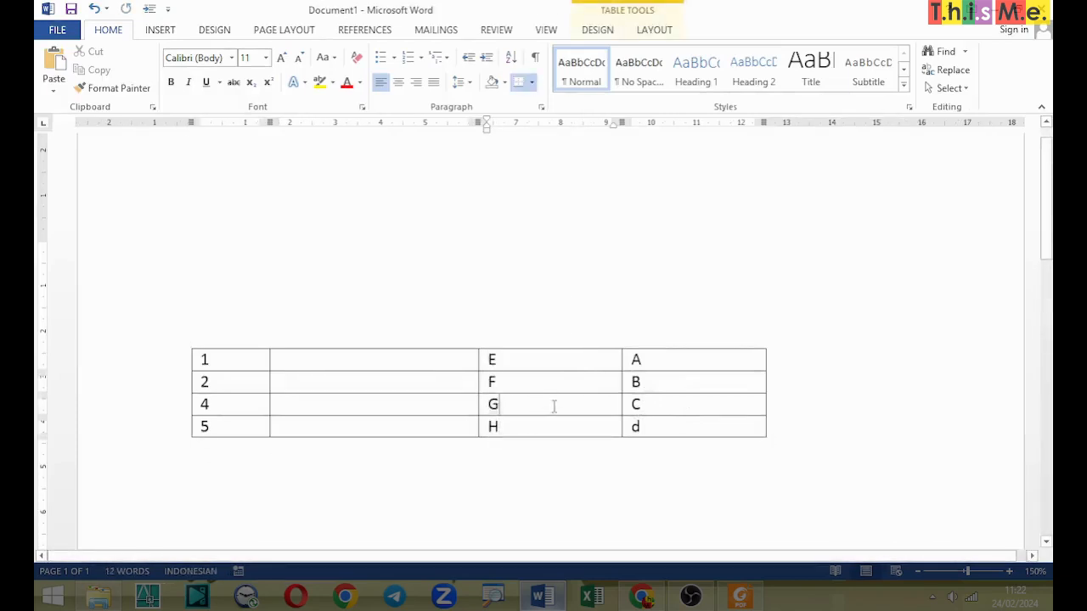
Step: Delete the two cells containing G and C in the row numbered 4, using the Shift cells left option
drag(597, 405, 650, 406)
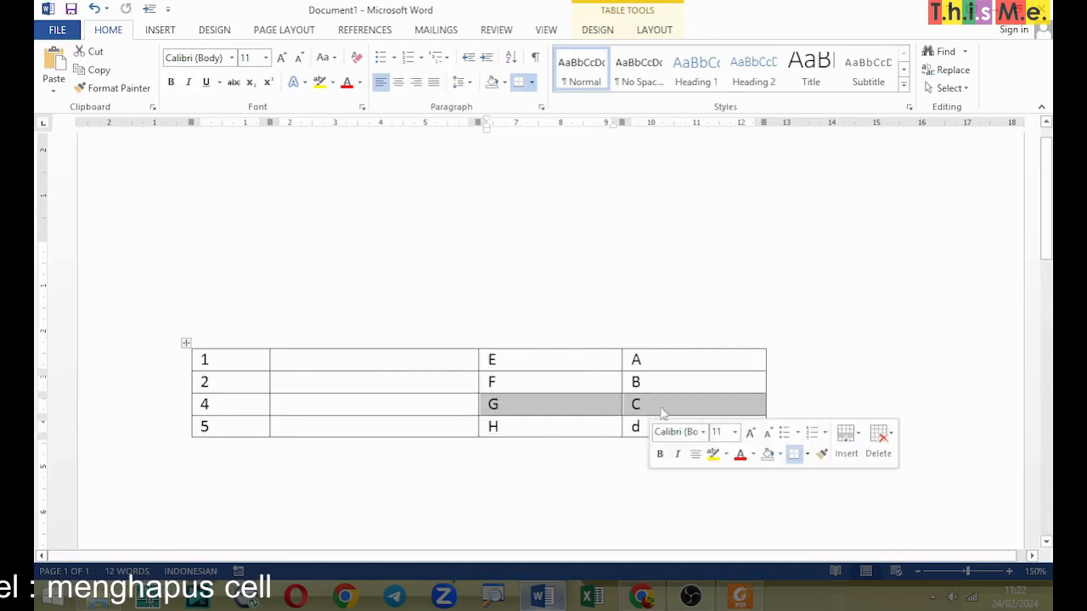
click(891, 438)
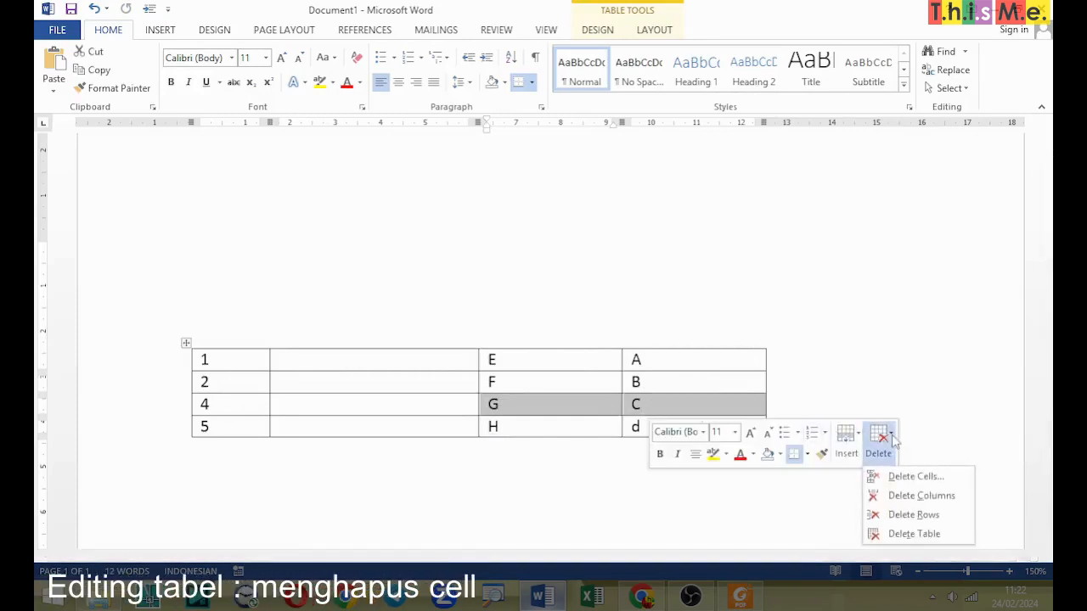
click(916, 476)
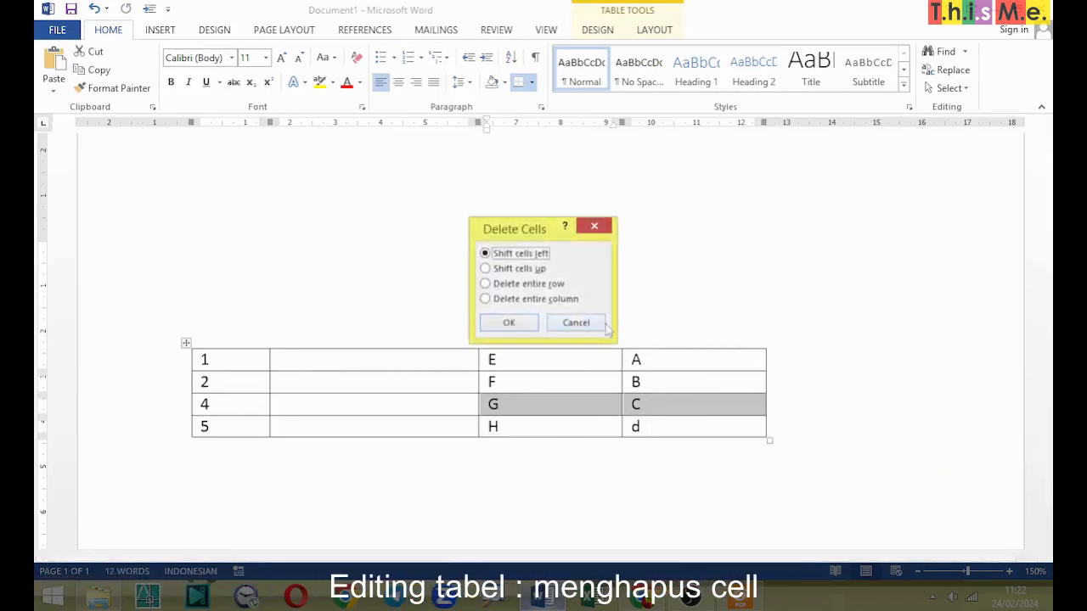
click(509, 323)
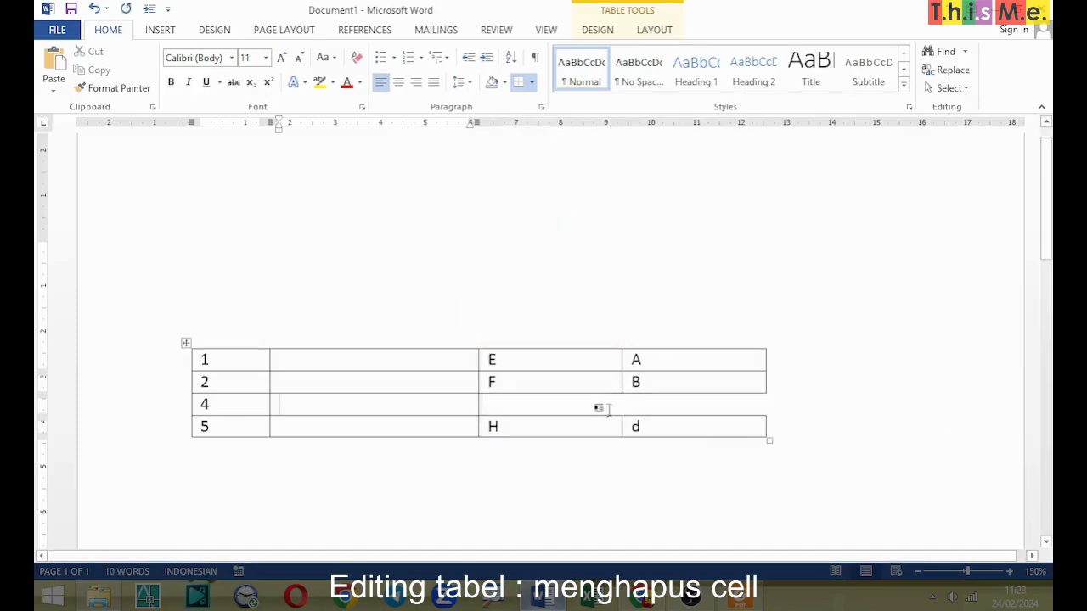
key(ctrl+1)
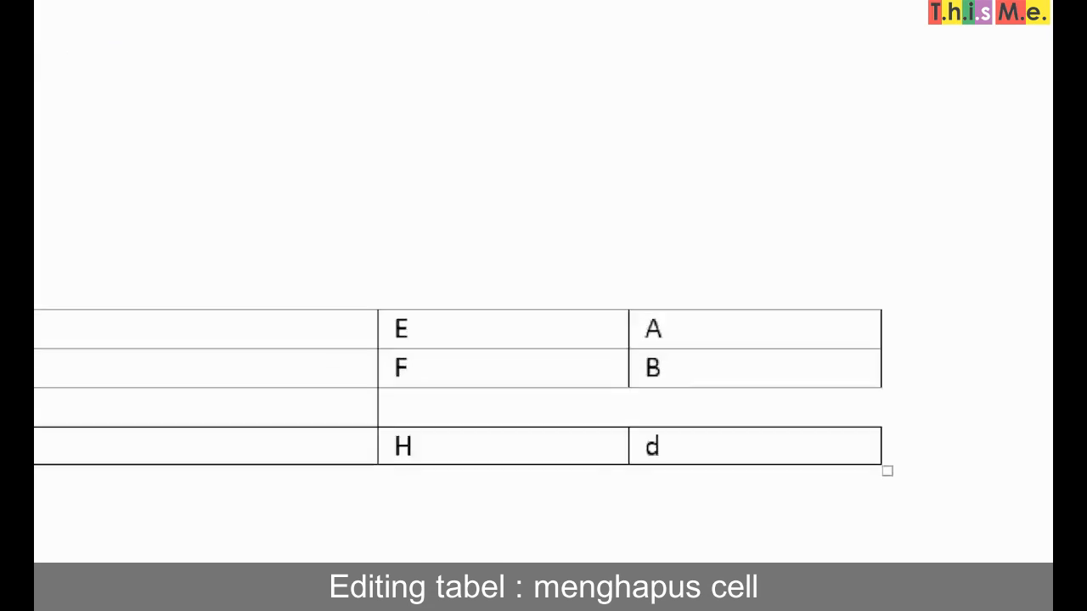
click(613, 402)
drag(568, 410, 761, 413)
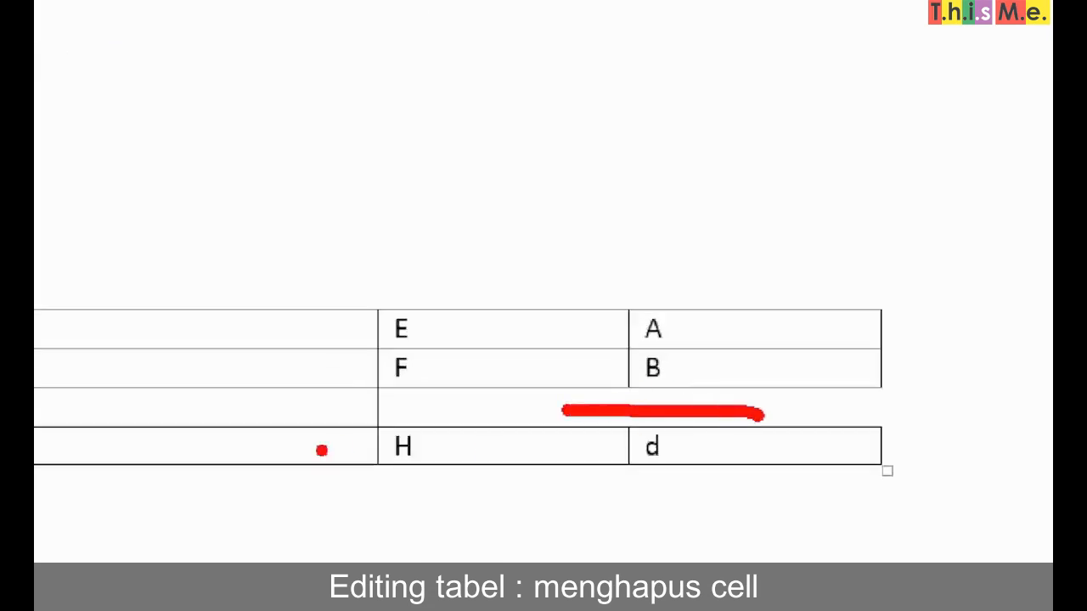
key(Escape)
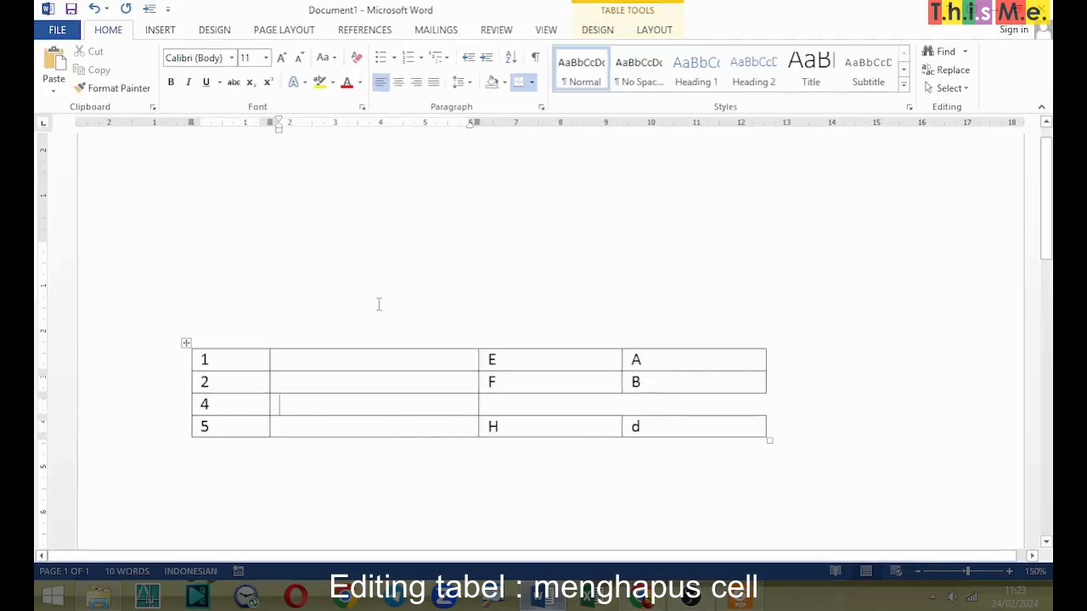
Step: Add two blank lines below the table
click(280, 405)
click(275, 458)
key(Return)
key(Return)
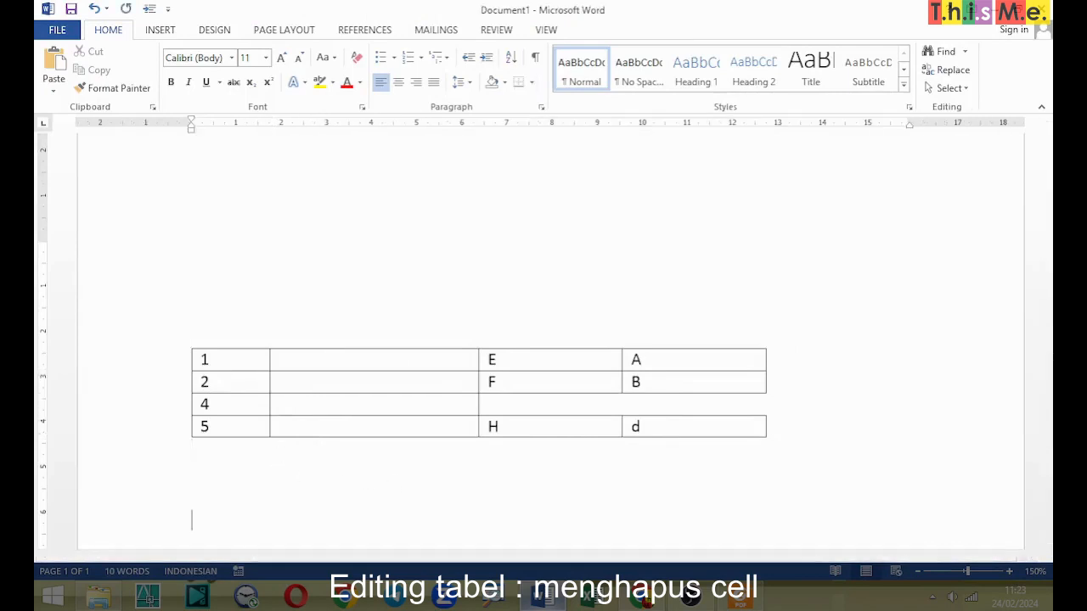
Step: Insert a second table with 10 columns and 10 rows below the first one
scroll(327, 428, down, 2)
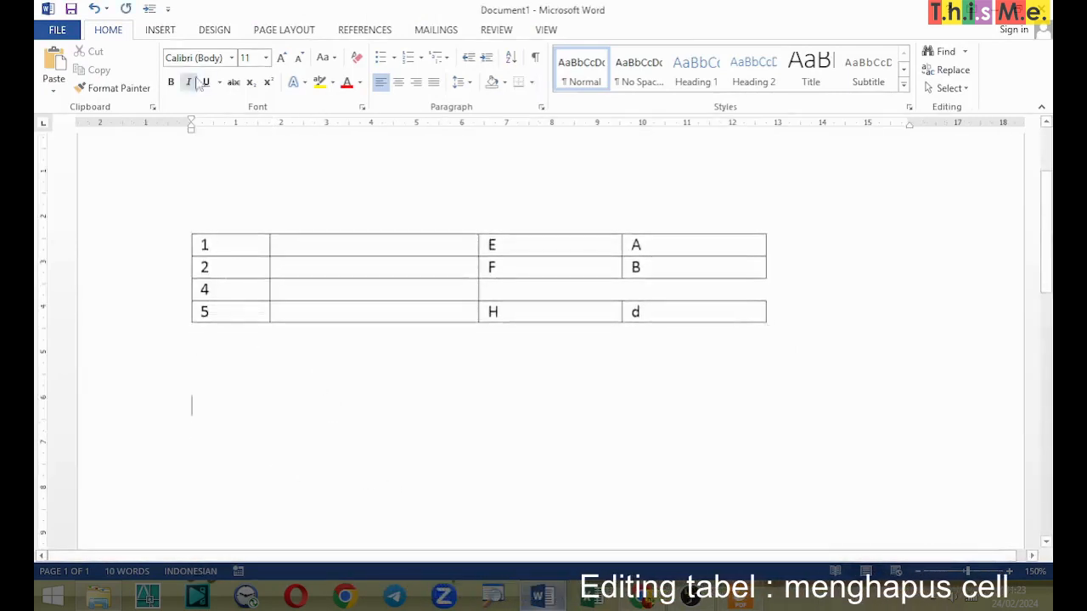
click(160, 31)
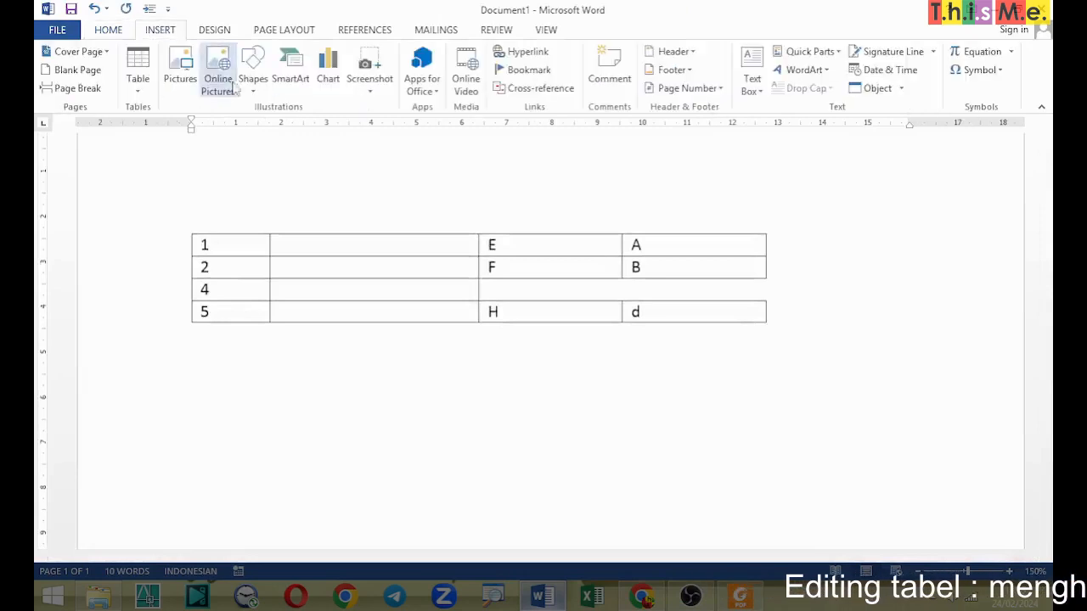
click(138, 68)
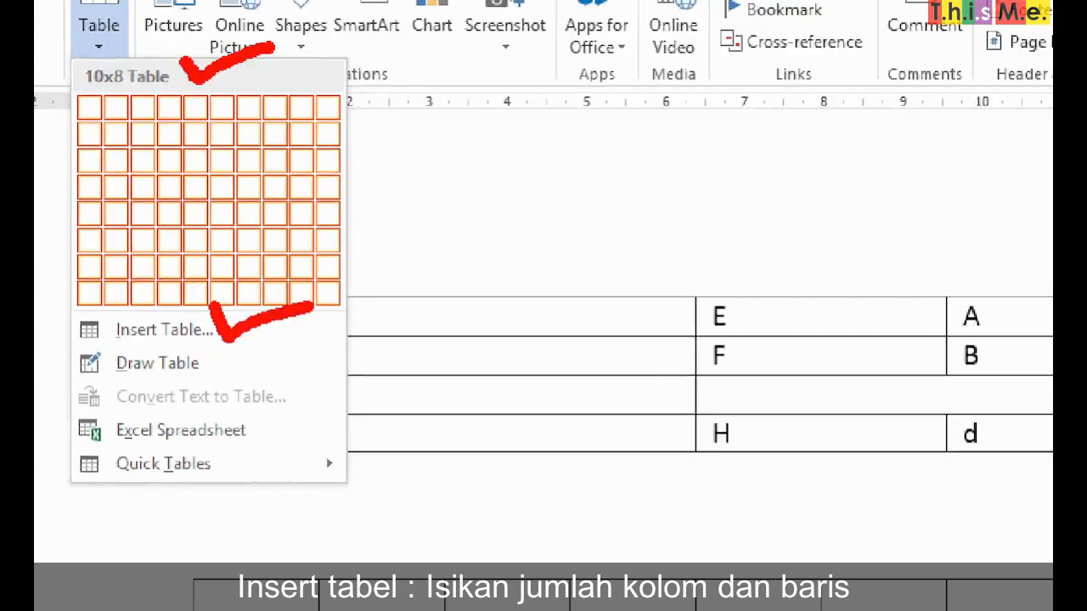
key(Escape)
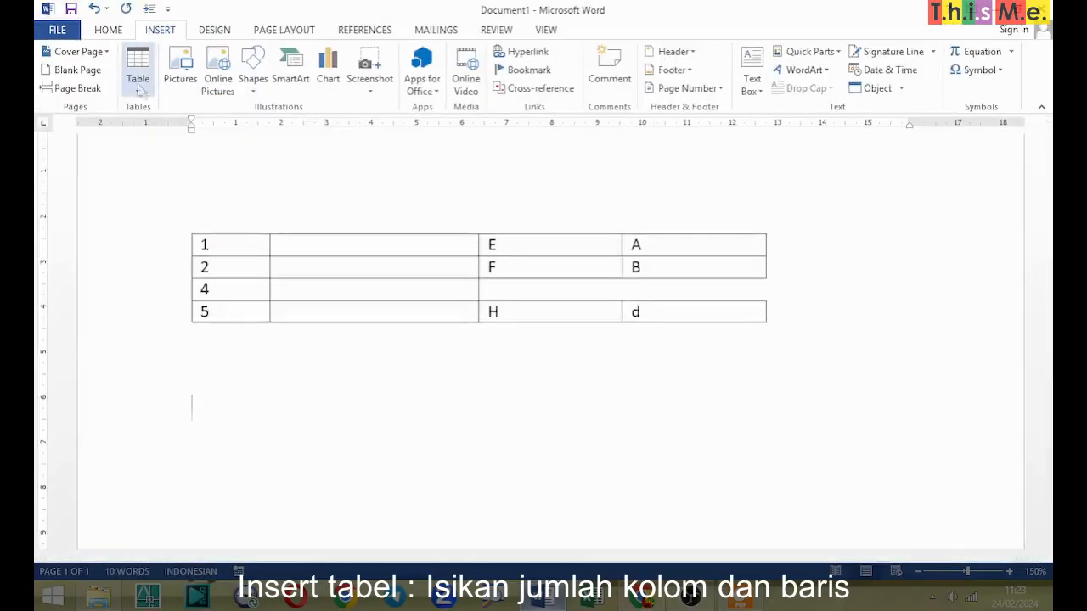
click(138, 81)
click(160, 250)
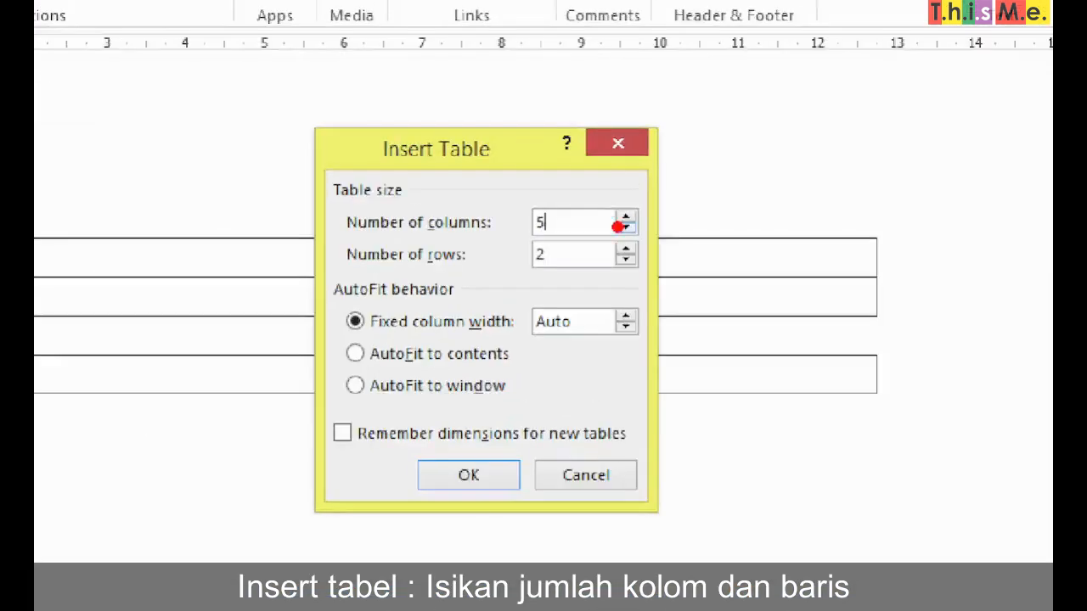
drag(590, 199, 676, 173)
drag(593, 256, 698, 219)
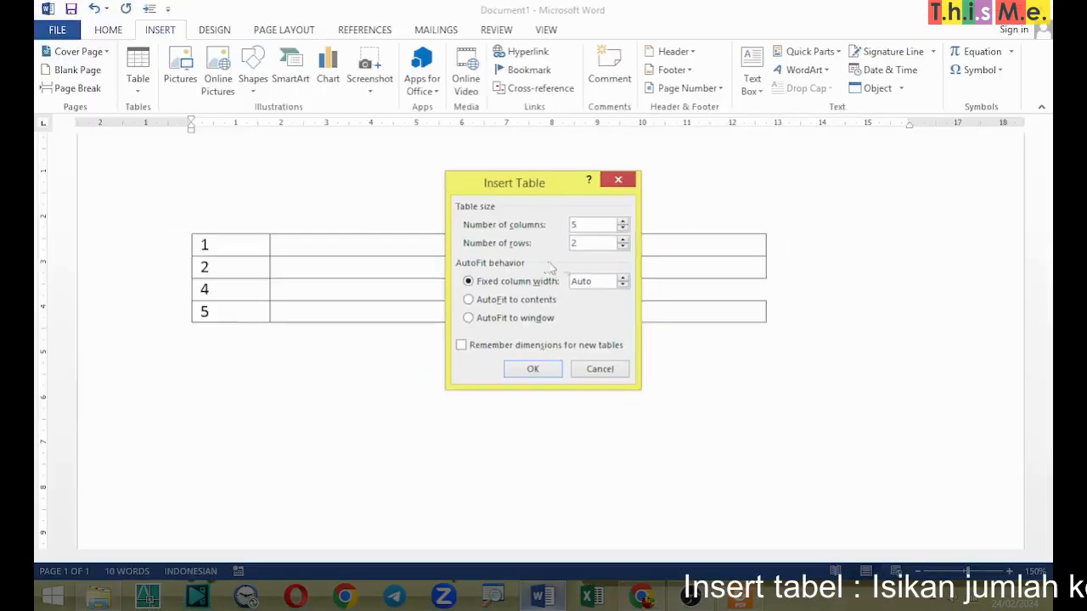
click(595, 224)
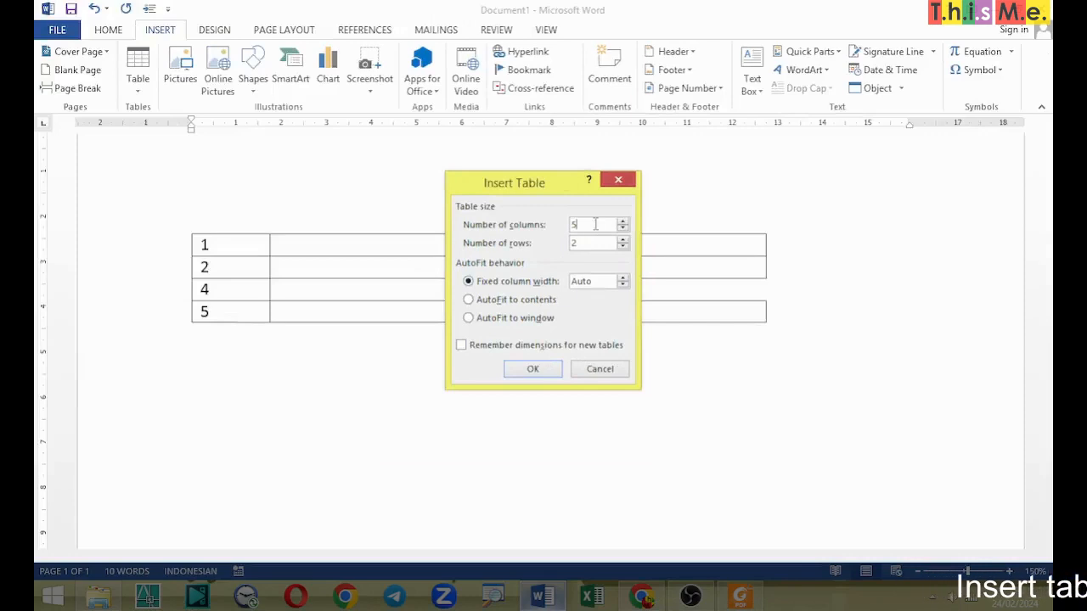
key(BackSpace)
text(10)
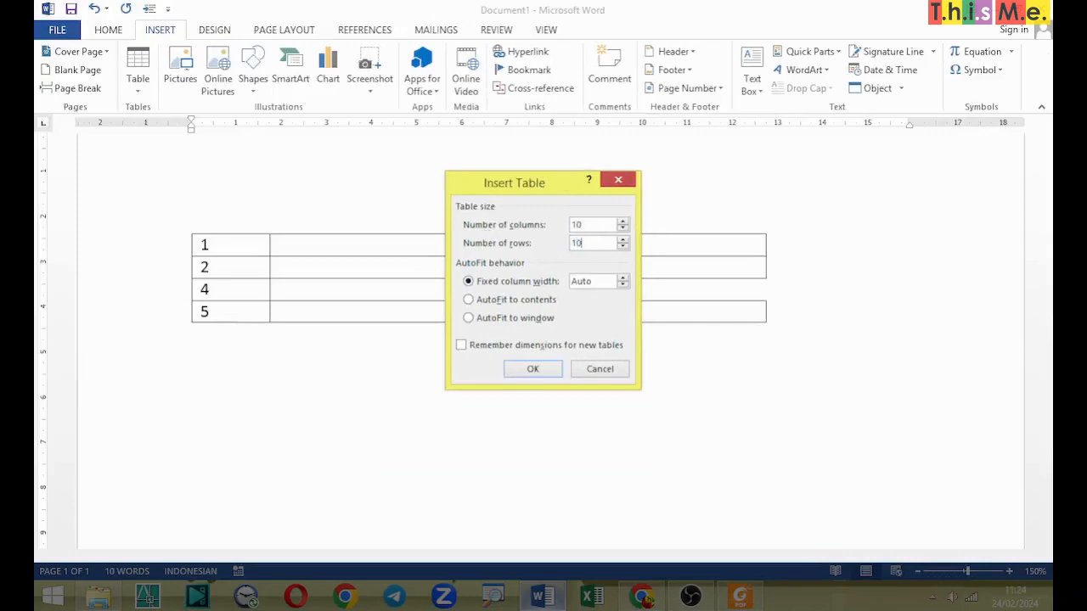
click(533, 369)
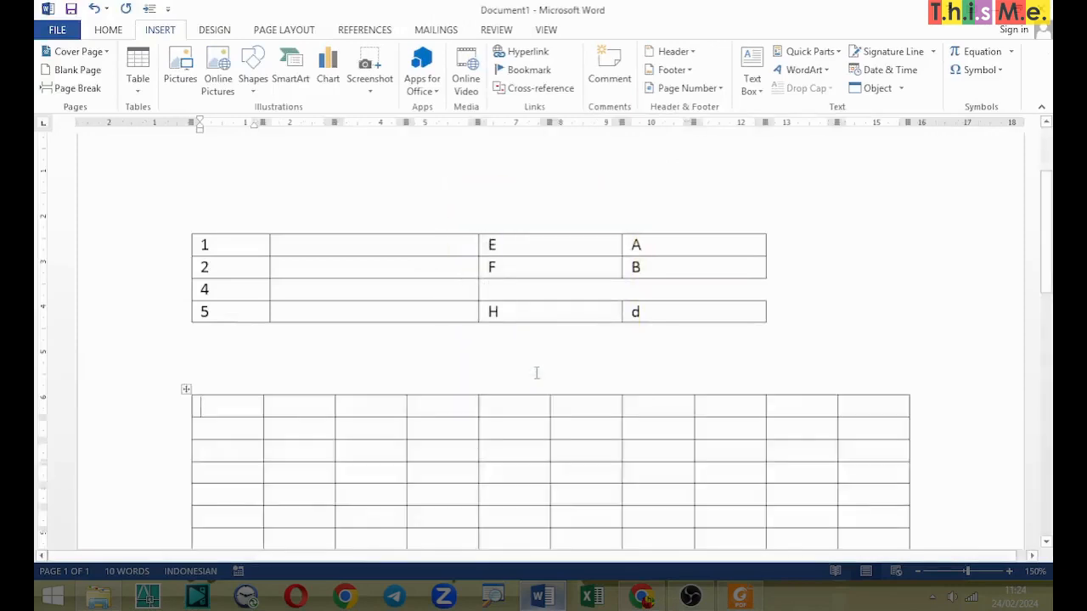
Step: Number the cells of the new table's first row from 1 to 10 across the columns
scroll(561, 348, down, 5)
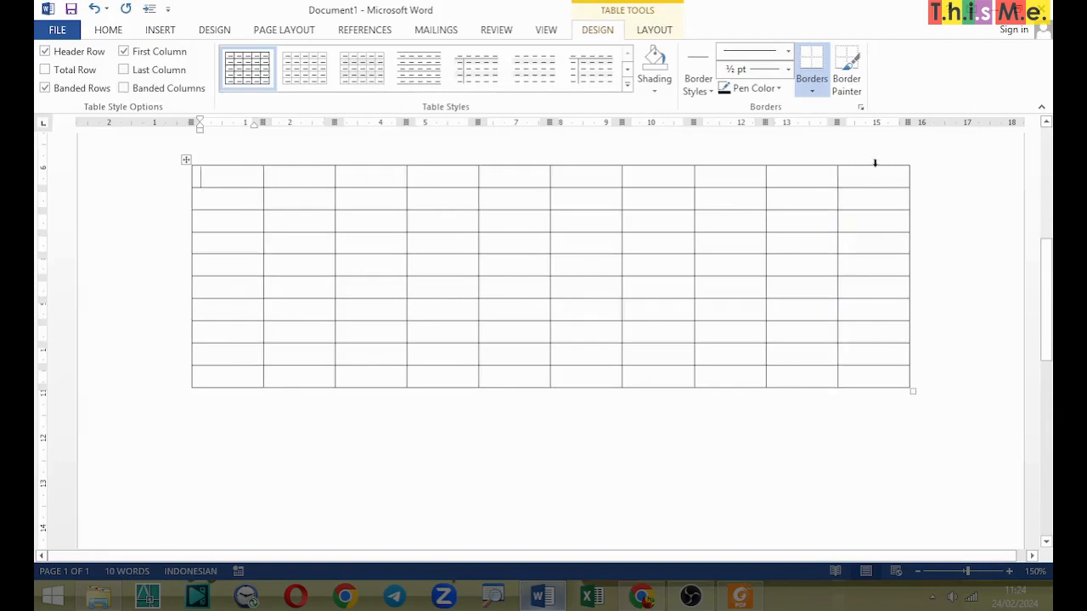
text(1)
key(Tab)
text(2)
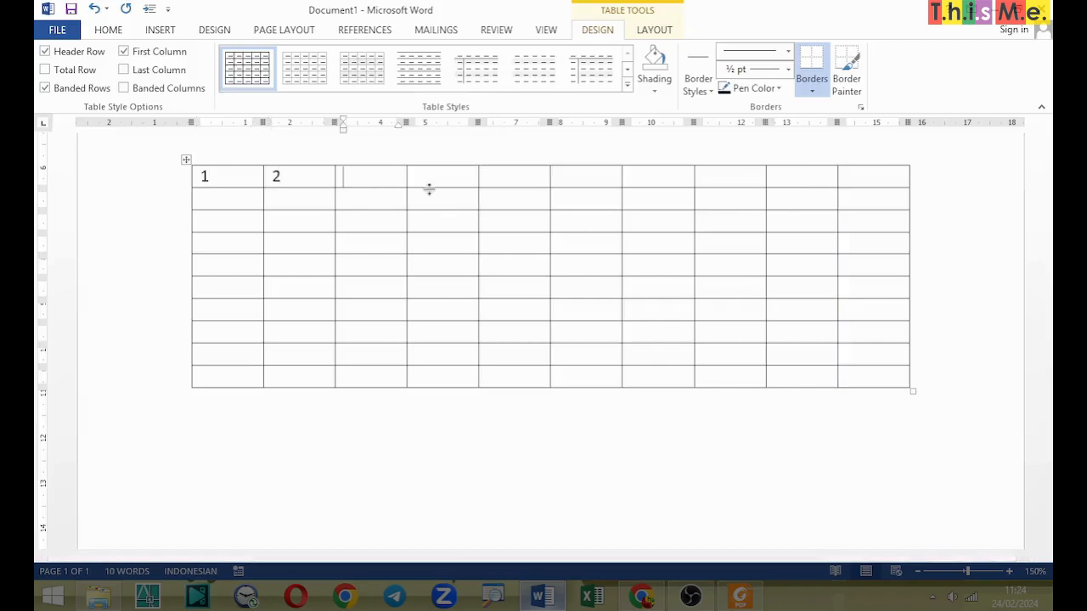
key(Tab)
text(3)
key(Tab)
text(4)
key(Tab)
text(5)
key(Tab)
text(6)
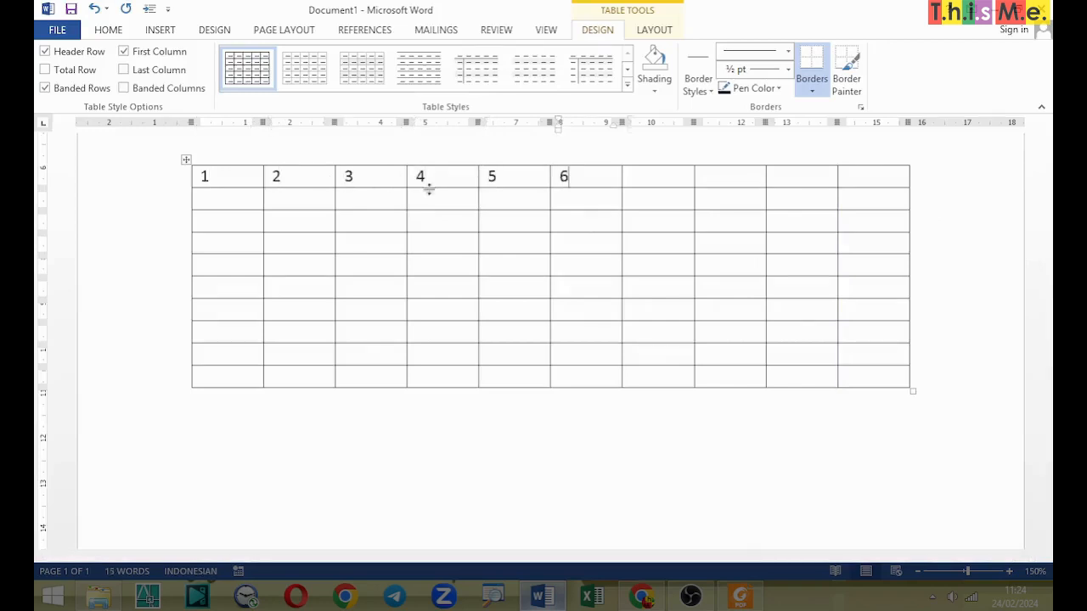
key(Tab)
text(7)
key(Tab)
text(8)
key(Tab)
text(9)
key(Tab)
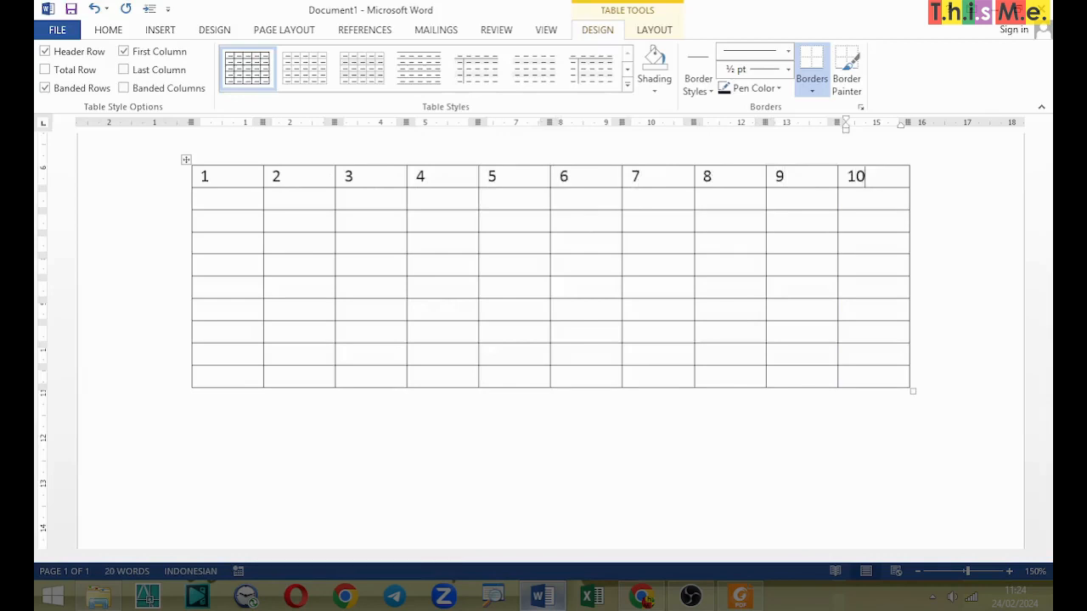
Step: Number the remaining rows 2 to 10 down the first column of the new table
key(Tab)
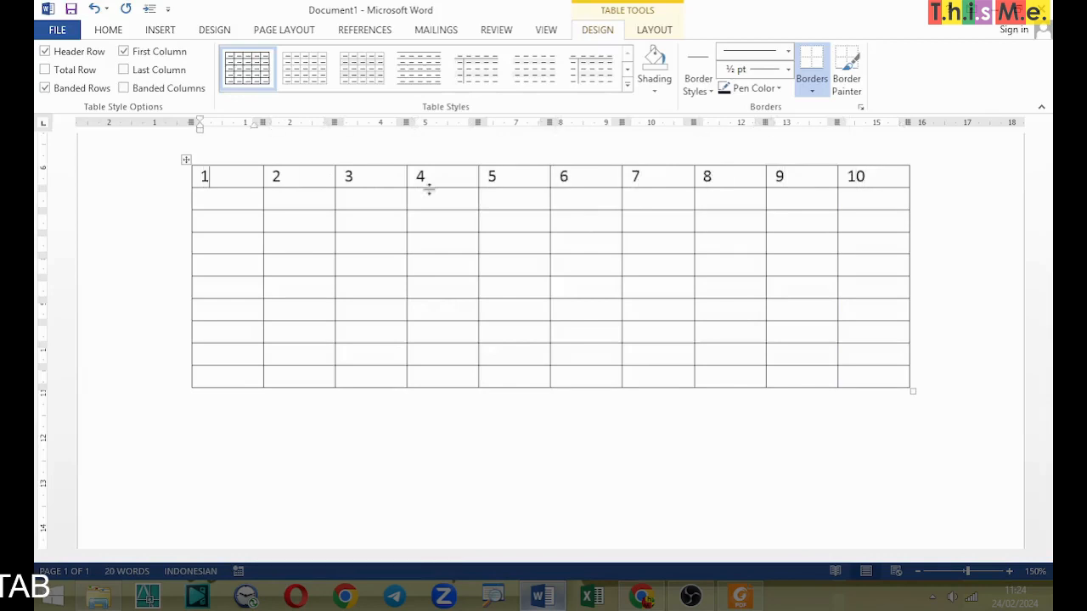
text(2)
key(Down)
text(3)
key(Down)
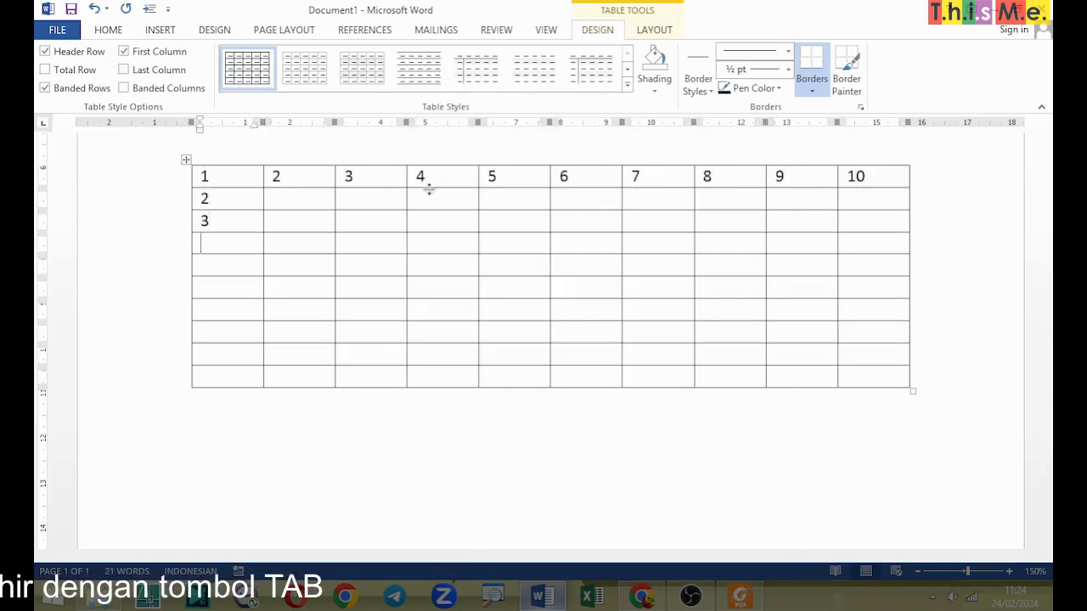
text(4)
key(Down)
text(5)
key(Down)
text(6)
key(Down)
text(7)
key(Down)
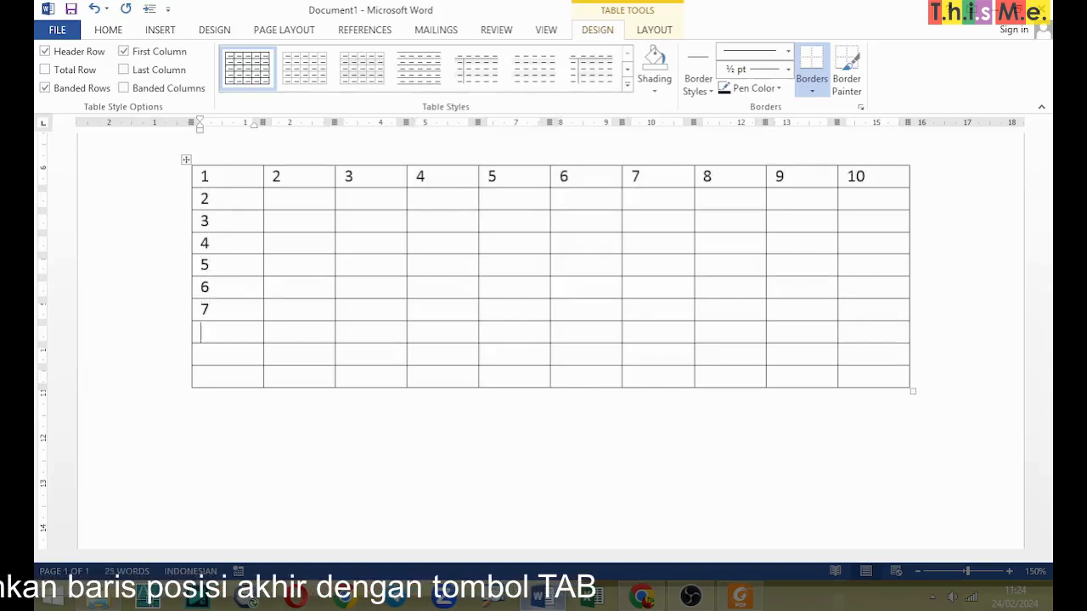
text(8)
key(Down)
text(9)
key(Down)
text(10)
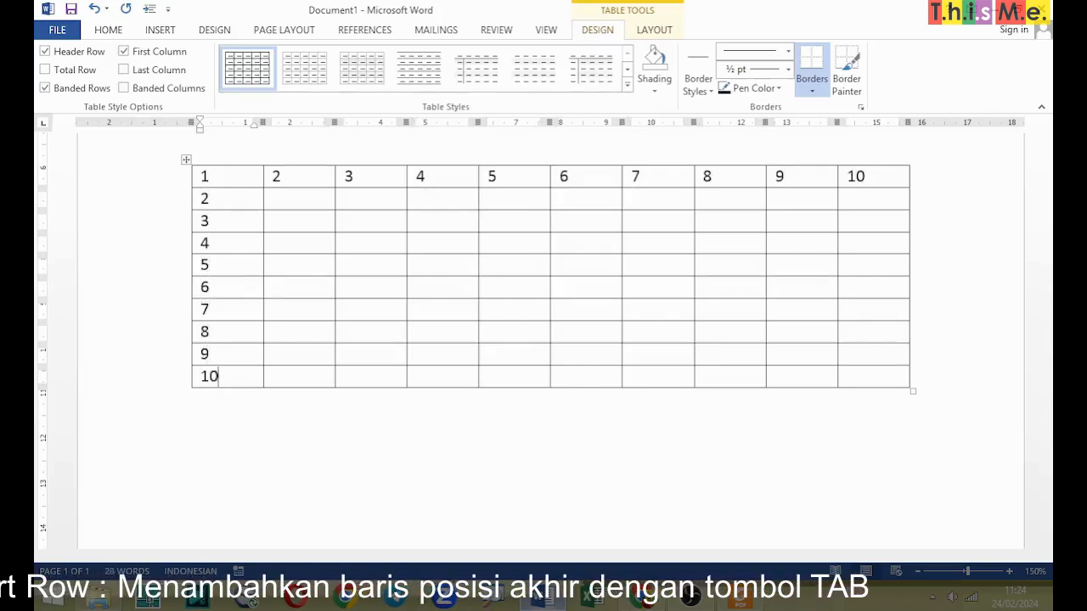
Step: Add two empty rows at the end of the table, below the row numbered 10
key(Tab)
key(Tab)
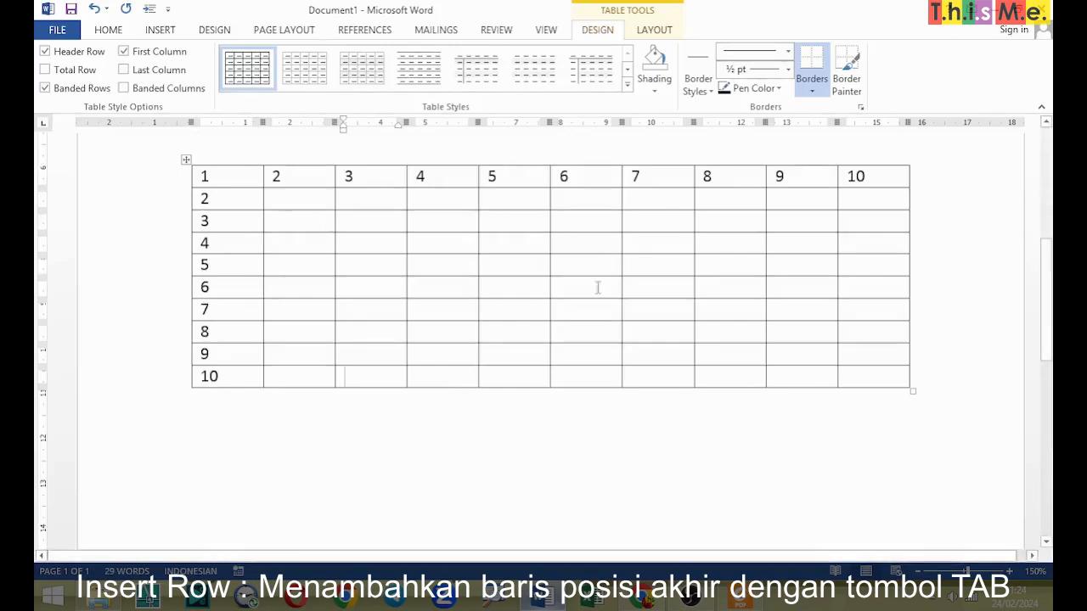
click(865, 373)
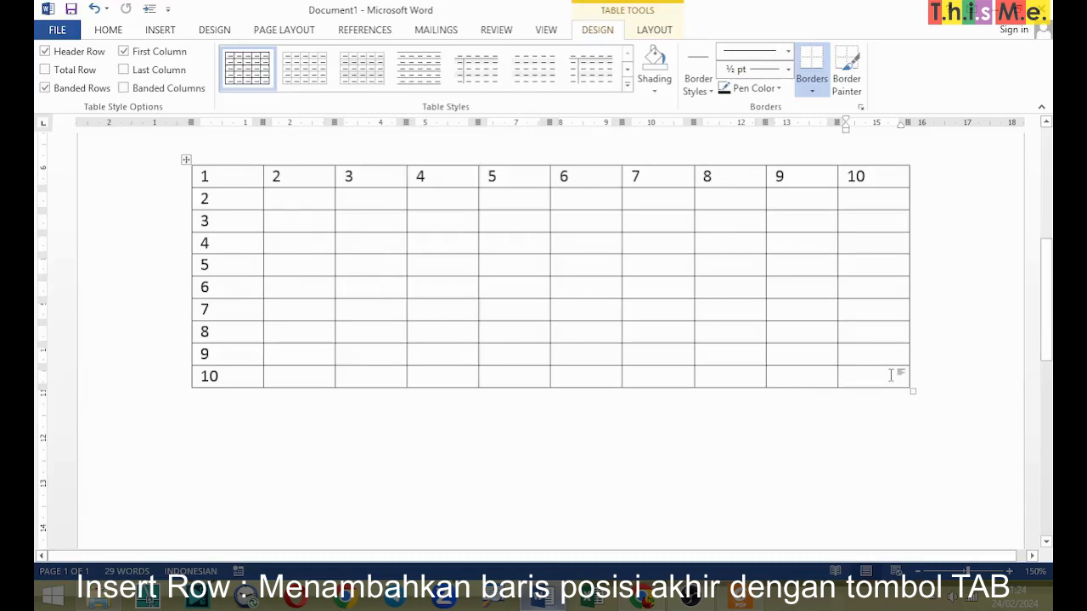
key(Tab)
key(Tab)
key(Tab)
key(Tab)
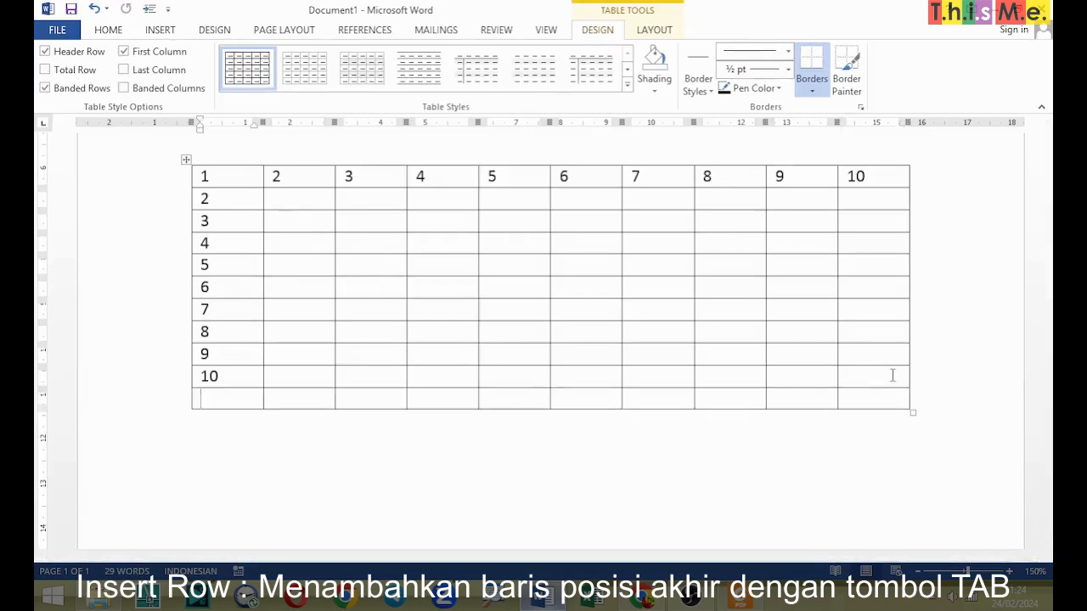
key(Tab)
key(Tab)
key(Tab)
key(Tab)
key(Tab)
key(Tab)
key(Tab)
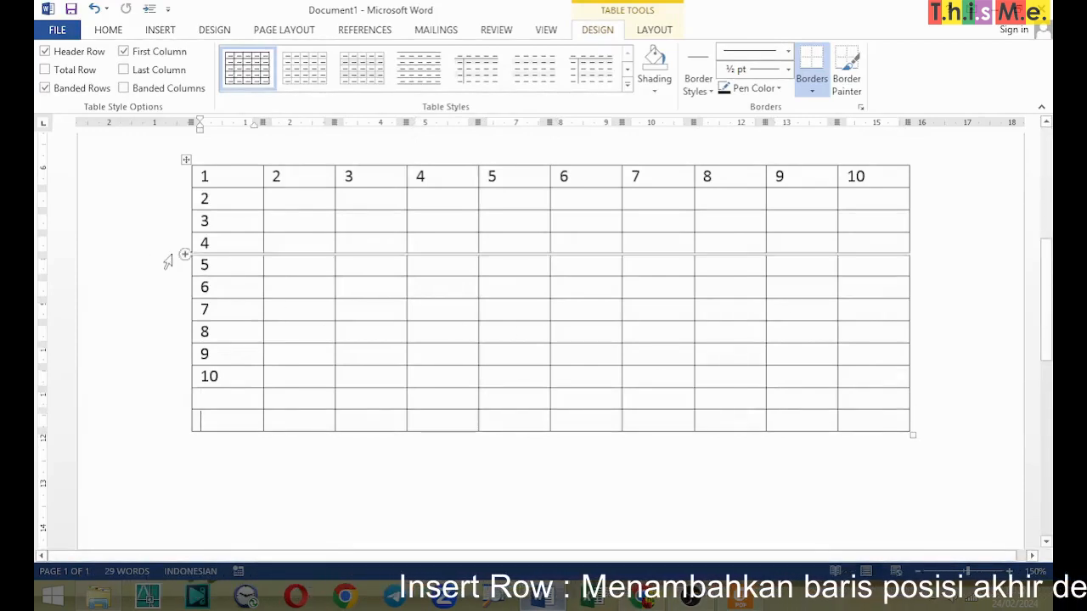
Step: Insert a row below row 5 of the table and label its first cell 5A
click(175, 270)
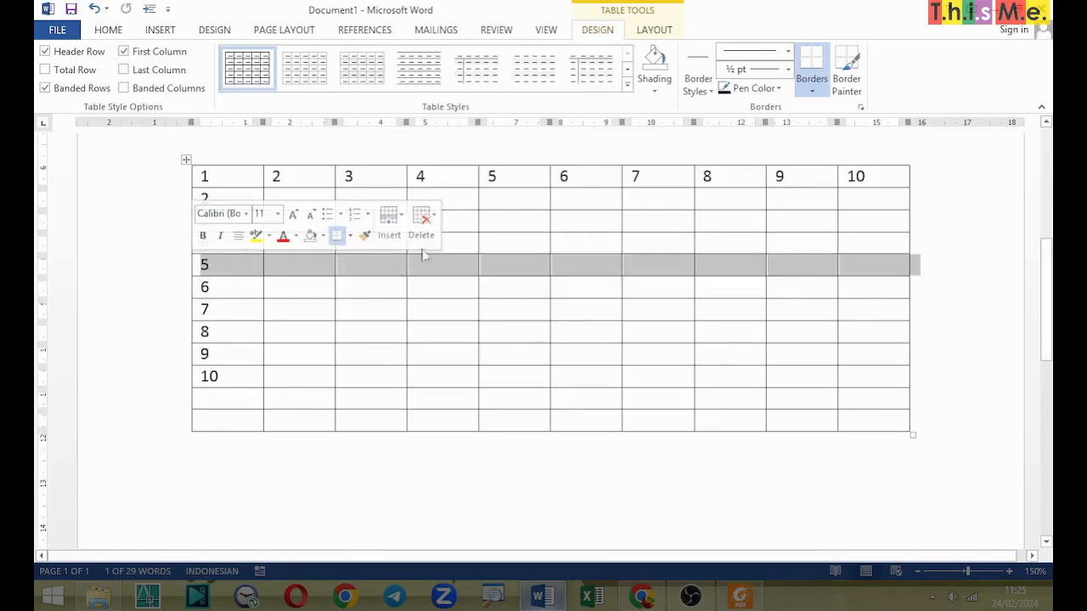
mouse_move(174, 277)
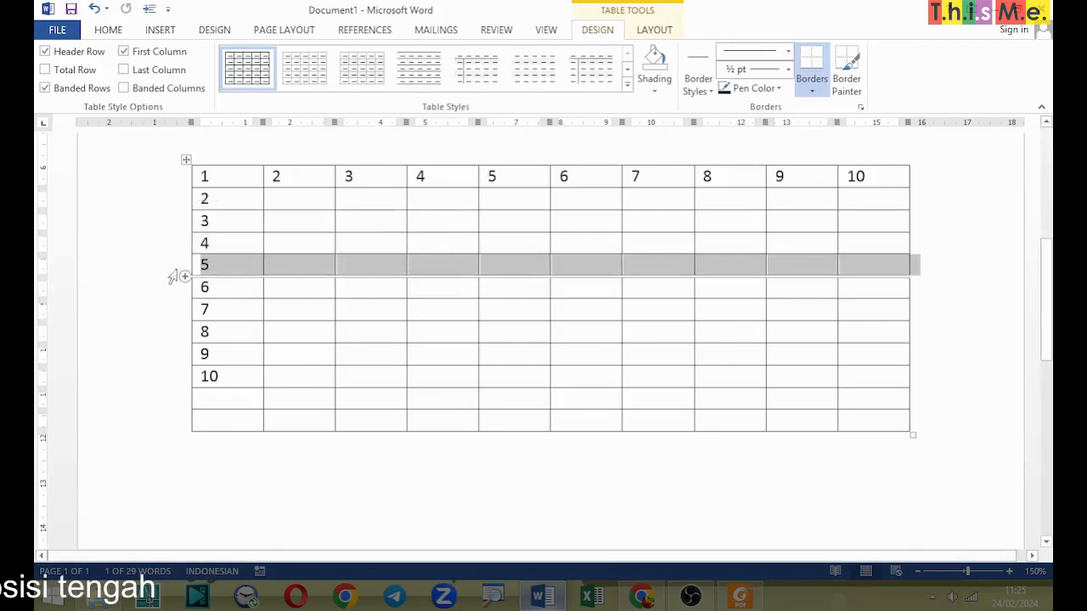
right_click(255, 267)
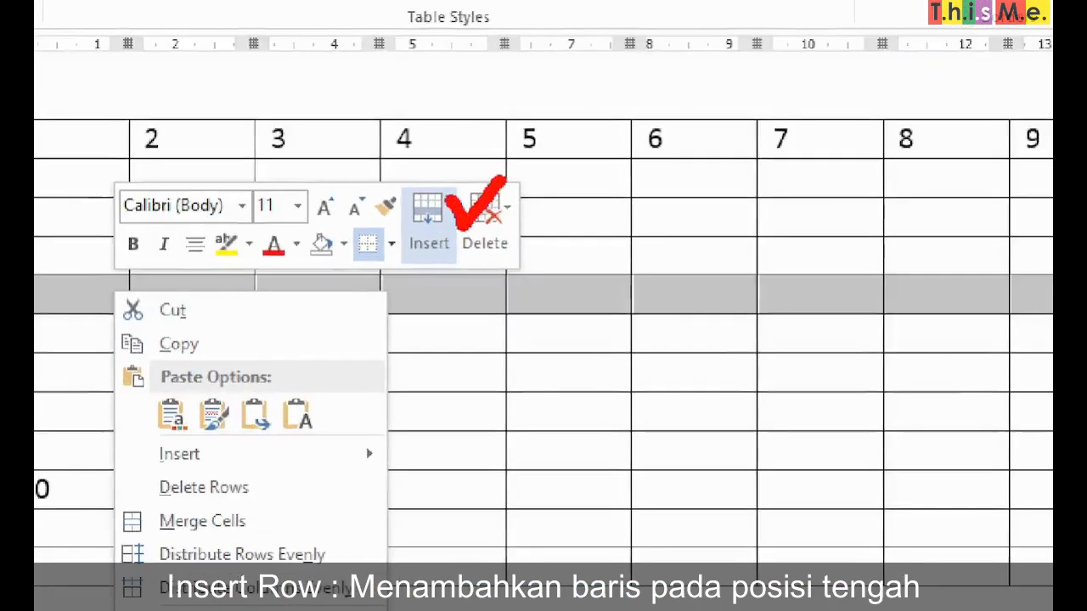
key(Escape)
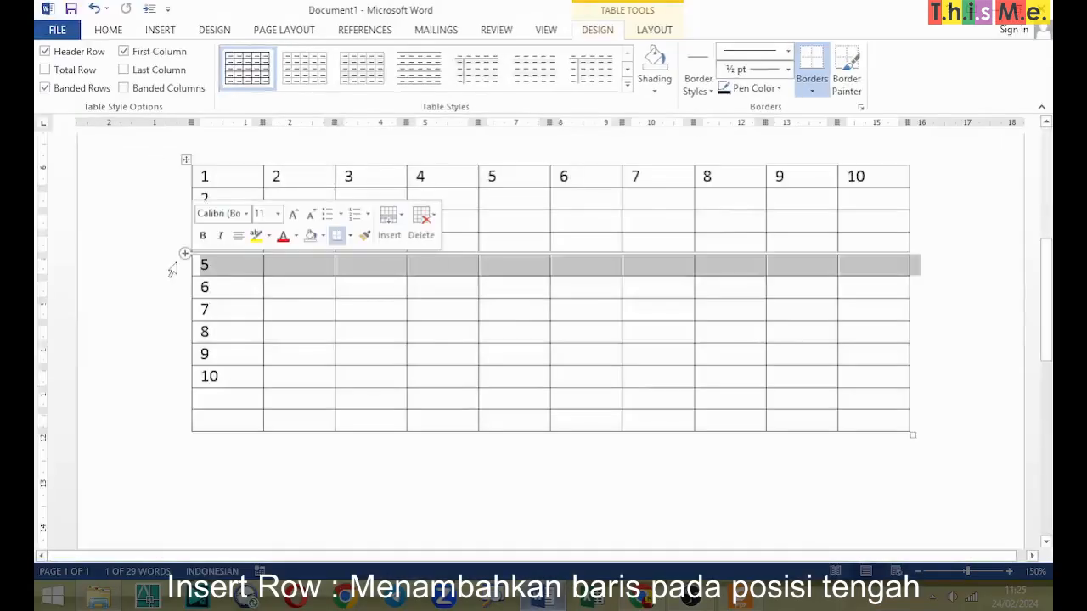
click(403, 220)
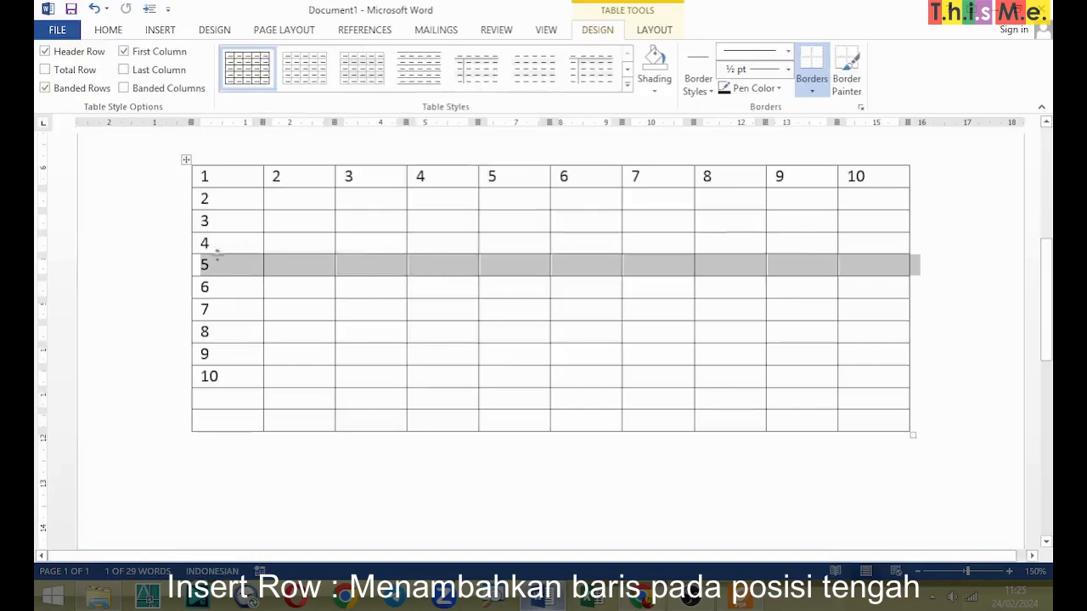
click(174, 269)
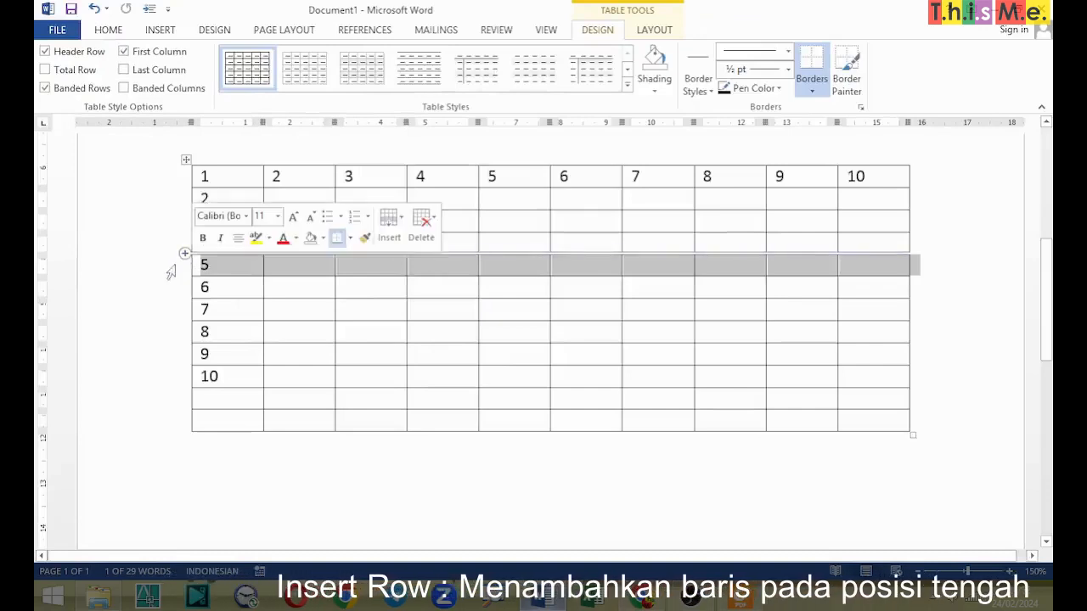
click(389, 225)
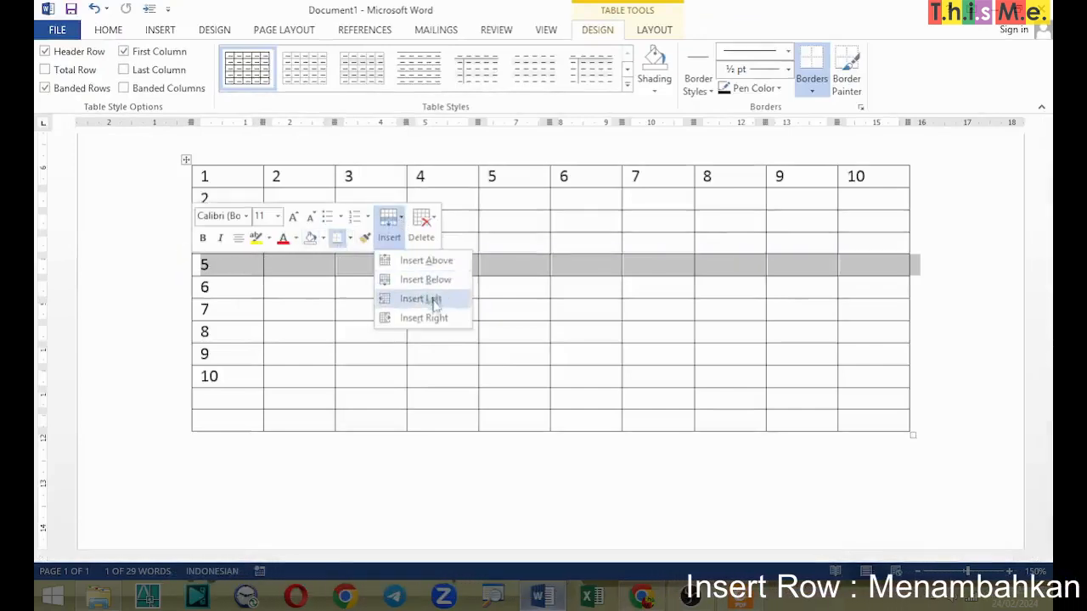
click(406, 282)
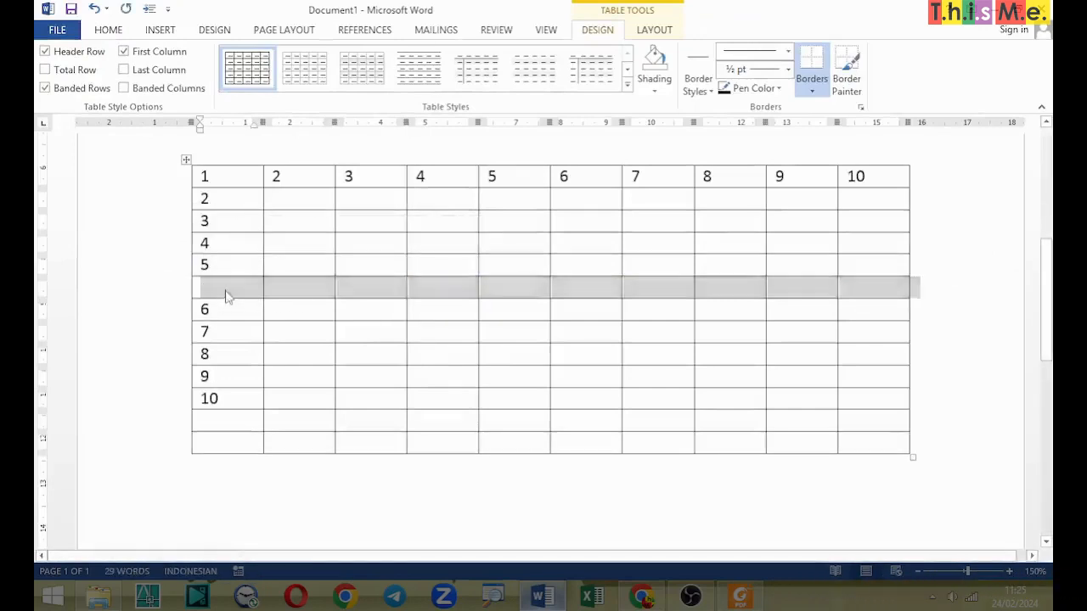
click(227, 296)
text(5A)
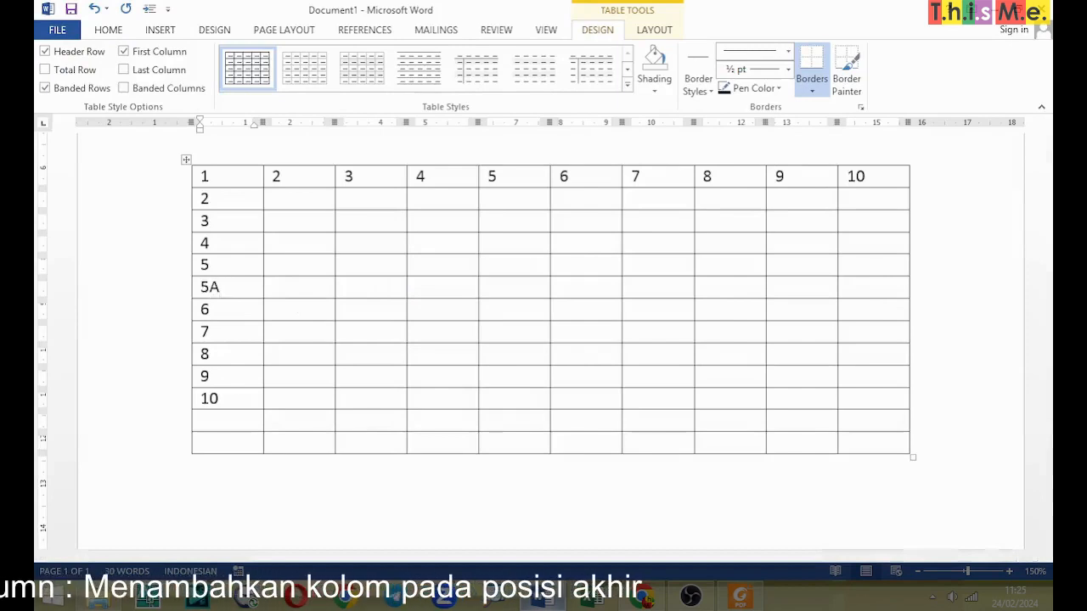
Step: Insert a column between columns 9 and 10 and label its top cell 9A
mouse_move(910, 159)
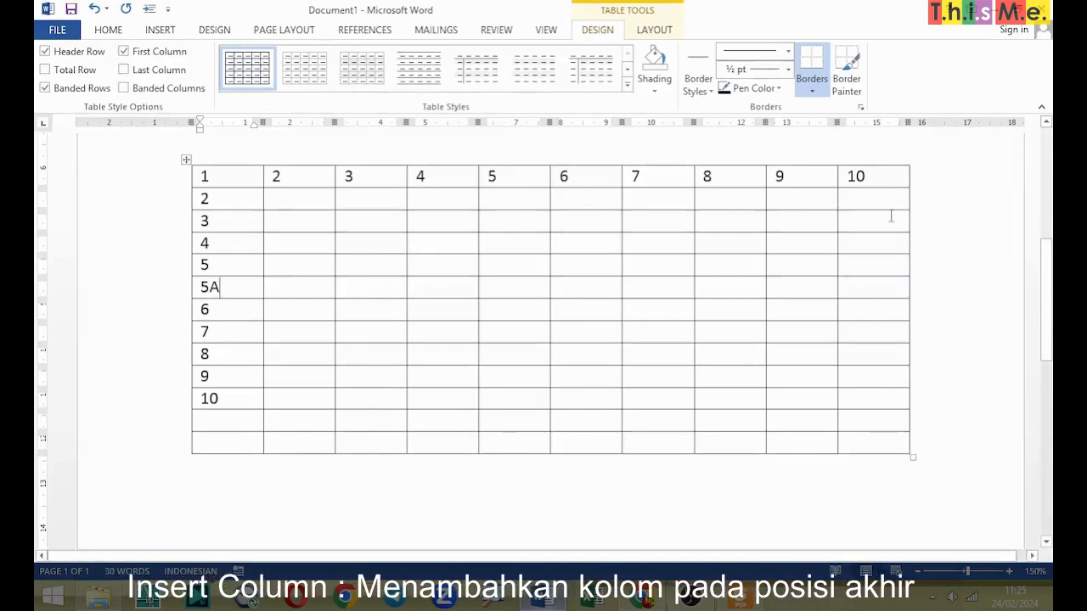
click(882, 164)
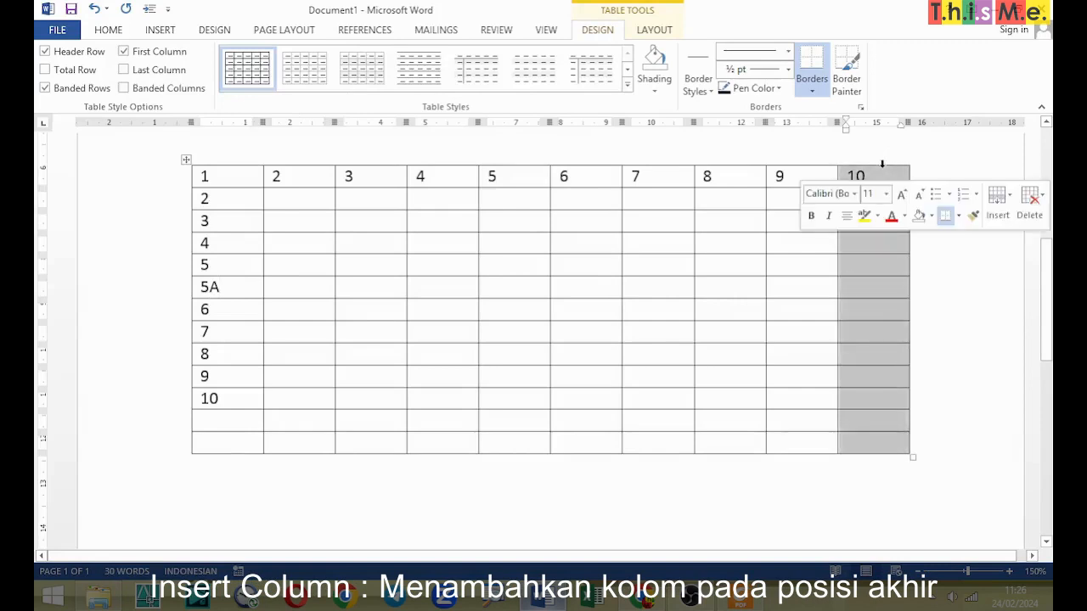
click(1007, 198)
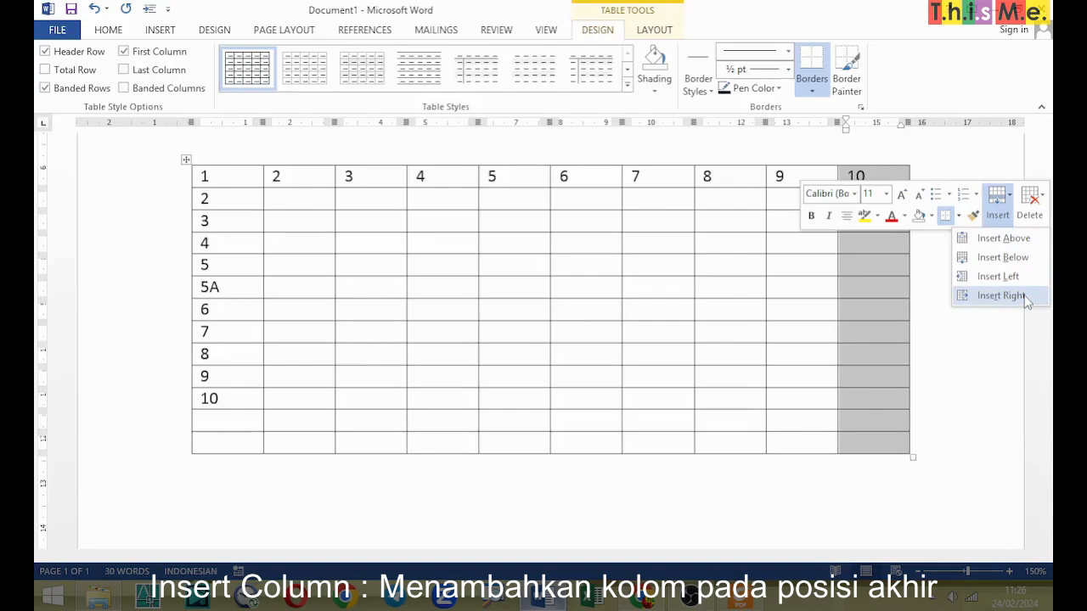
click(1002, 278)
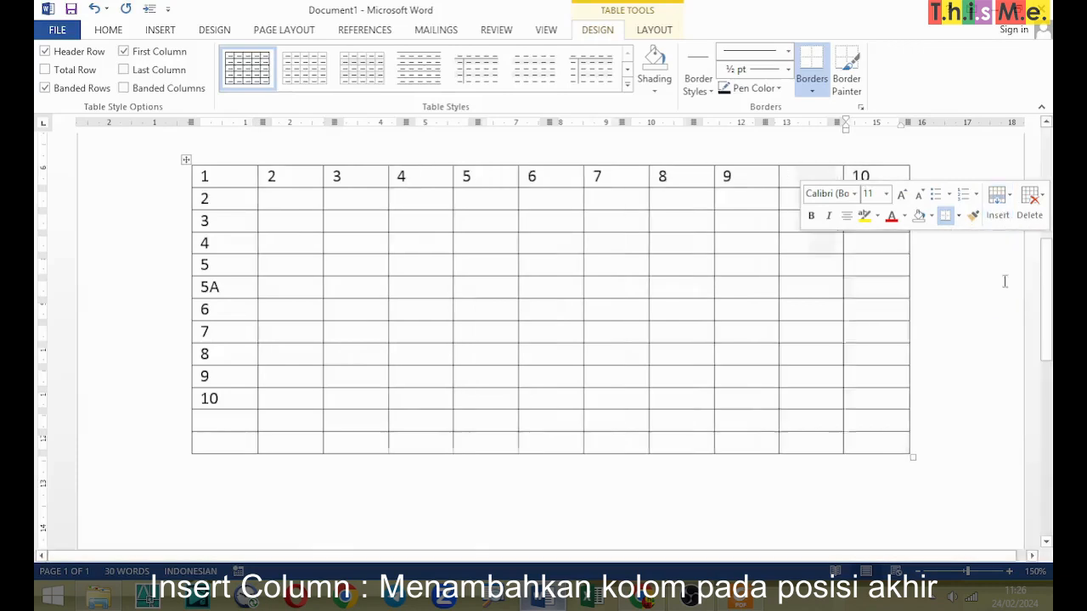
click(806, 177)
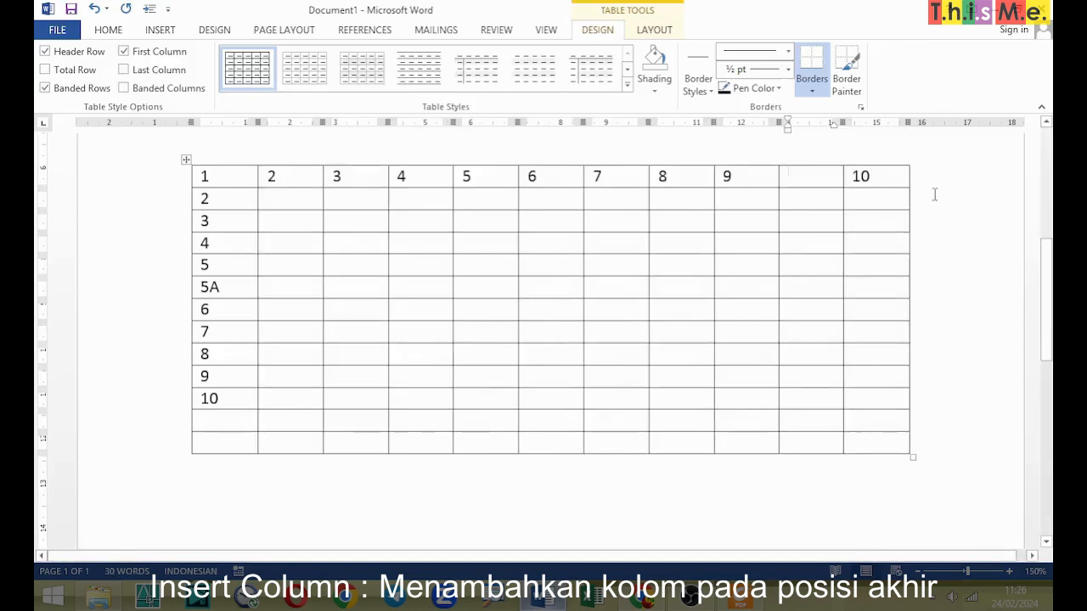
text(9A)
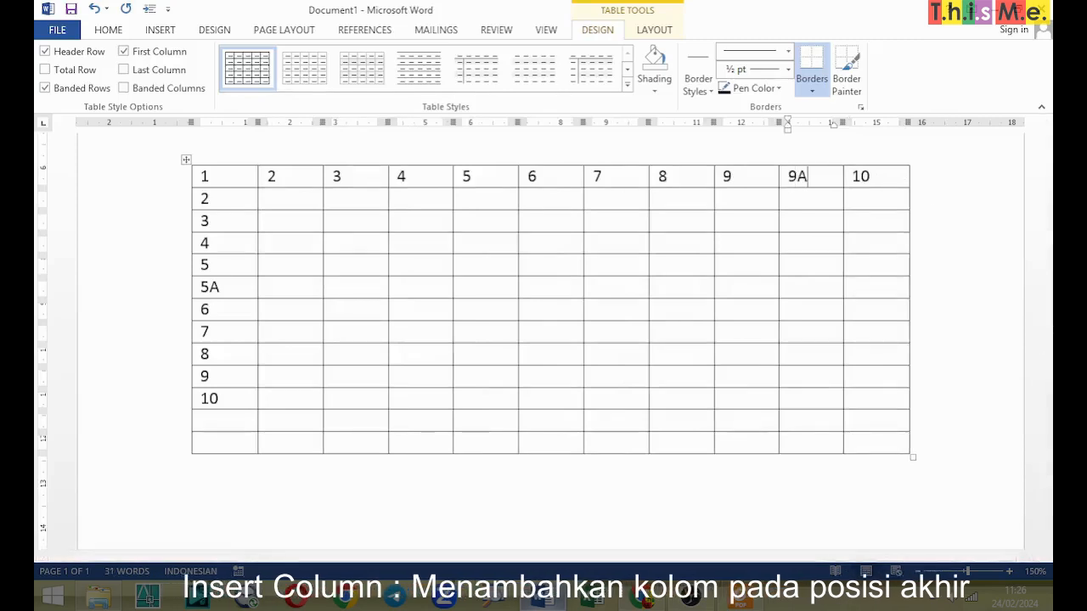
Step: Merge the four cells where columns 5 and 6 meet rows 5 and 5A into one cell
click(883, 326)
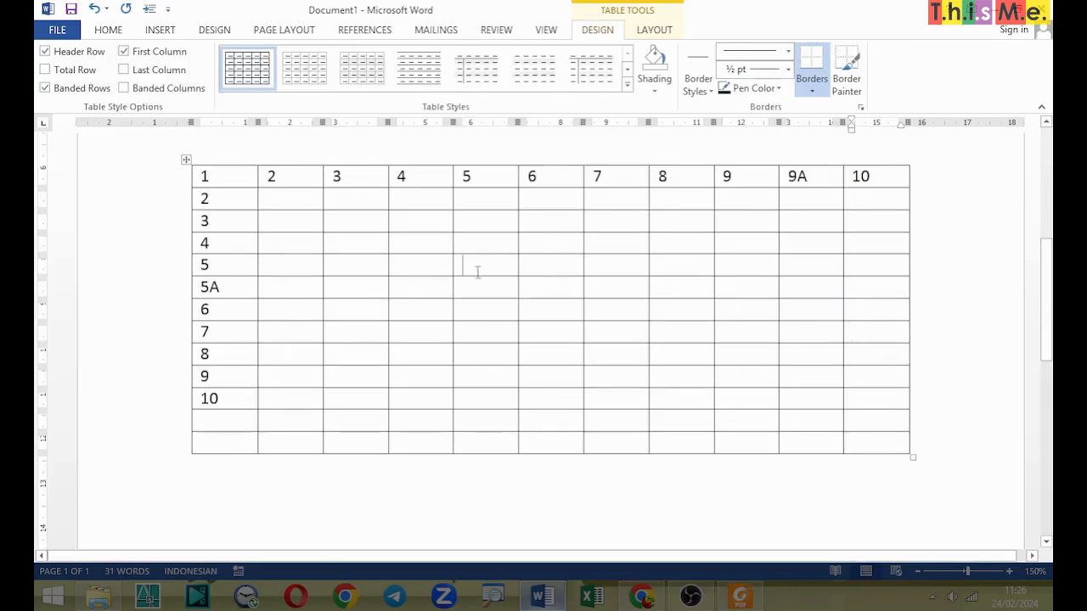
drag(504, 272, 529, 283)
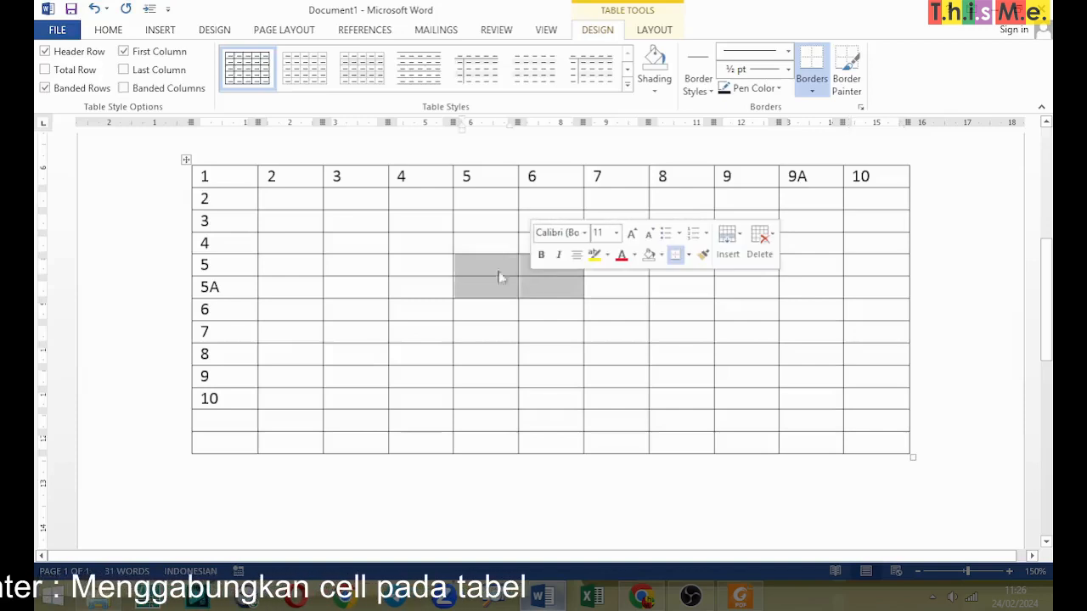
click(563, 314)
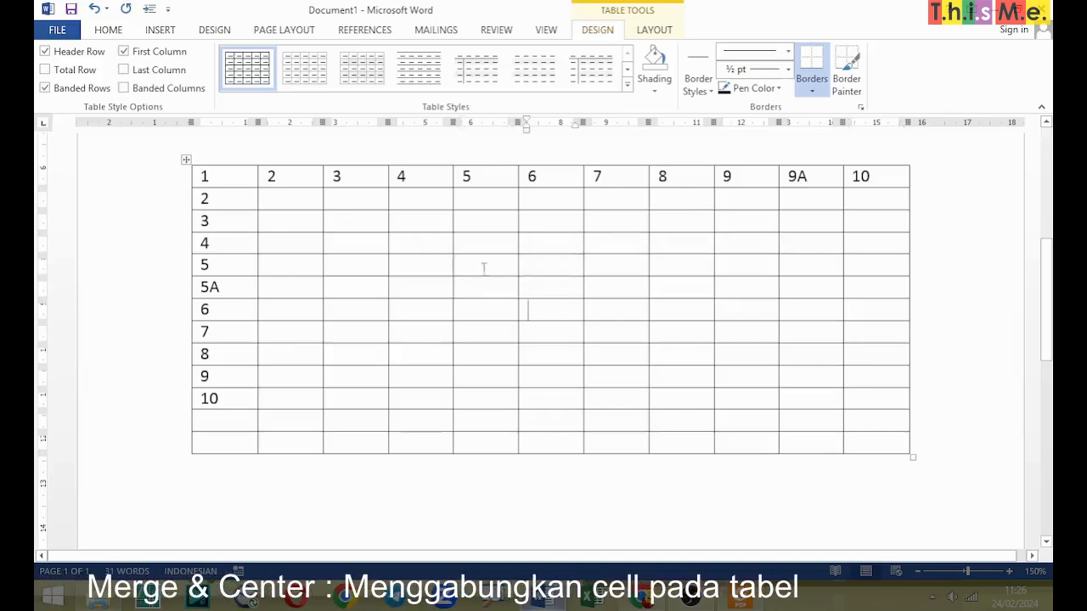
drag(483, 268, 546, 283)
right_click(543, 283)
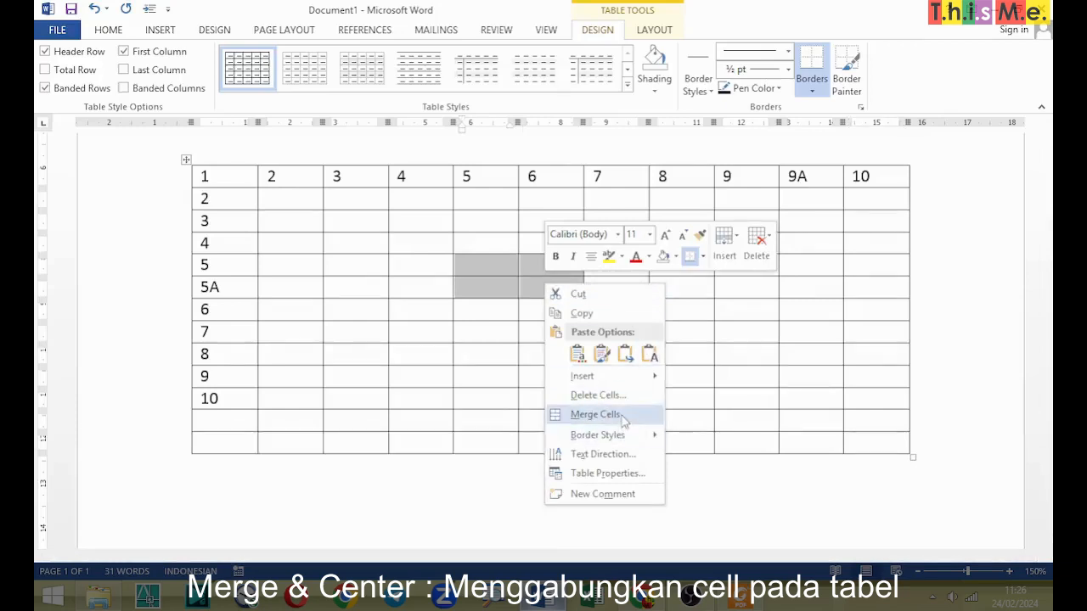
click(623, 416)
click(577, 349)
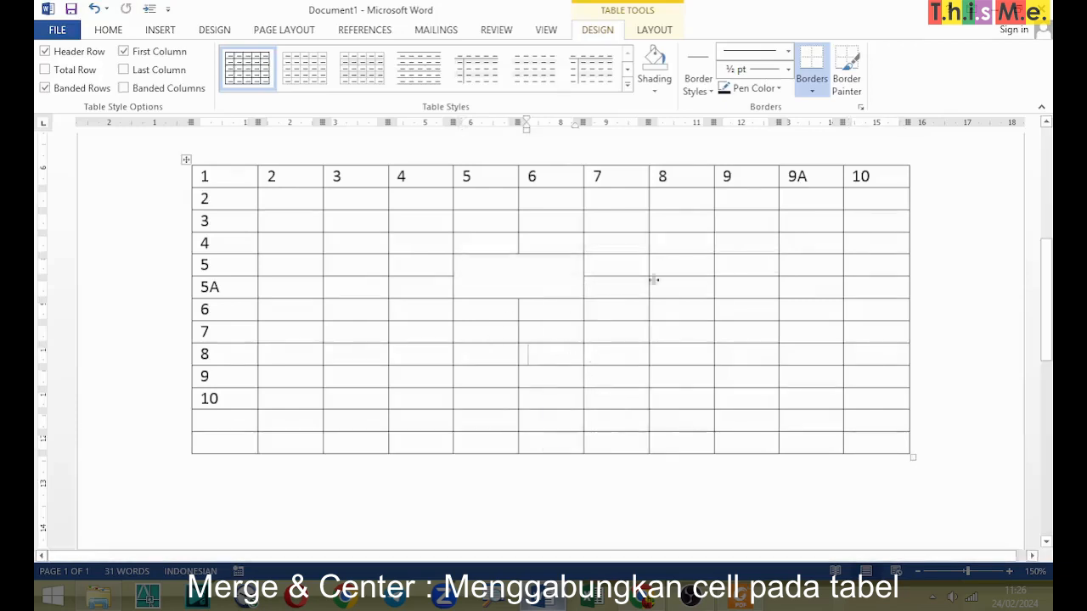
Step: Merge the four cells where columns 9 and 9A meet rows 8 and 9 into one cell
drag(734, 354, 808, 376)
right_click(808, 379)
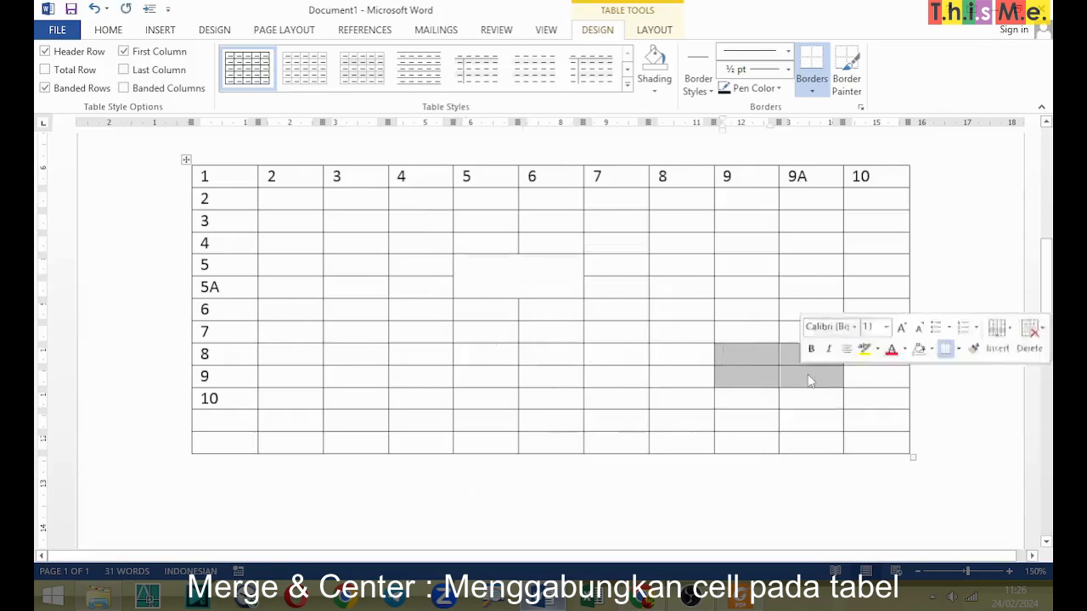
click(859, 283)
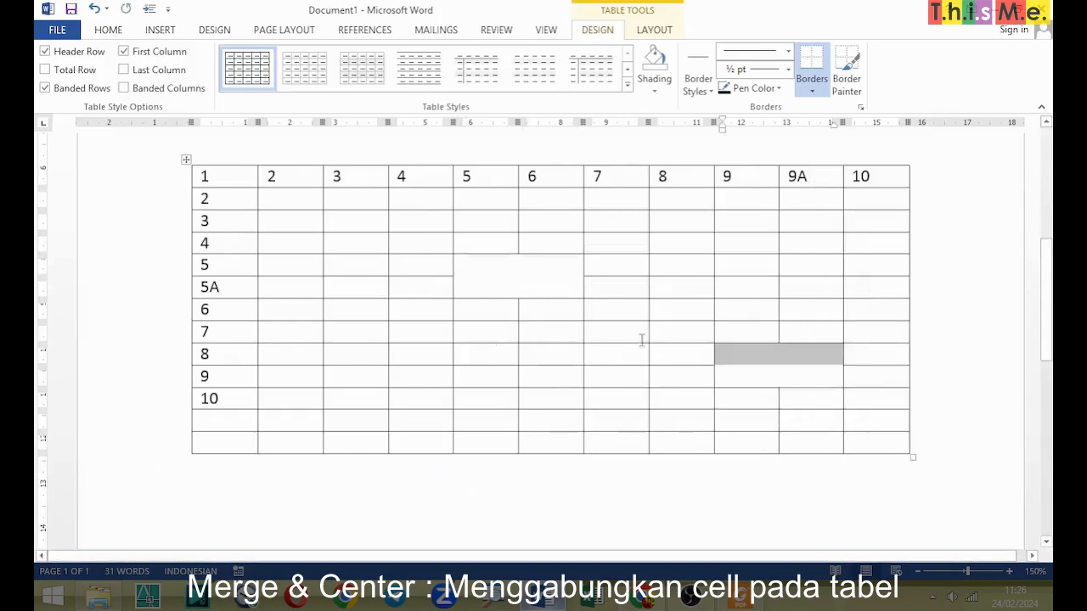
click(639, 349)
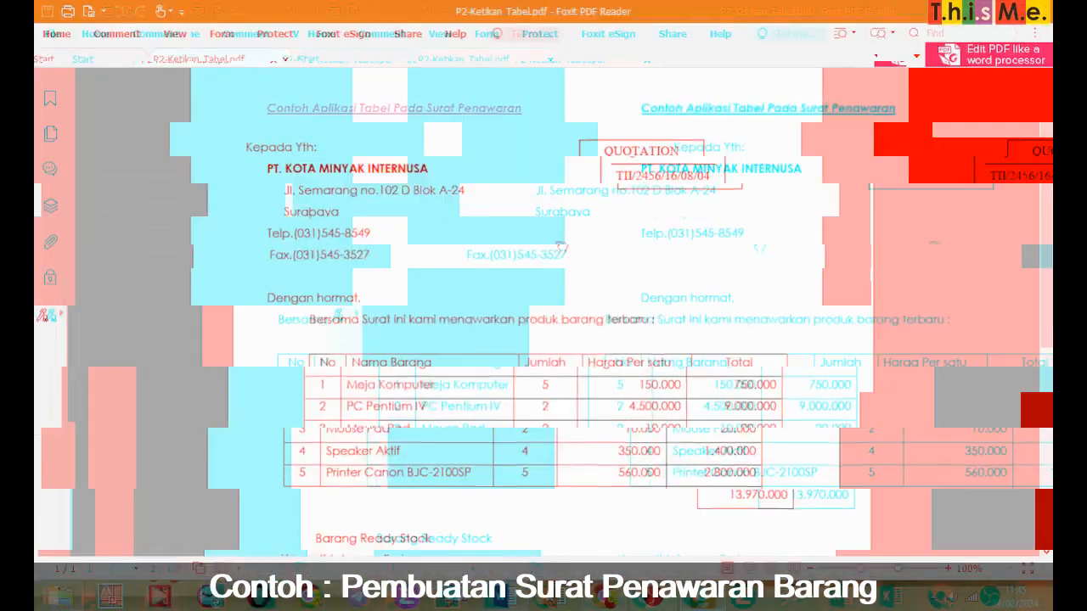
Step: Examine the sample quotation letter in P2-Ketikan Tabel.pdf, including its items table and the formatting notes near the signature
drag(610, 247, 643, 128)
drag(677, 356, 681, 200)
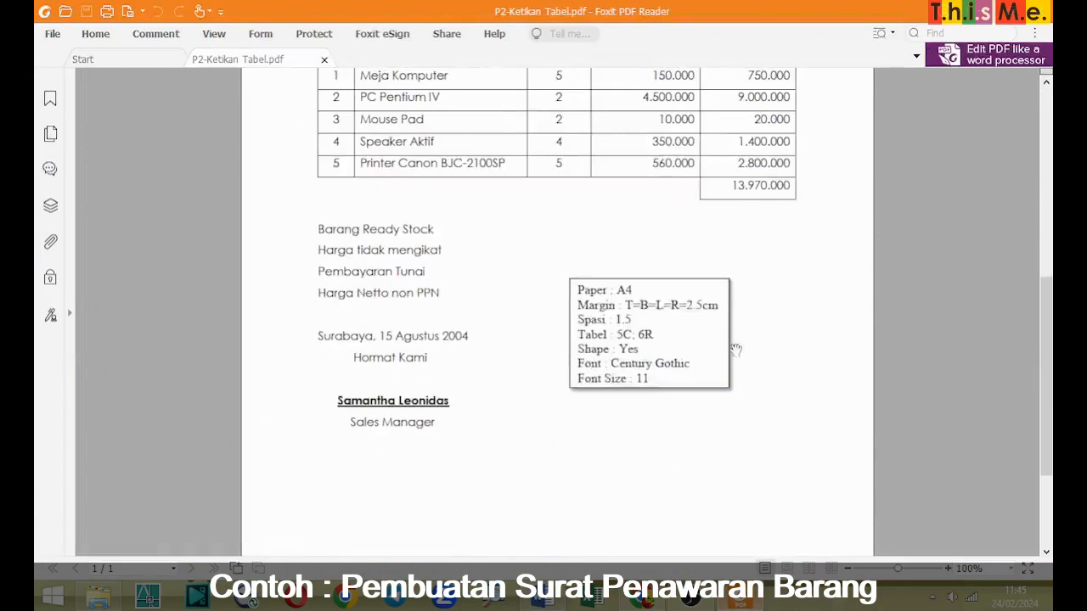
double_click(735, 349)
drag(832, 259, 786, 297)
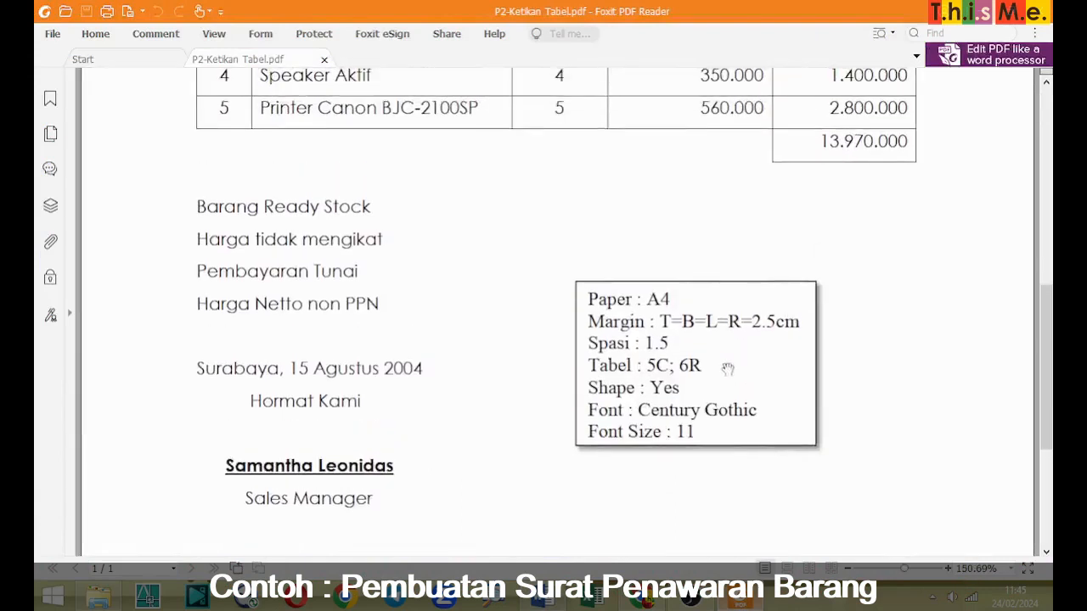
Step: Switch to the blank Word document and apply a page setup of A4 paper with 2,54 cm margins on all sides
key(alt)
click(564, 597)
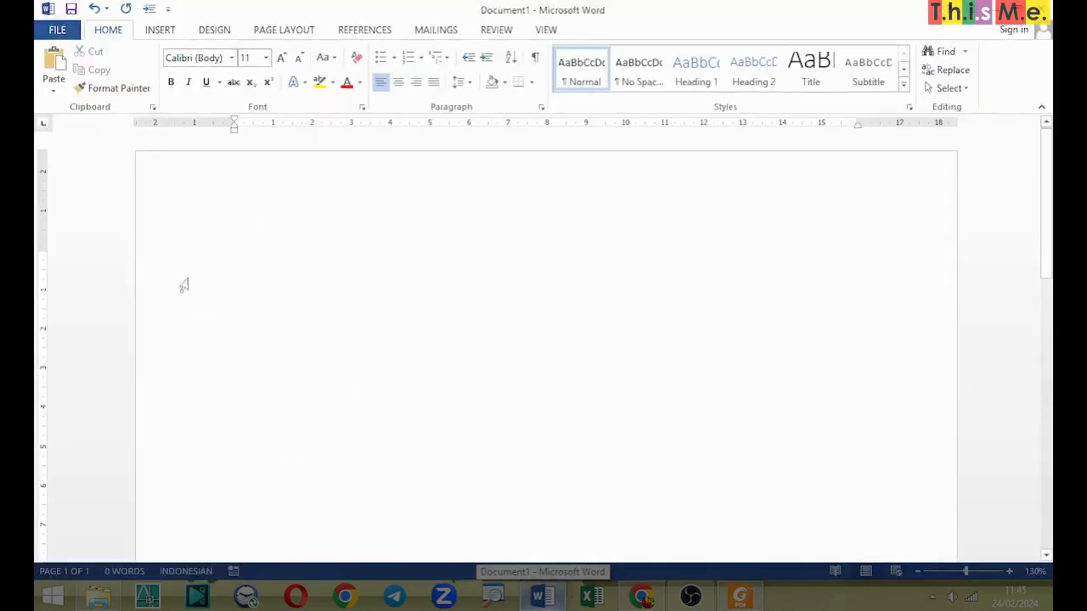
click(292, 30)
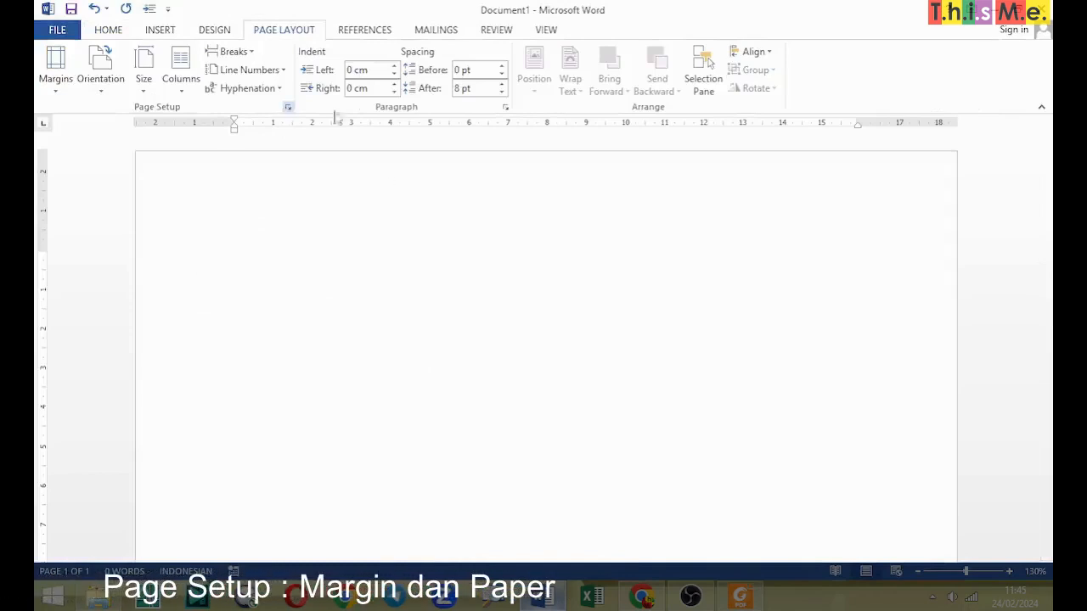
click(289, 108)
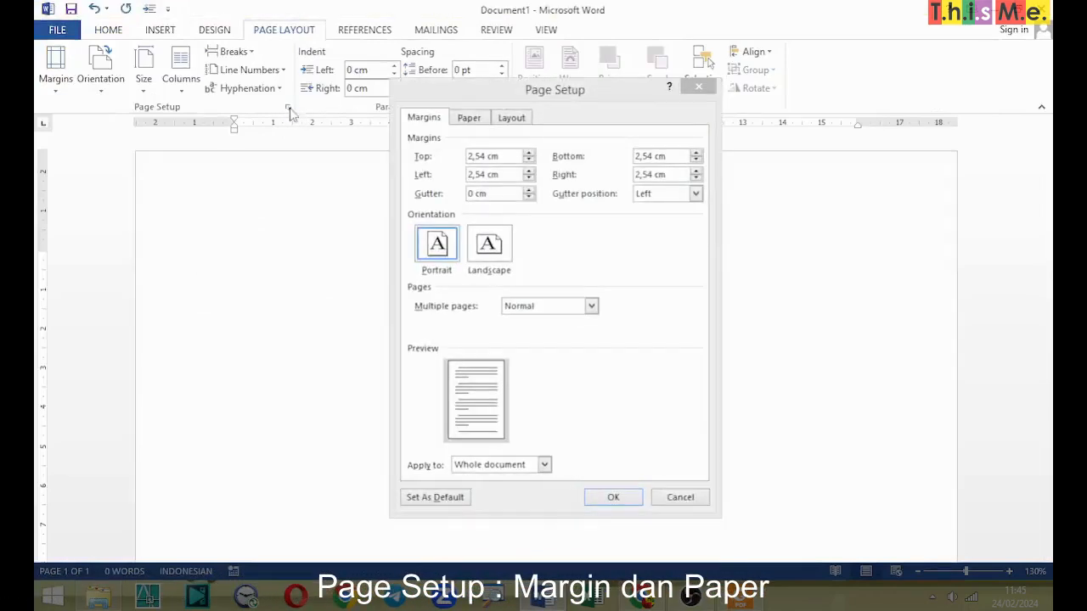
click(472, 120)
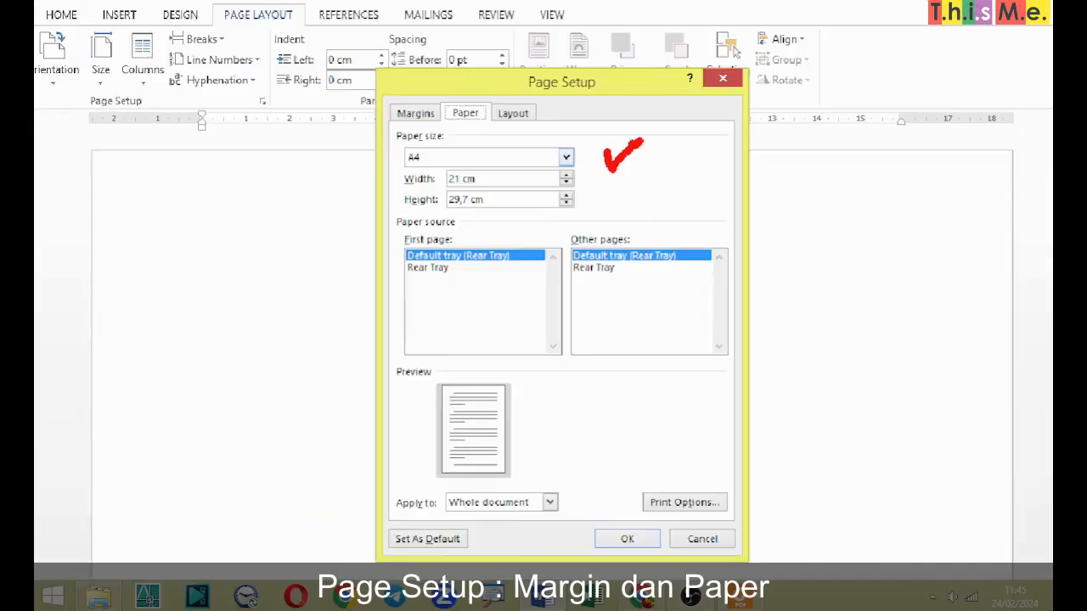
click(426, 119)
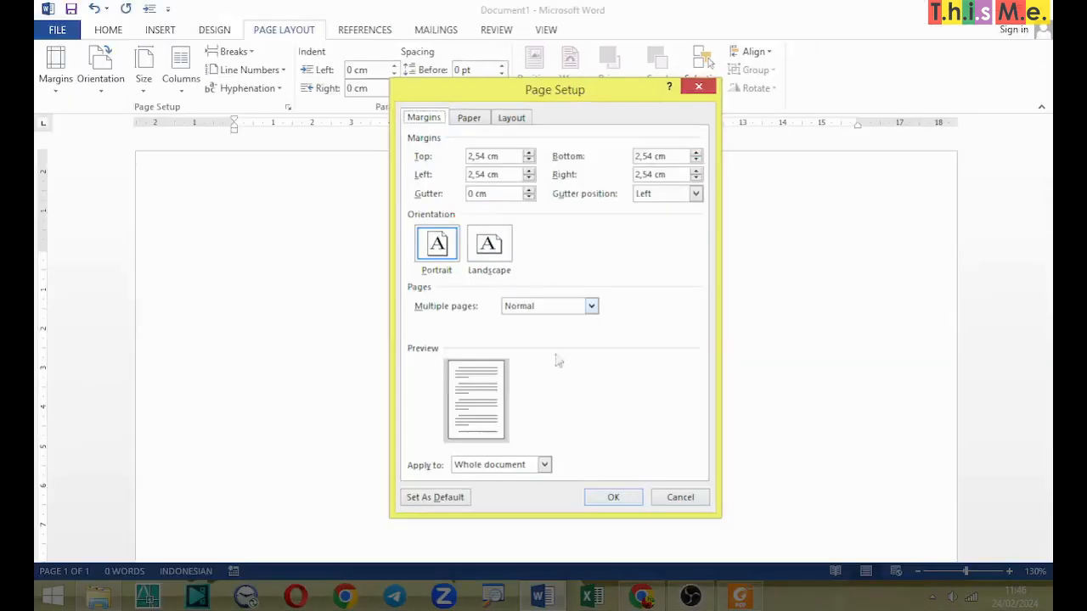
click(609, 501)
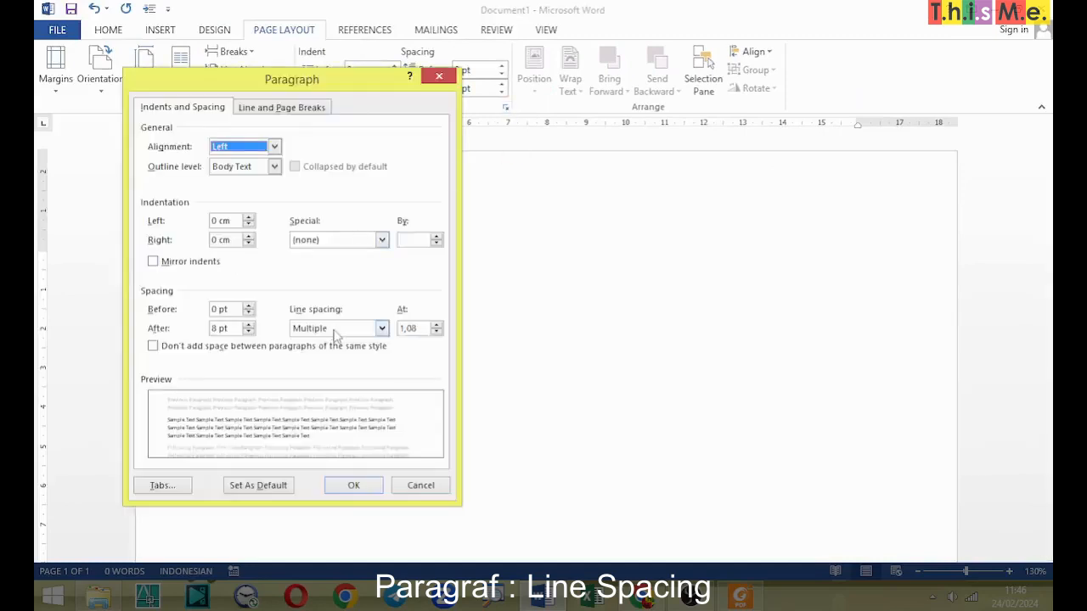
Step: Set the paragraph line spacing to 1,5 lines with 0 pt after, and suppress extra space between paragraphs of the same style
click(333, 331)
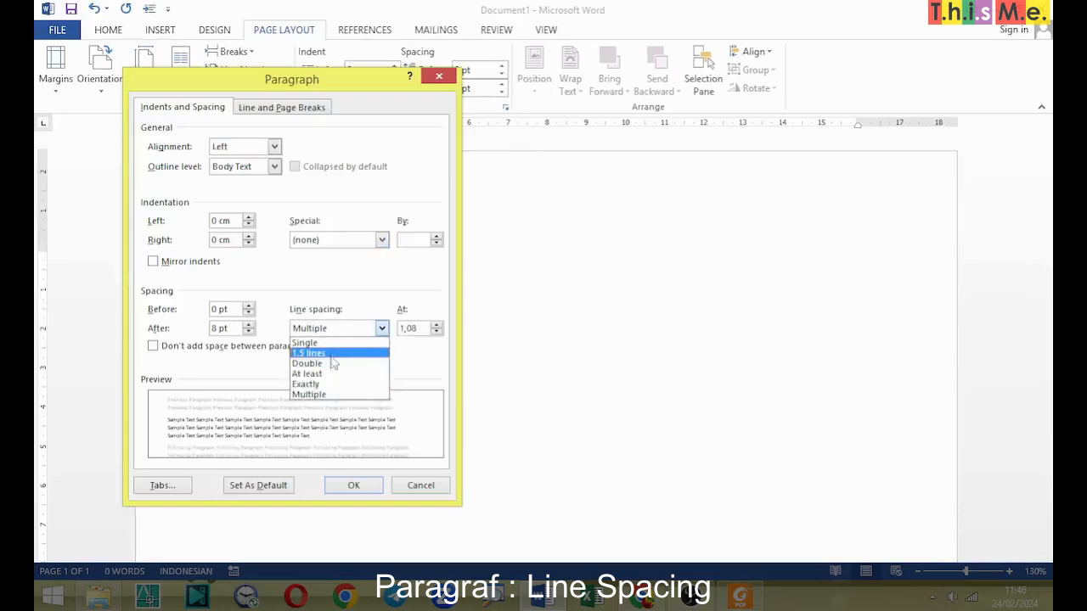
click(335, 354)
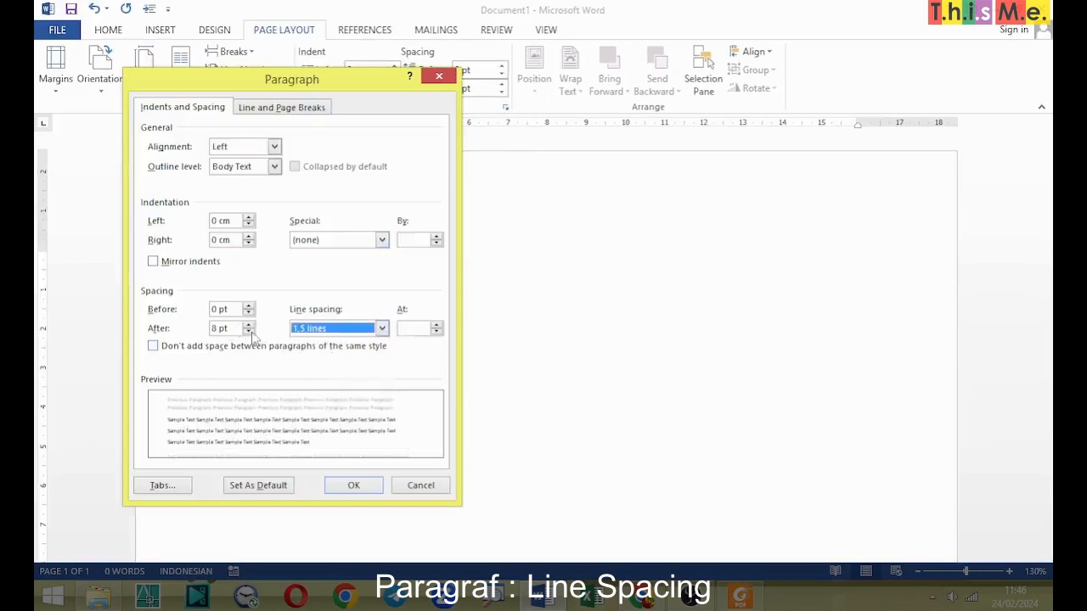
click(249, 332)
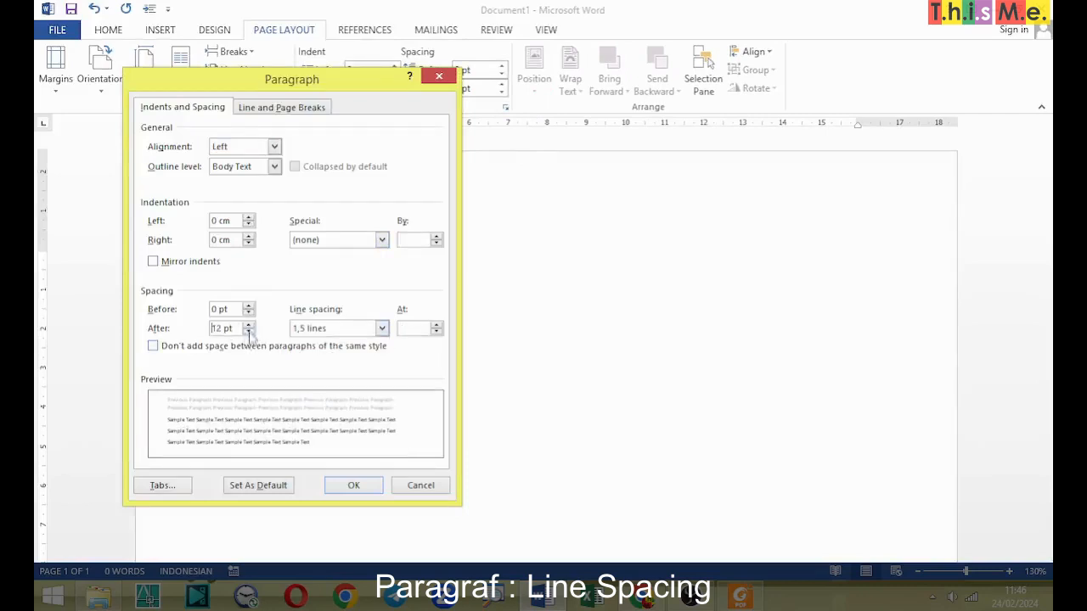
click(249, 333)
click(249, 329)
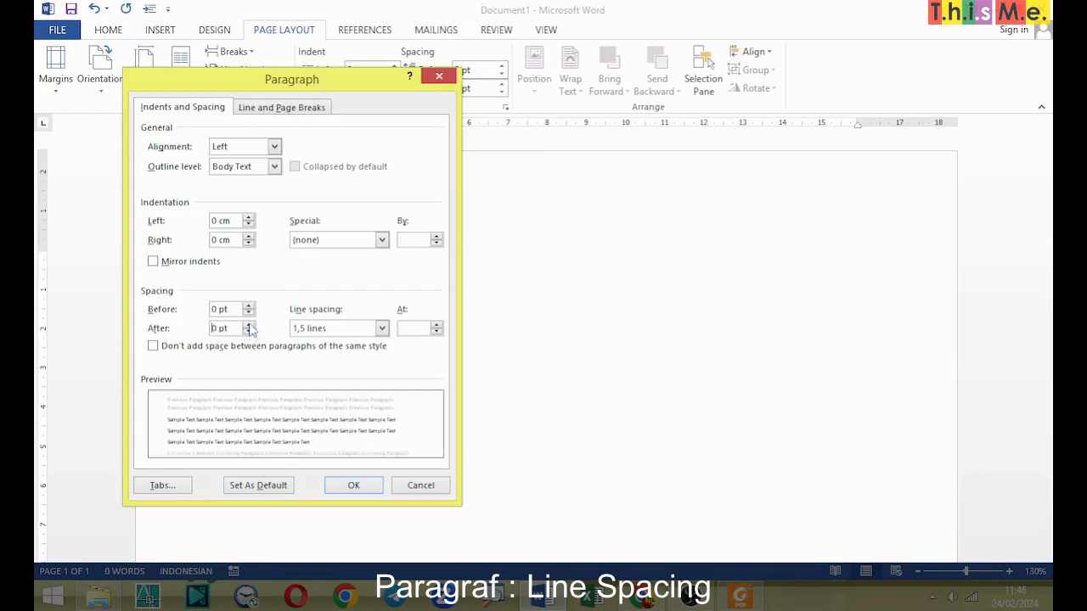
click(203, 347)
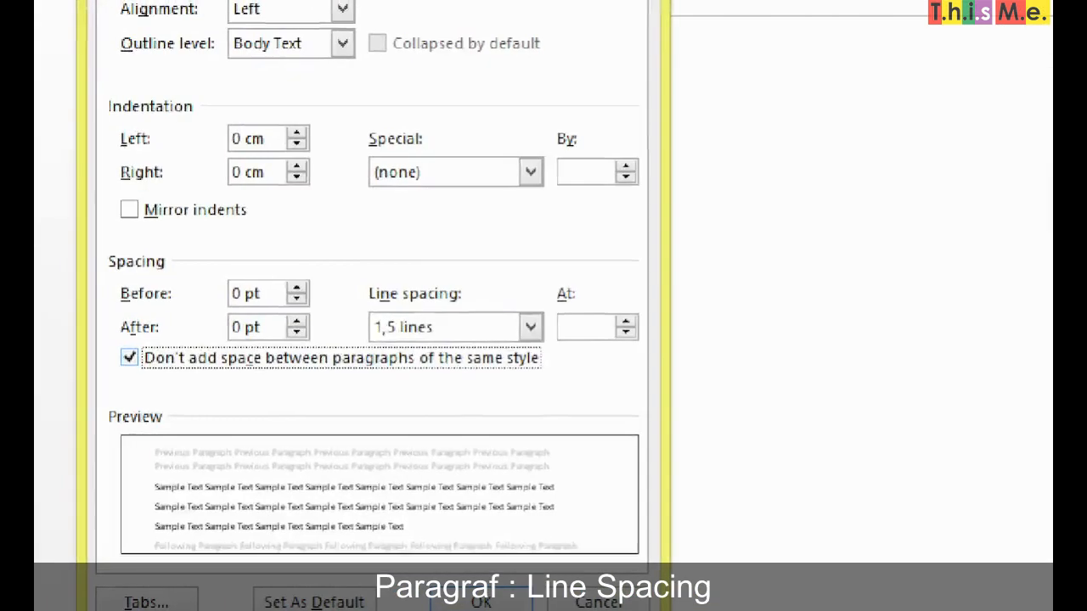
drag(468, 299, 605, 270)
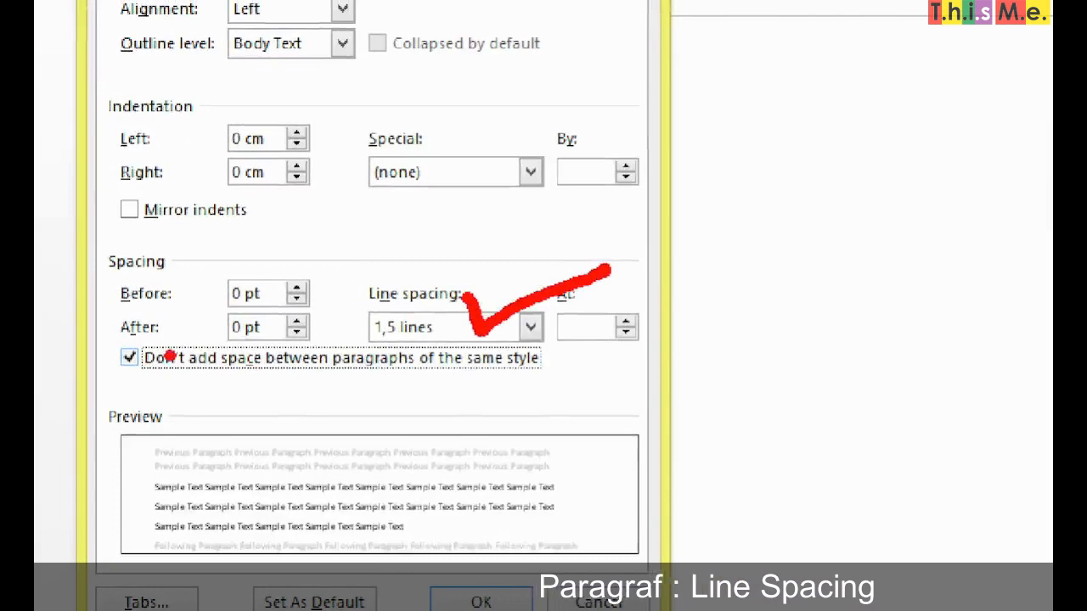
mouse_move(172, 337)
mouse_down()
mouse_move(272, 270)
mouse_move(338, 263)
mouse_up()
drag(308, 323, 375, 295)
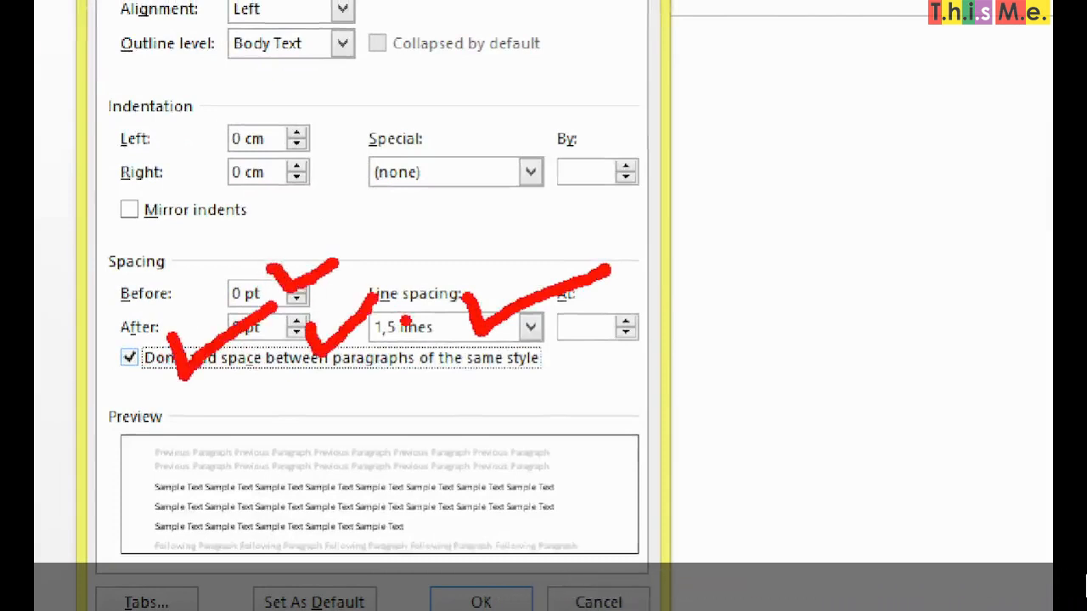
mouse_move(499, 572)
mouse_down()
mouse_move(516, 608)
mouse_move(531, 567)
mouse_up()
key(Escape)
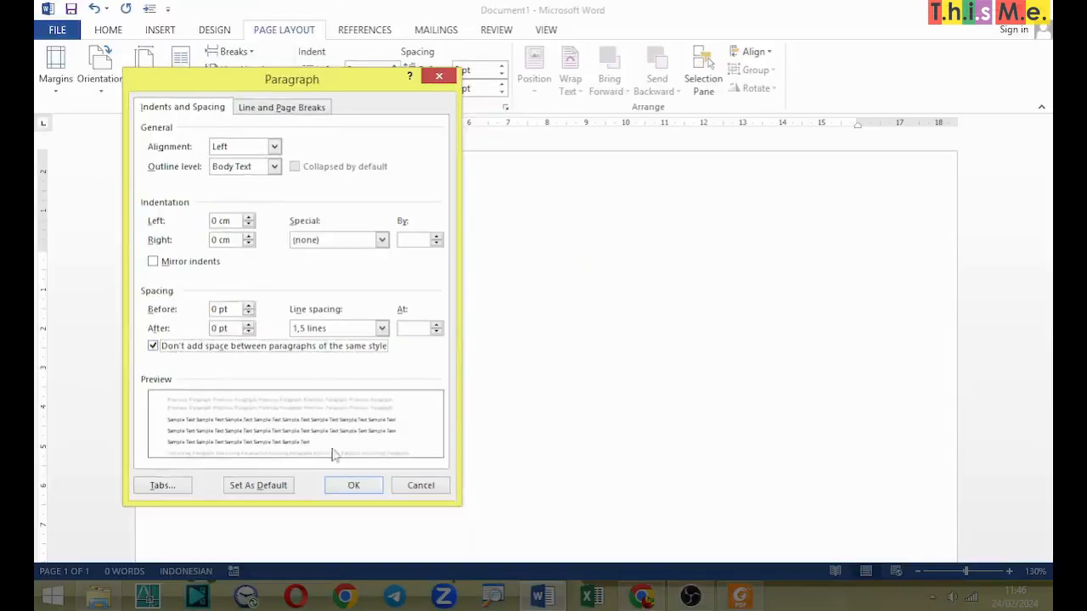
click(348, 485)
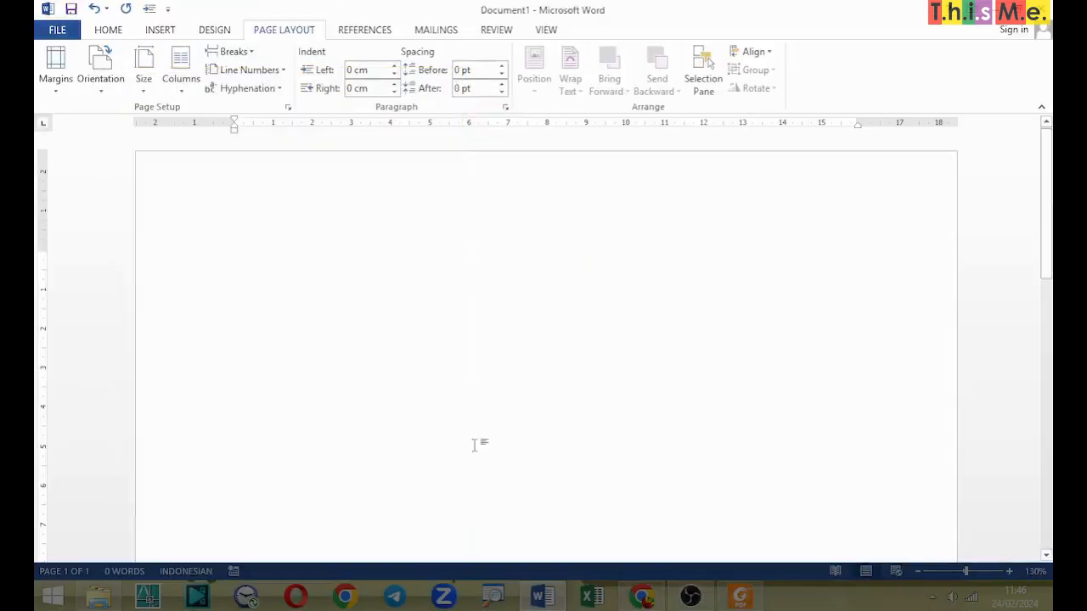
Step: Check the formatting notes in P2-Ketikan Tabel.pdf and set the blank Word document's font to Century Gothic, size 11
key(alt+Tab)
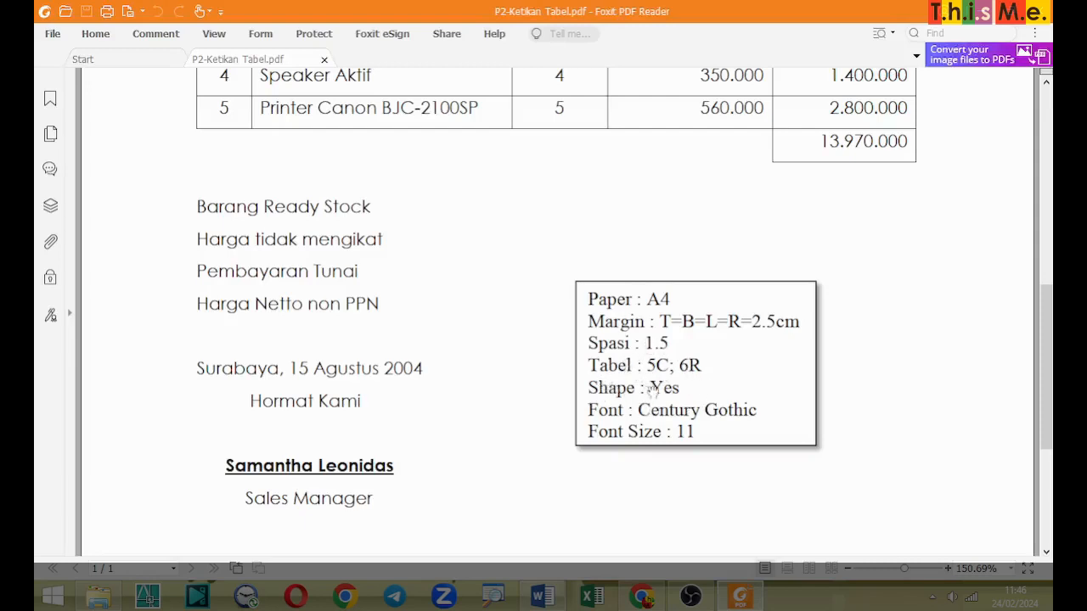
scroll(815, 187, up, 8)
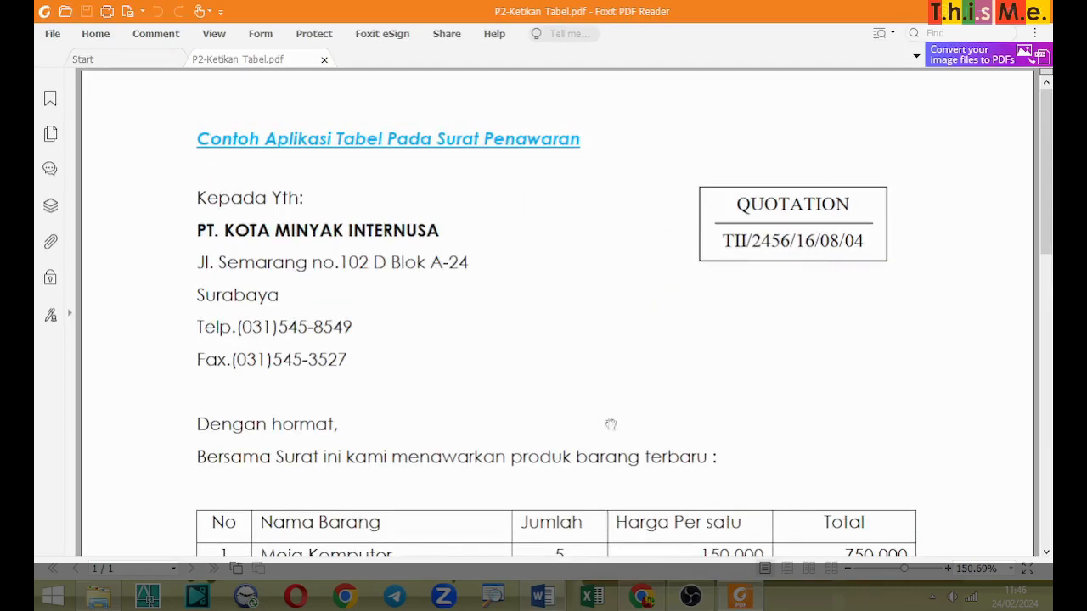
scroll(610, 425, down, 8)
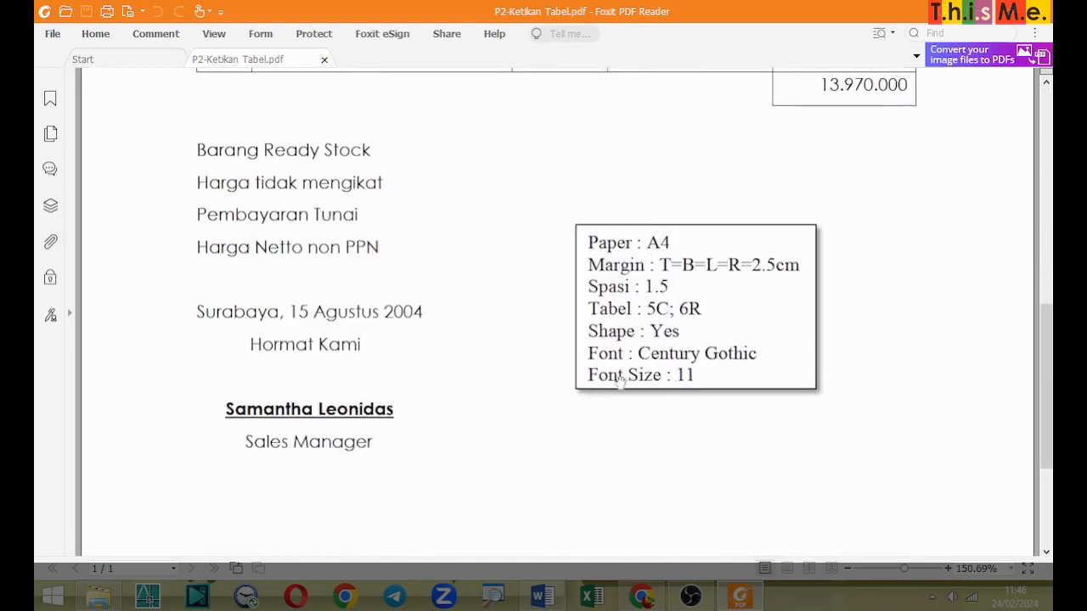
key(alt+Tab)
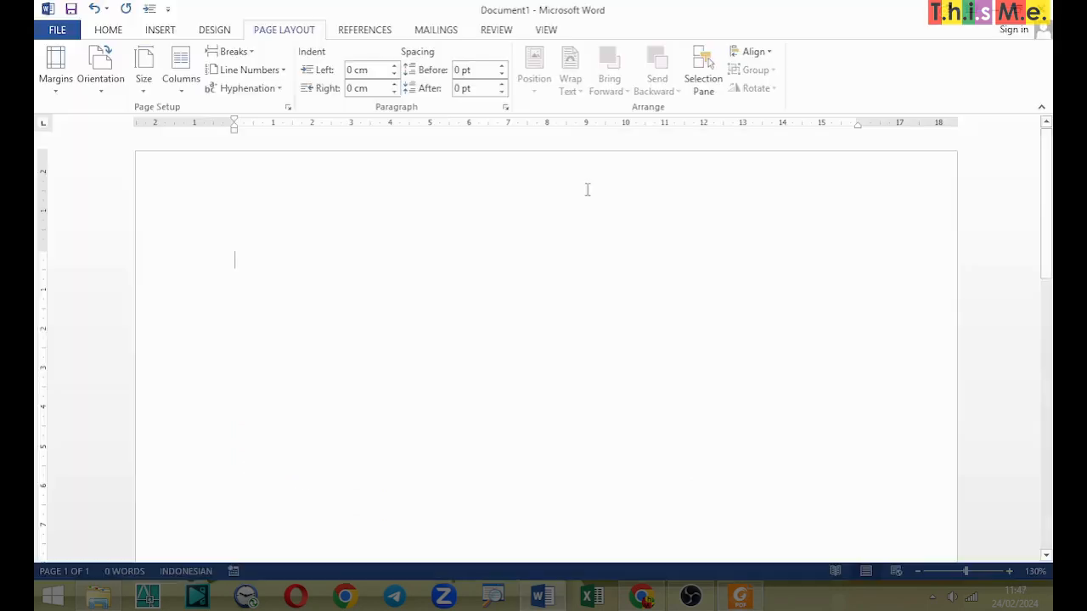
click(107, 31)
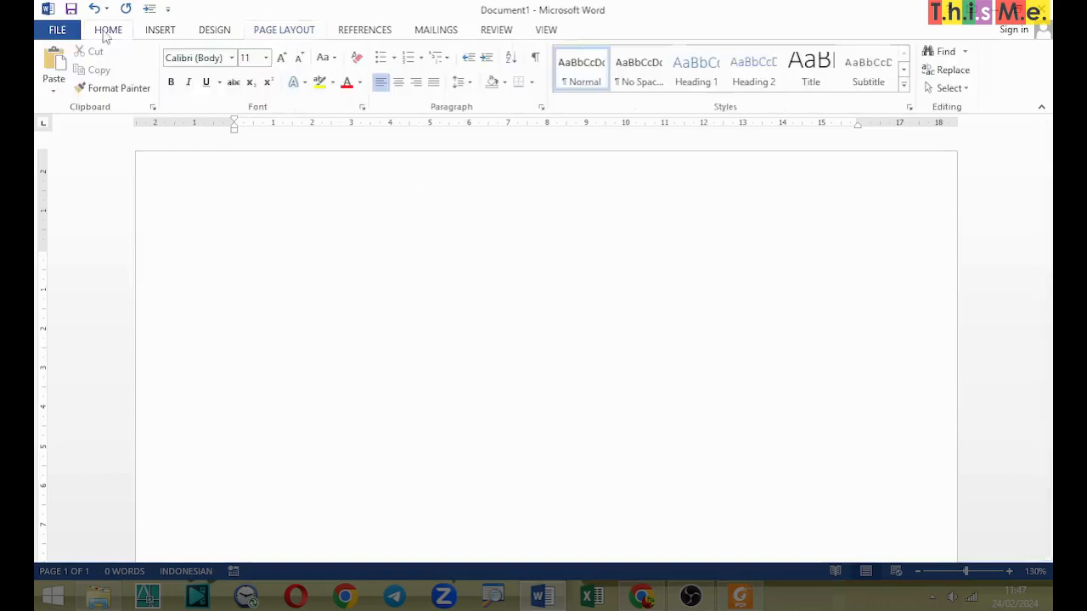
click(232, 58)
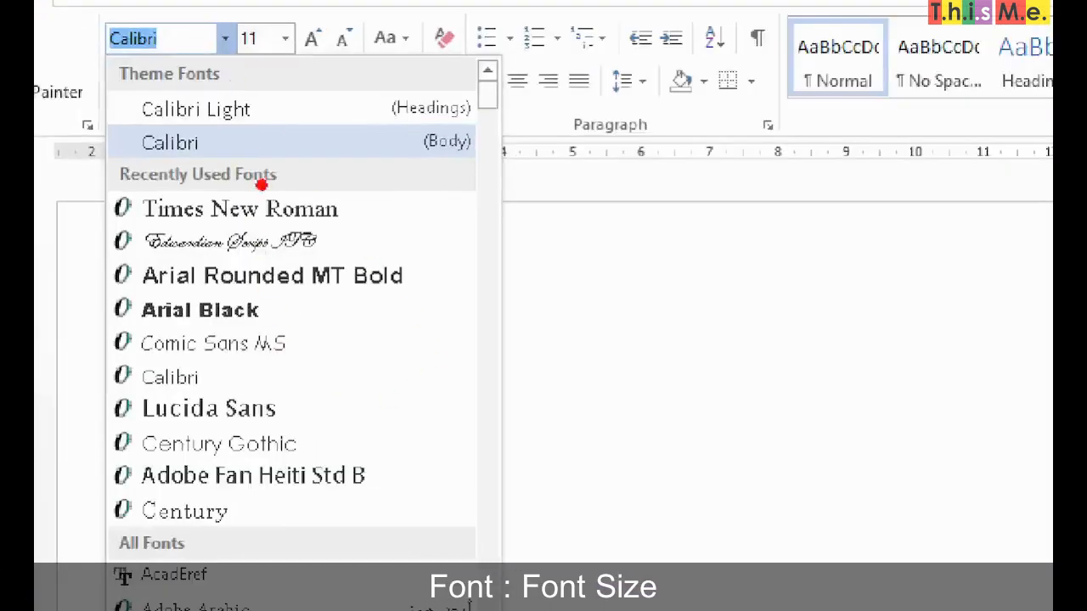
drag(316, 422, 437, 398)
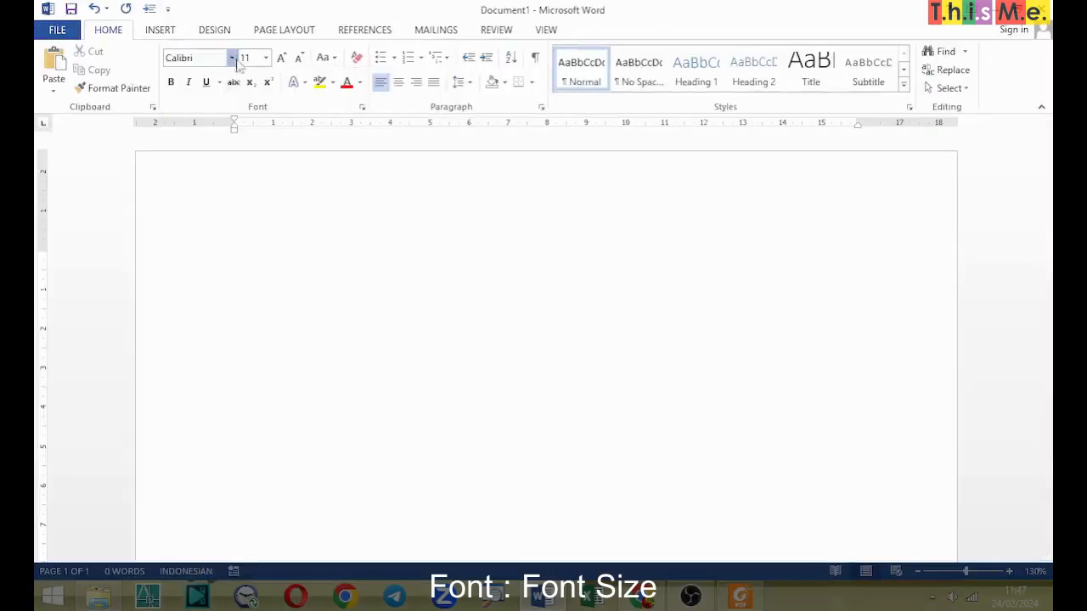
click(230, 58)
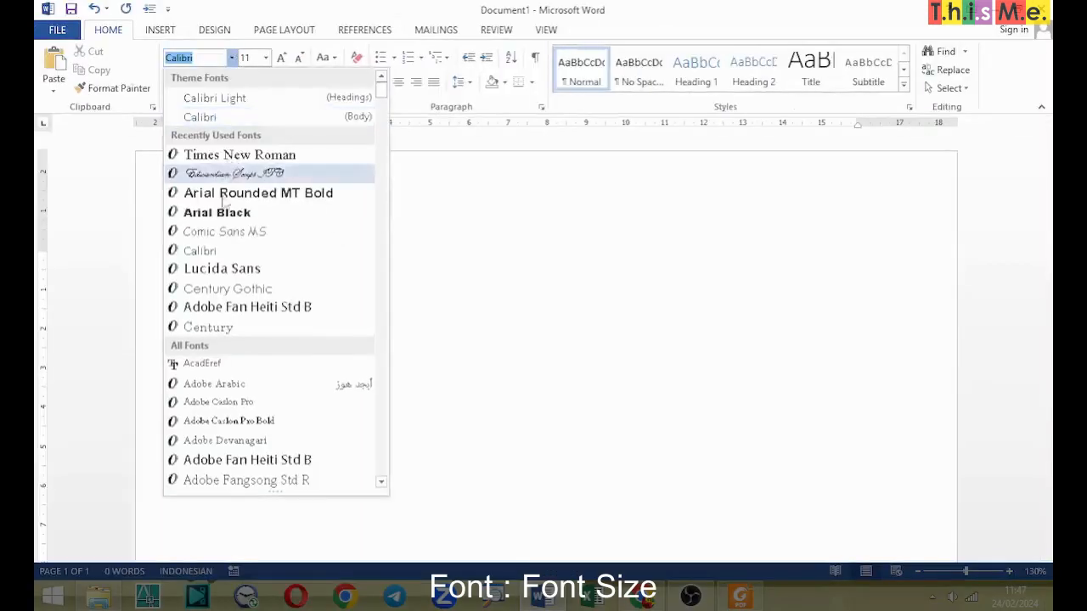
click(228, 289)
click(267, 59)
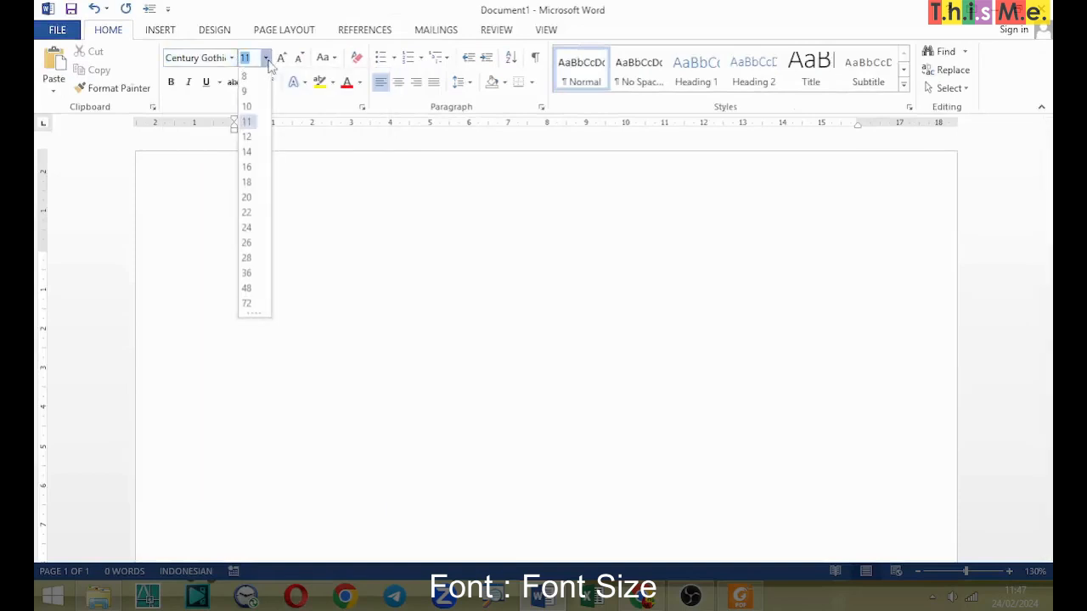
click(267, 60)
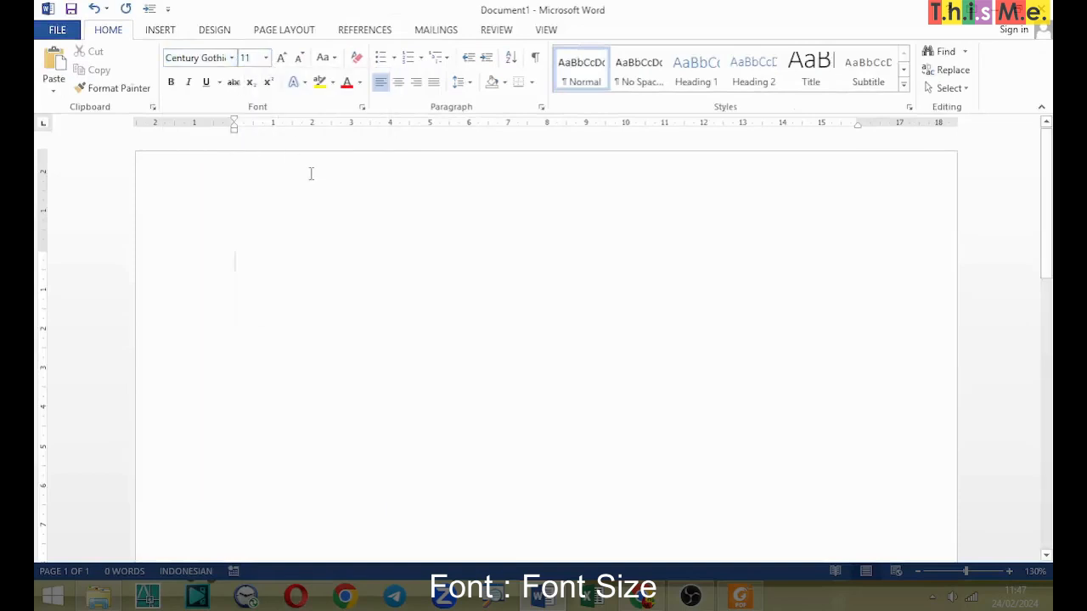
Step: Enter the salutation "Kepada Yth." and, on the line below it, the recipient company "PT. KOTA MINYAK INTERNUSA"
key(alt+Tab)
key(alt+Tab)
text(Kepada Yth)
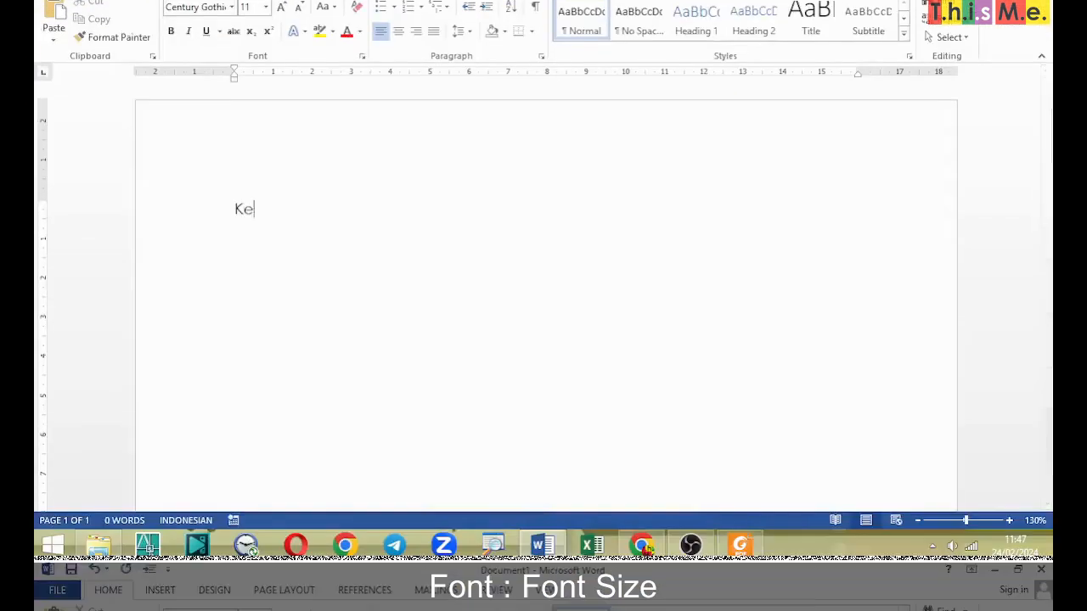
text(.)
key(Return)
text(PT. Ota Min)
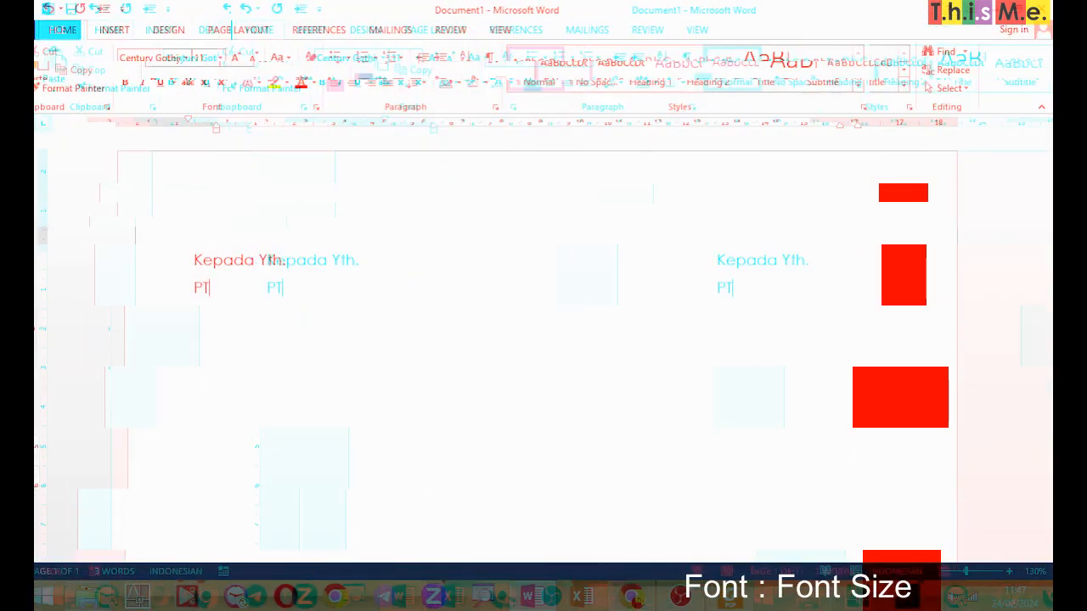
key(BackSpace)
key(BackSpace)
key(BackSpace)
key(BackSpace)
key(BackSpace)
key(BackSpace)
key(BackSpace)
text(KO)
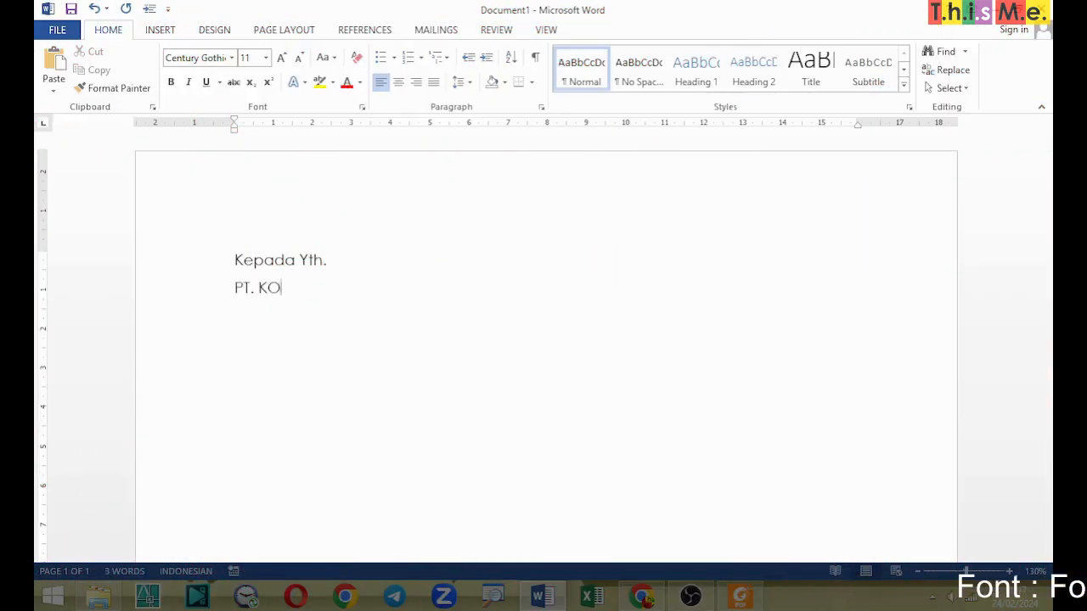
text(TA MINYAK INTERNUSA)
key(Return)
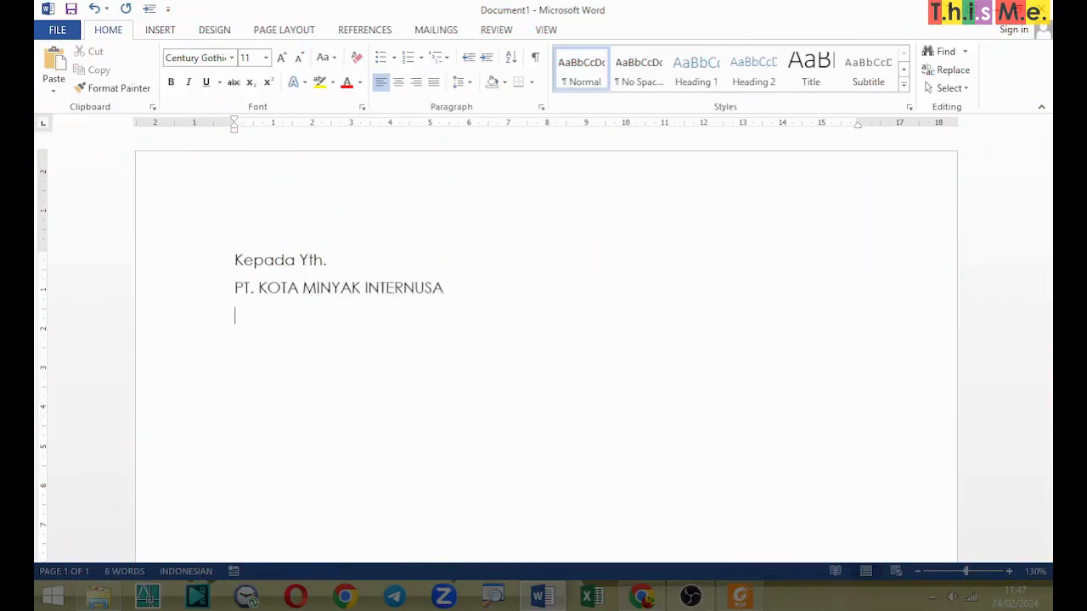
Step: Enter the recipient's street address and city on two lines below the company name, as in the sample letter
text(Jl. Semarang)
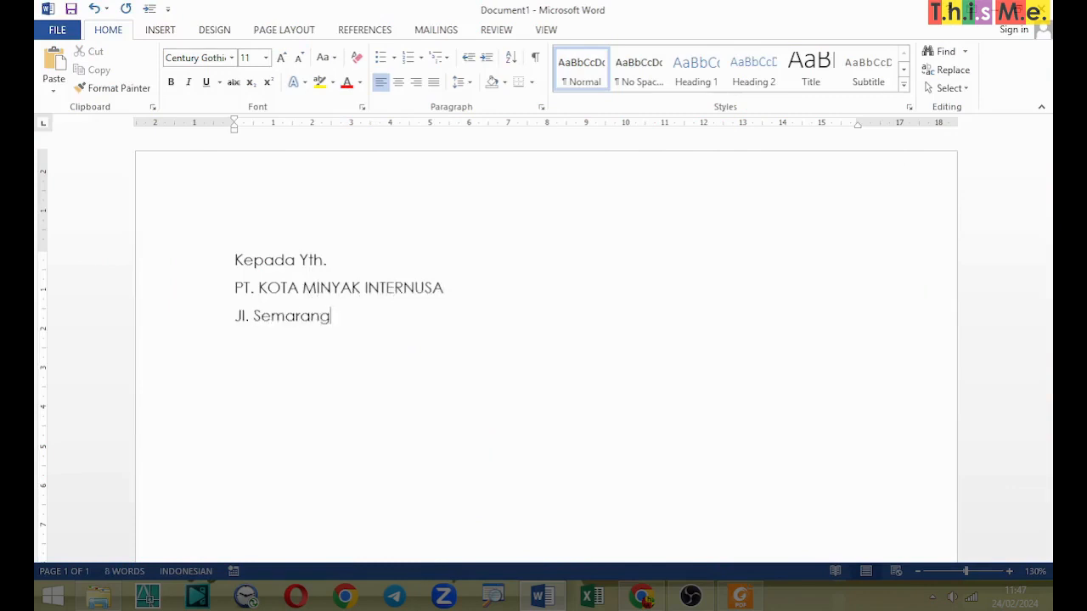
text( no.102 D Blok A-2)
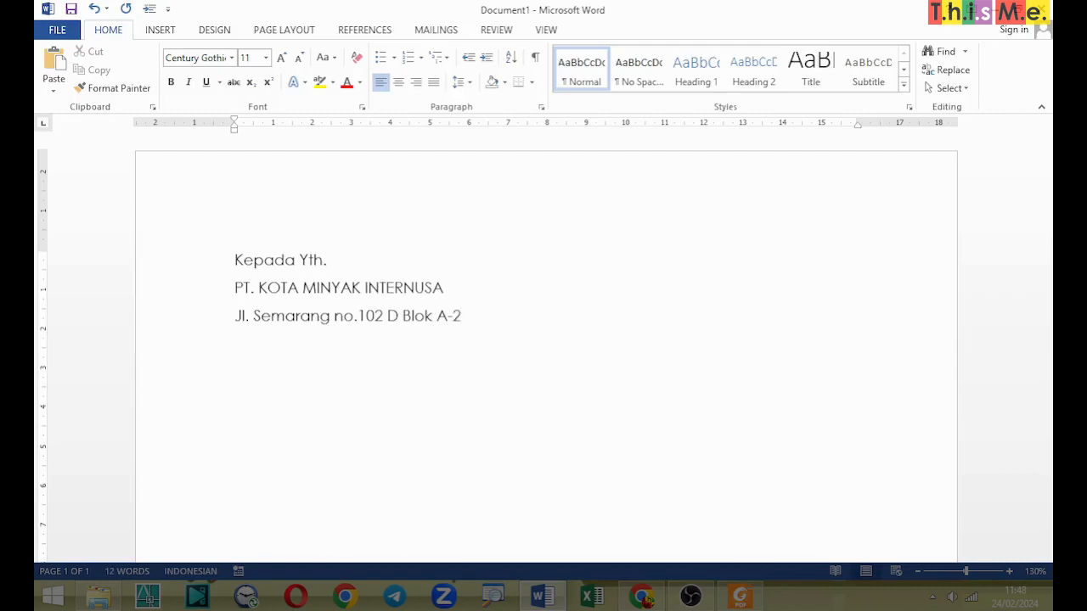
text(4)
key(Return)
text(Surabaya)
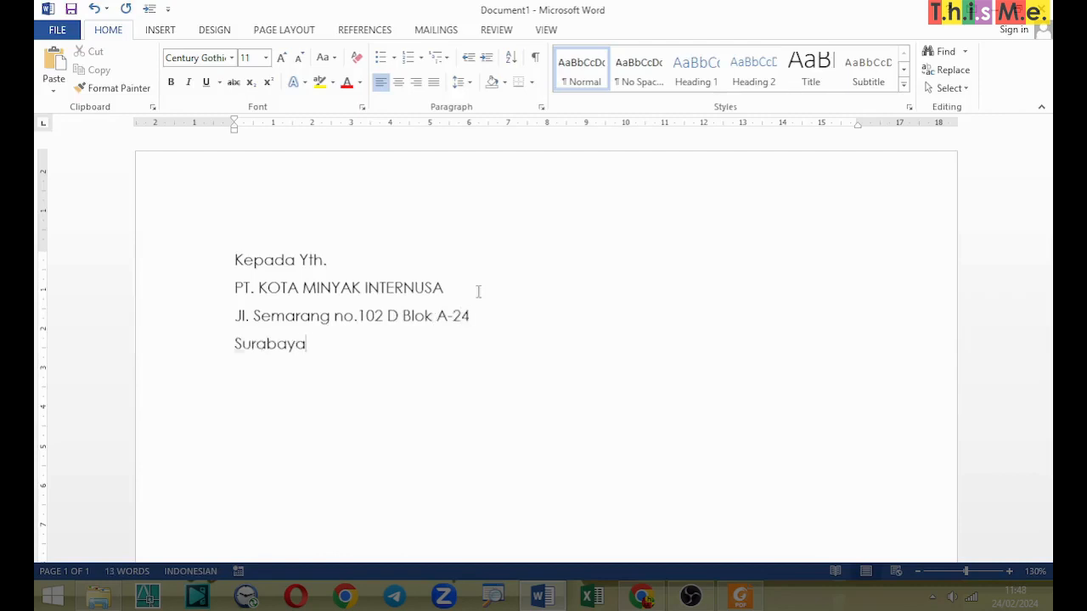
text(Telp. (021)545)
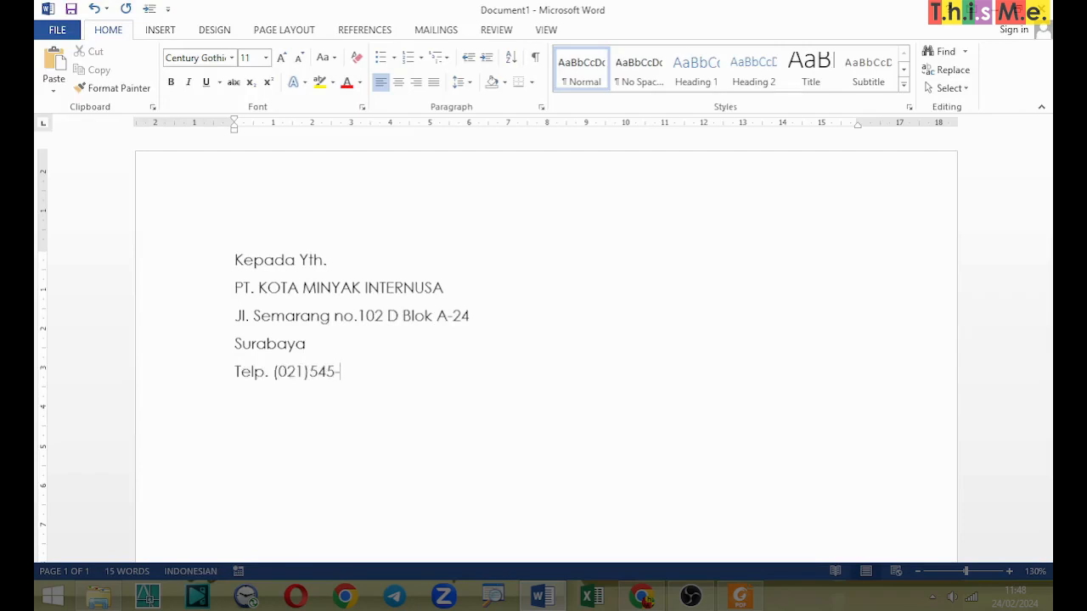
Step: Add the recipient's telephone and fax numbers on separate lines below the city, followed by a blank line
text(-9)
key(BackSpace)
text(85)
text((031) 54)
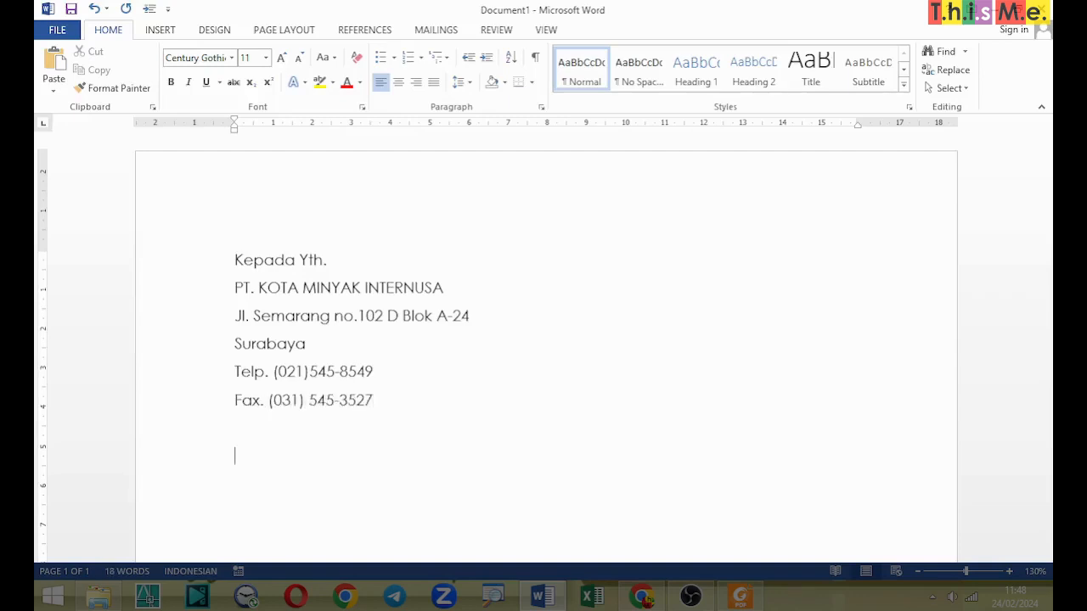
text(Dengan Hhorma)
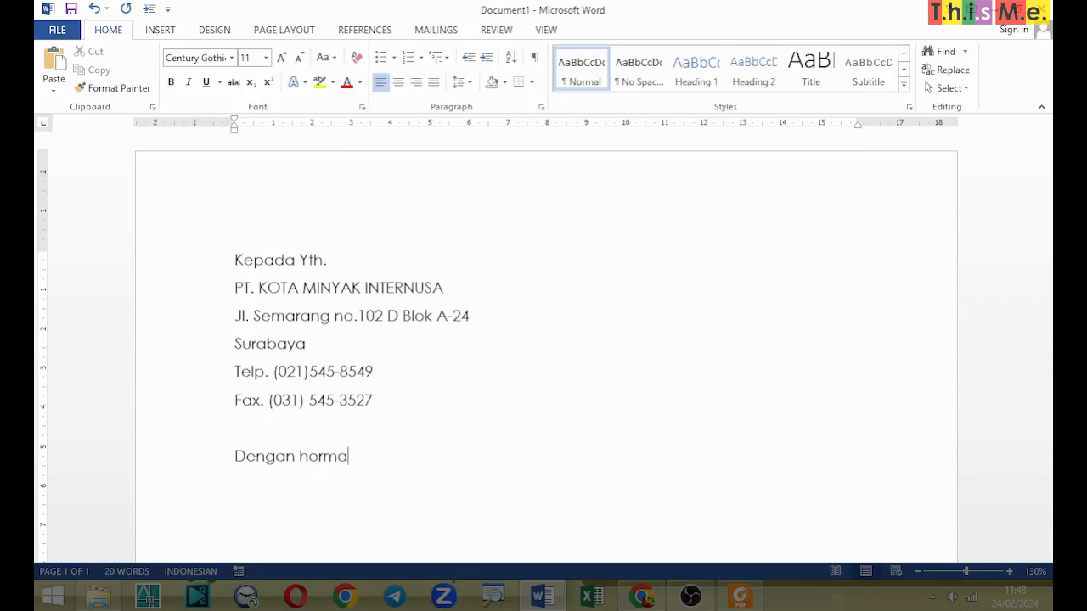
text(t,)
Step: Write the opening "Dengan hormat," and the sentence "Bersama surat ini kami menawarkan produk barang terbaru :" below the contact details
key(Return)
text(Bersama surat ini)
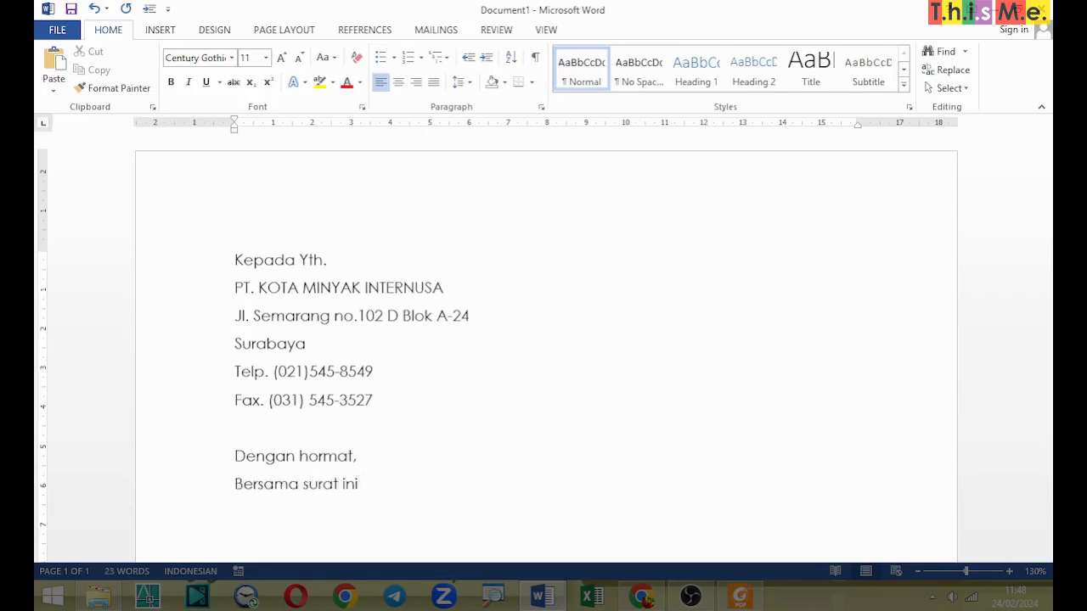
text( kami menawarkan produk b)
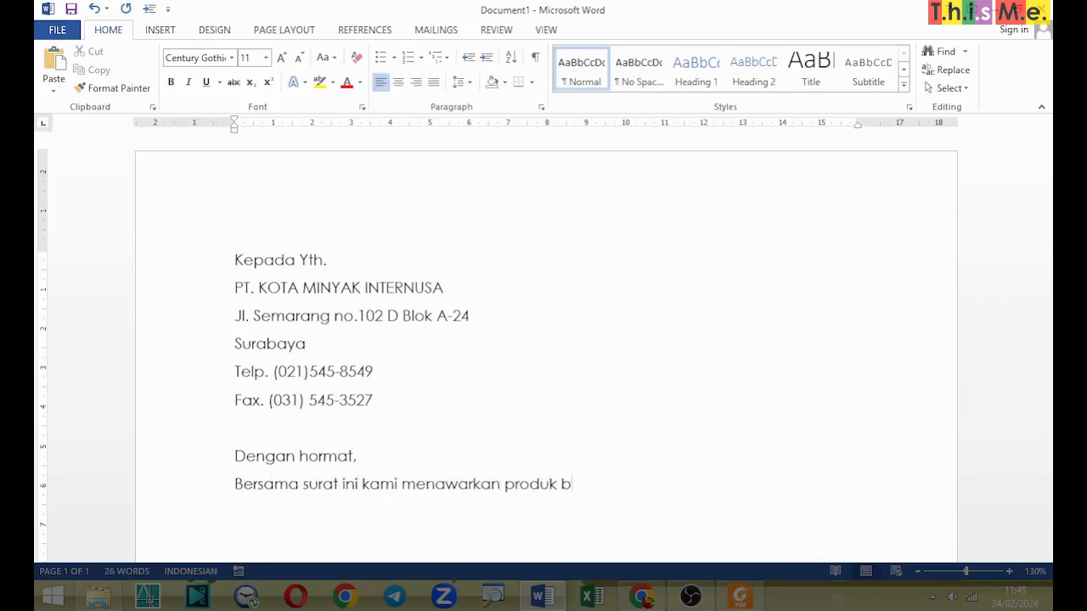
text(arang terbaru :)
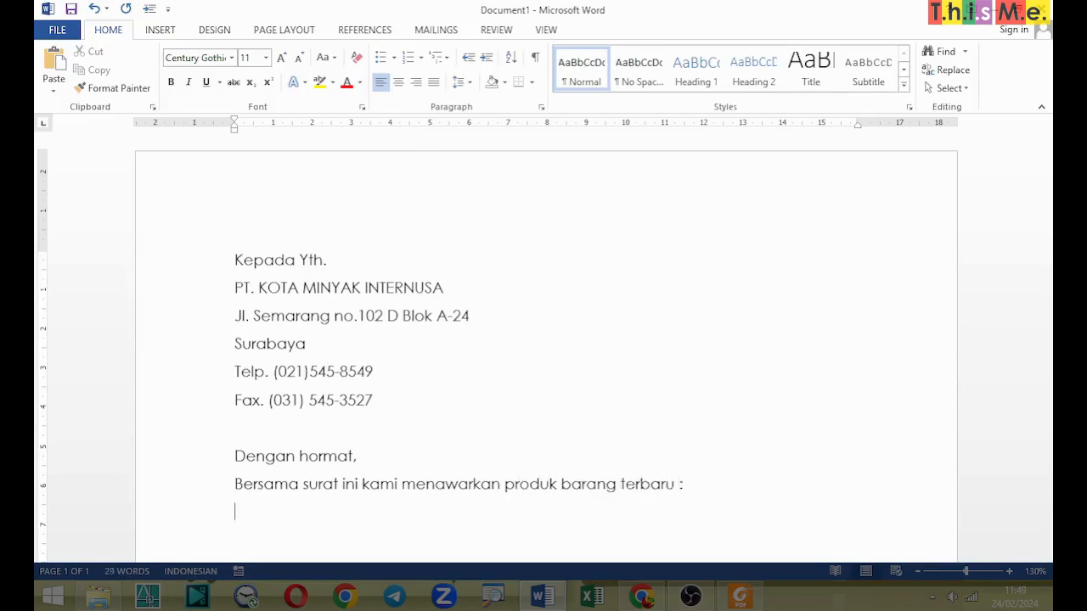
Step: Insert a table of five columns and seven rows below the opening sentence of the letter
scroll(538, 303, down, 6)
scroll(538, 303, up, 3)
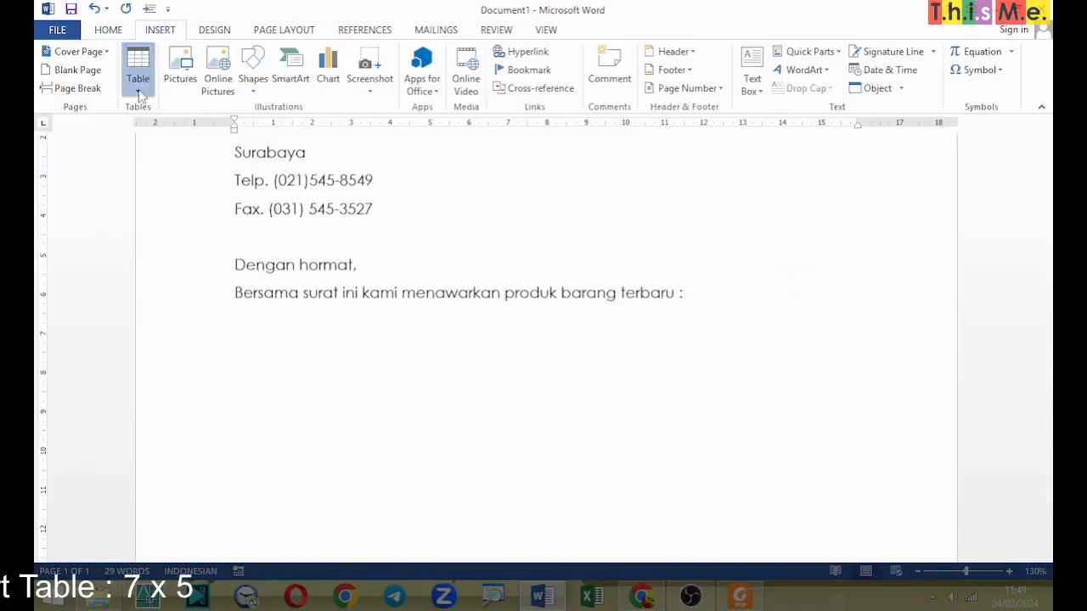
click(137, 73)
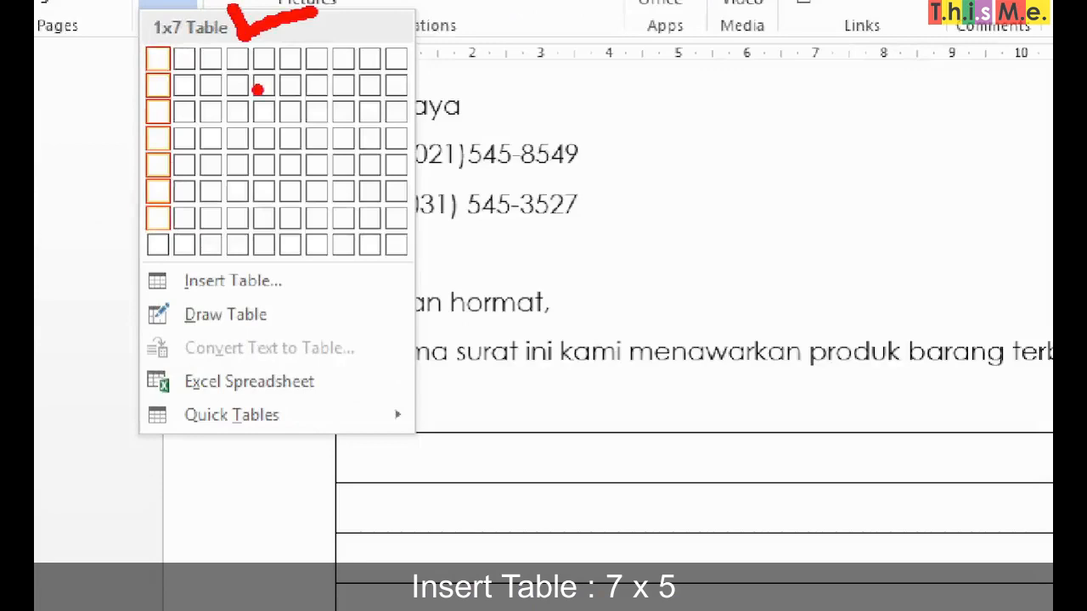
key(Escape)
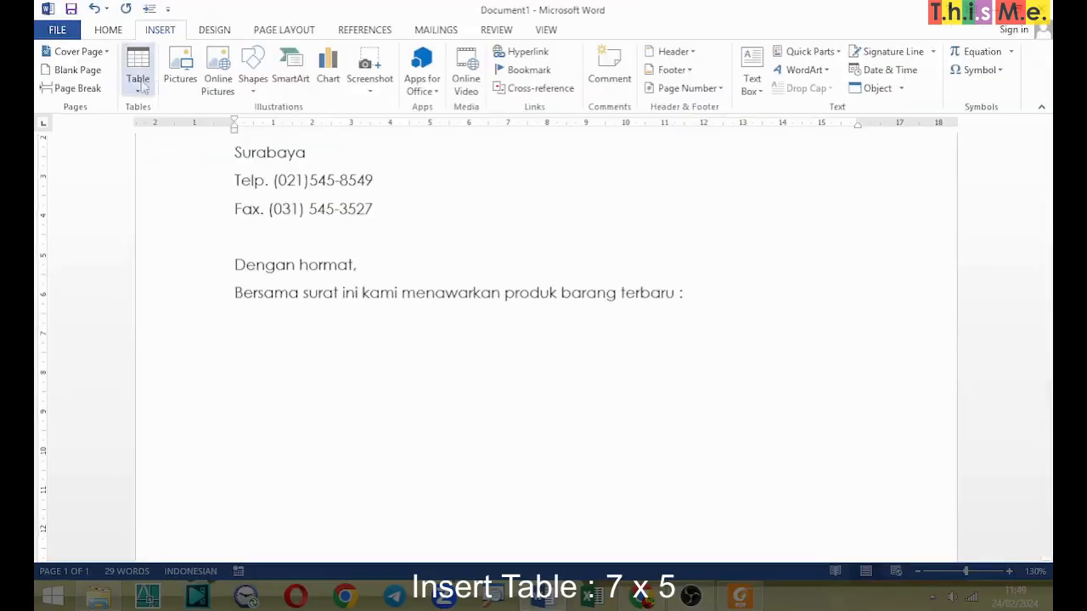
click(139, 78)
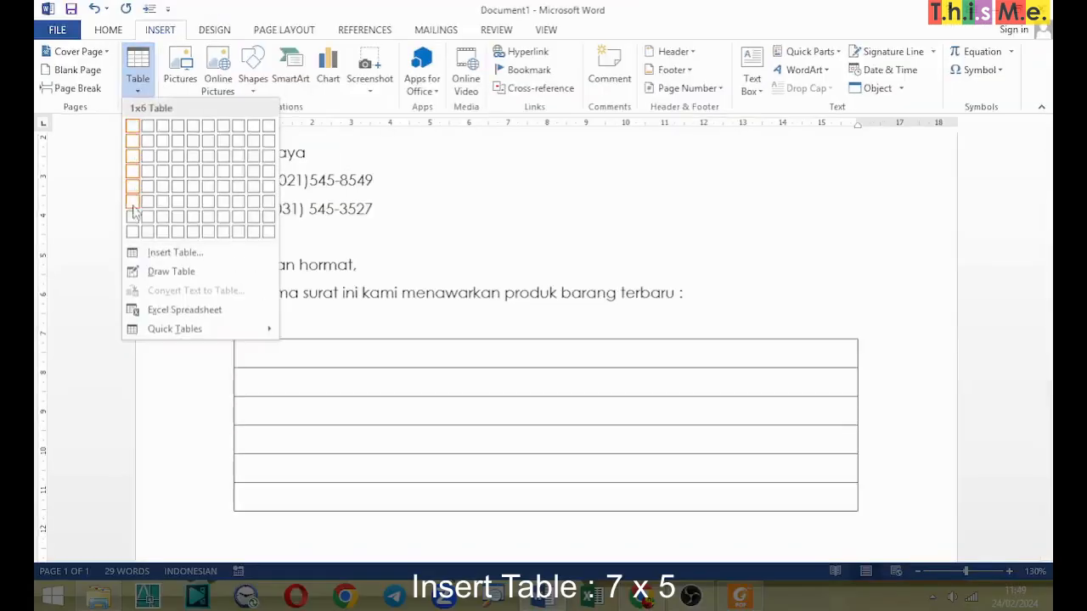
click(202, 219)
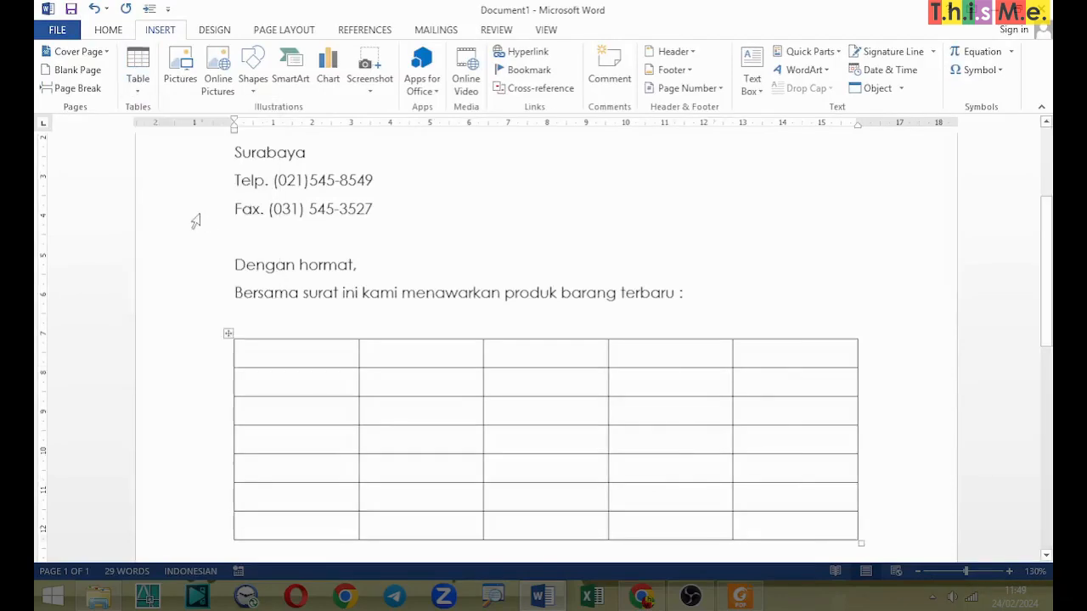
Step: Fill the table's first row with the headings No, Nama Barang, Jumlah, Harga Persatuan and Total
text(No)
key(Tab)
text(Nama Barang)
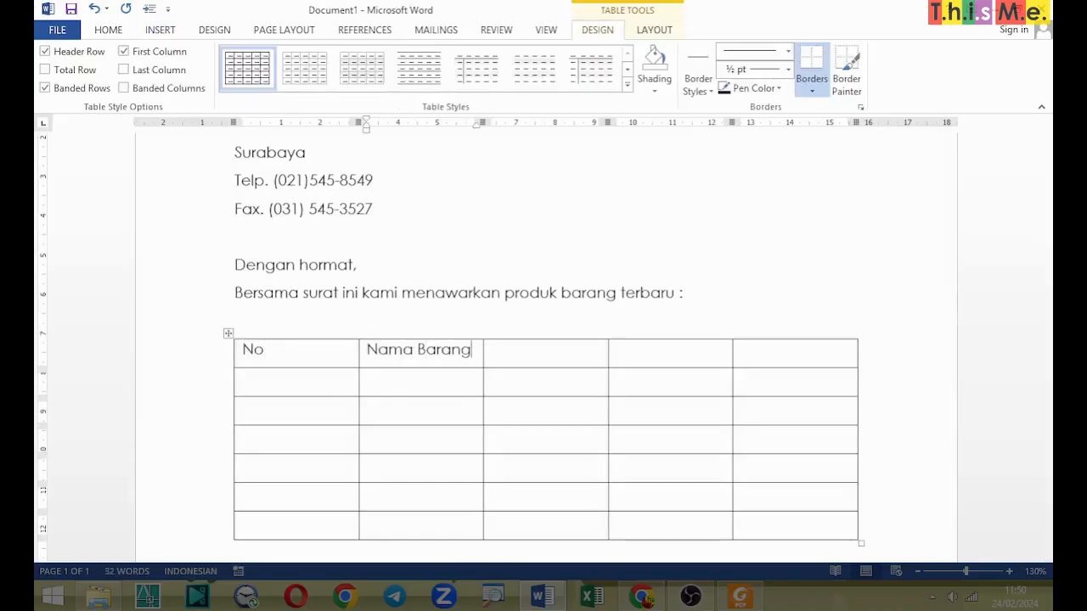
key(Tab)
text(Jumlah)
key(Tab)
text(Harga Persatuan)
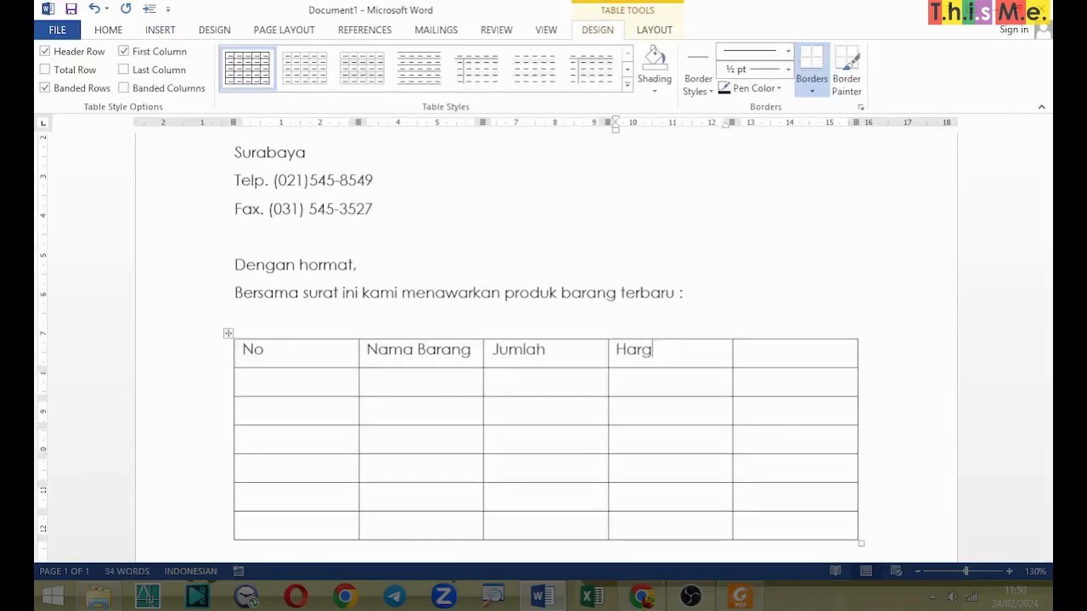
key(Tab)
text(Total)
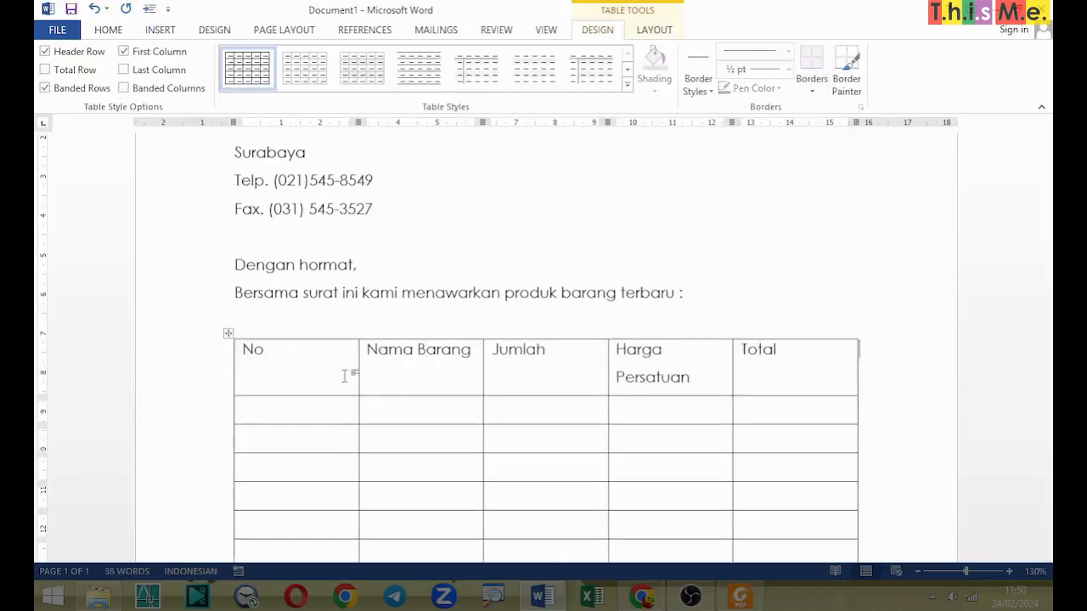
Step: Narrow the No column to fit its heading and shrink the Jumlah column so Harga Persatuan fits on one line
scroll(349, 376, down, 3)
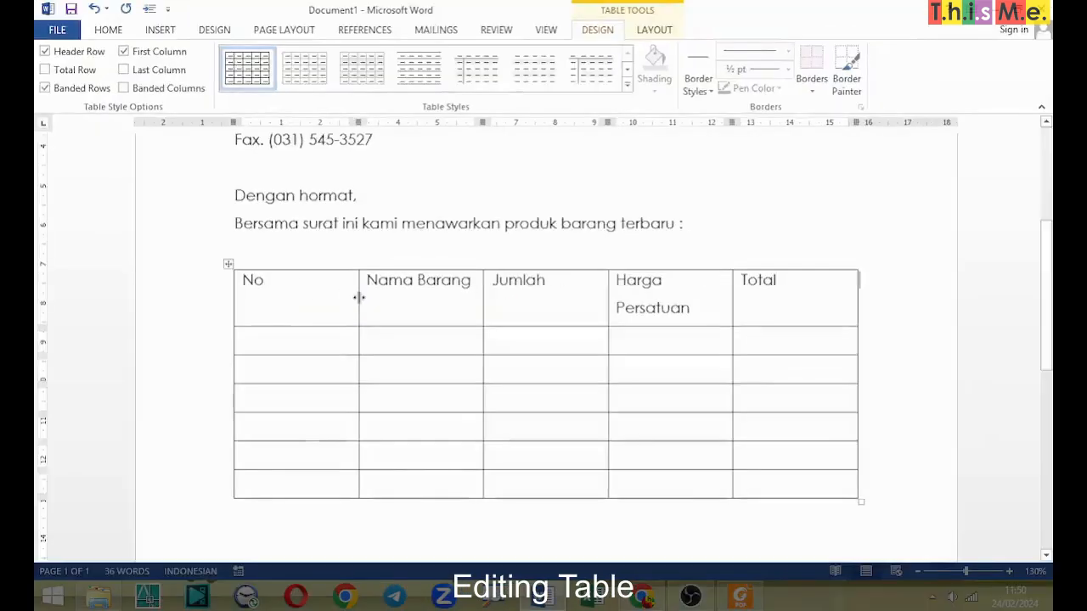
drag(359, 297, 284, 304)
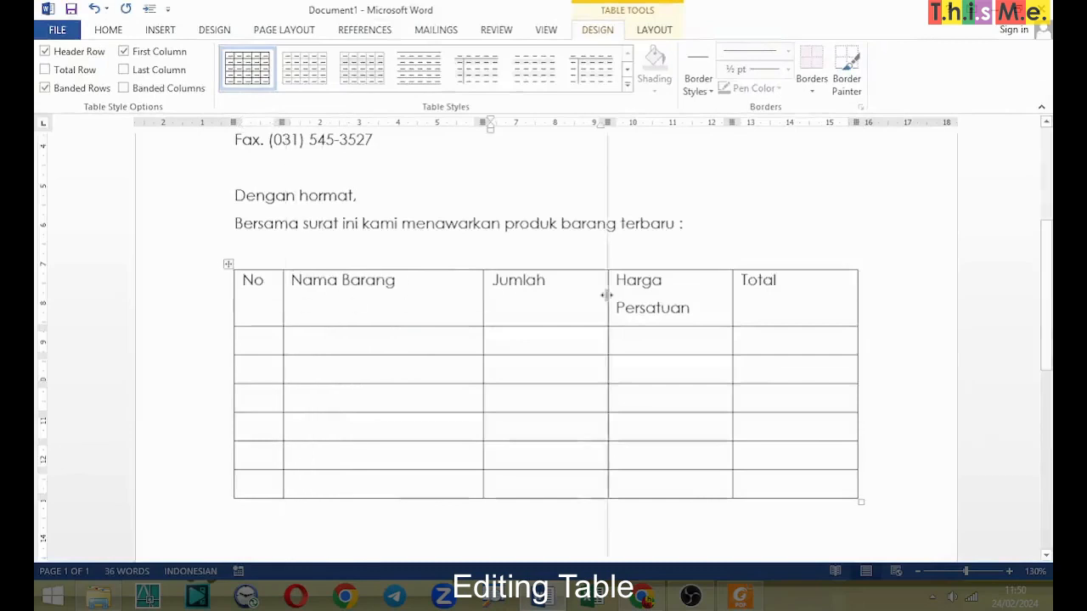
drag(607, 297, 581, 295)
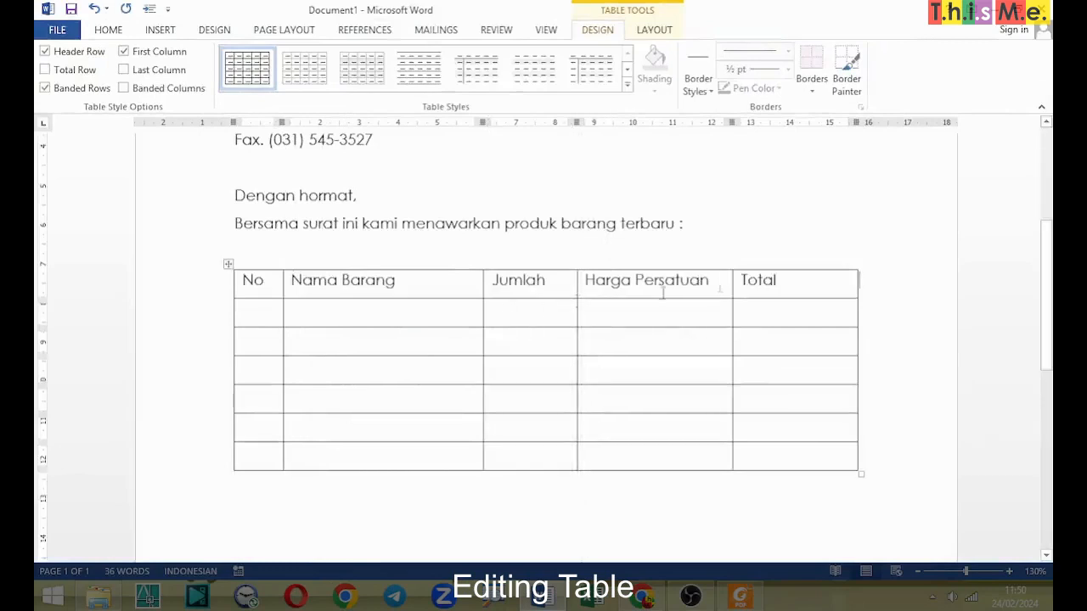
Step: Make the table's heading row bold and centre its text
mouse_move(220, 290)
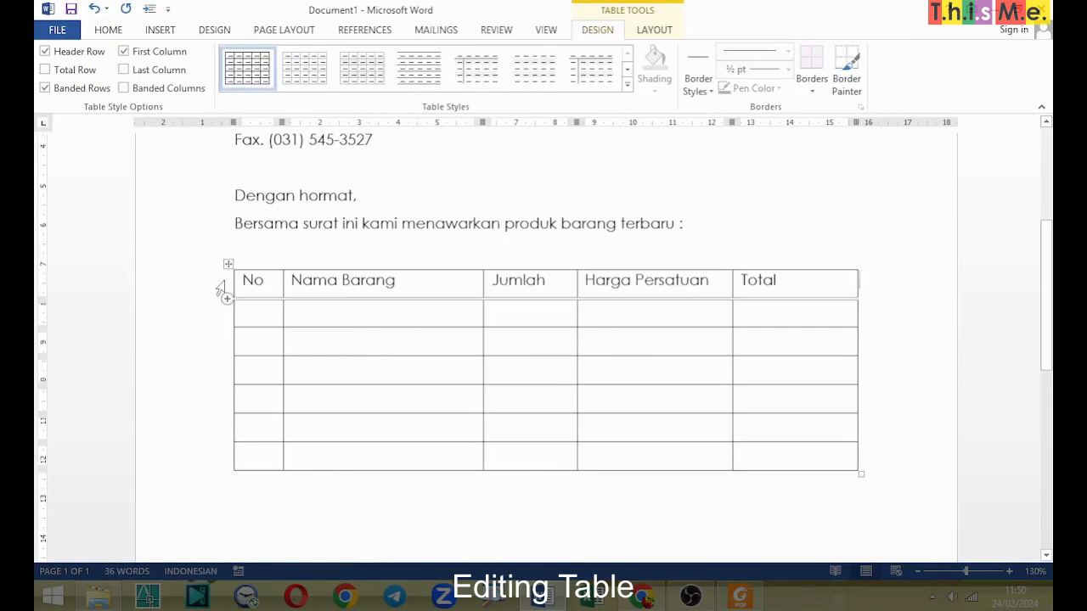
click(220, 291)
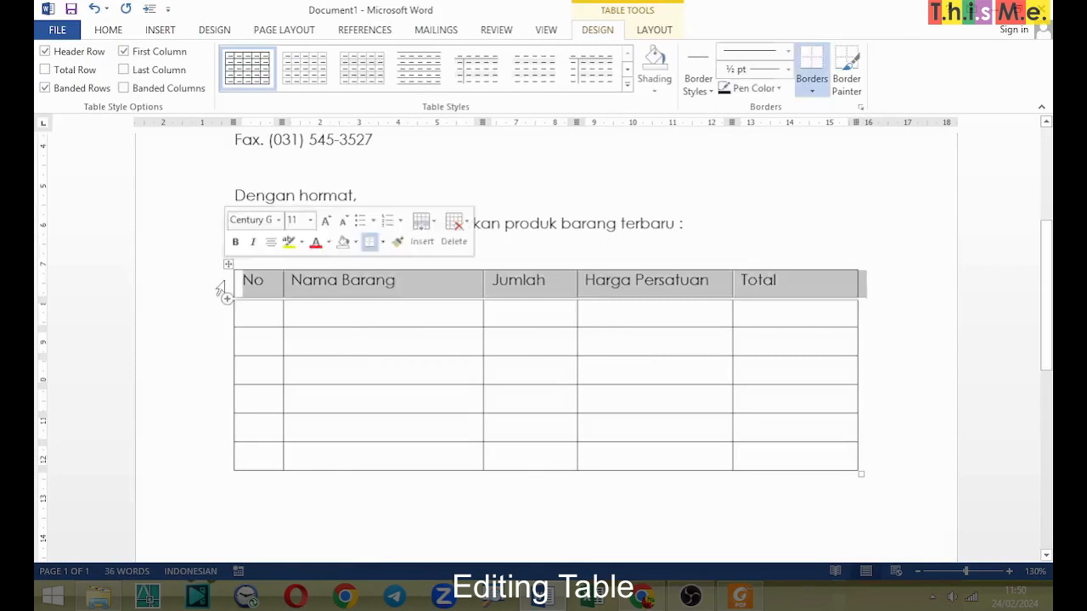
click(113, 34)
click(170, 82)
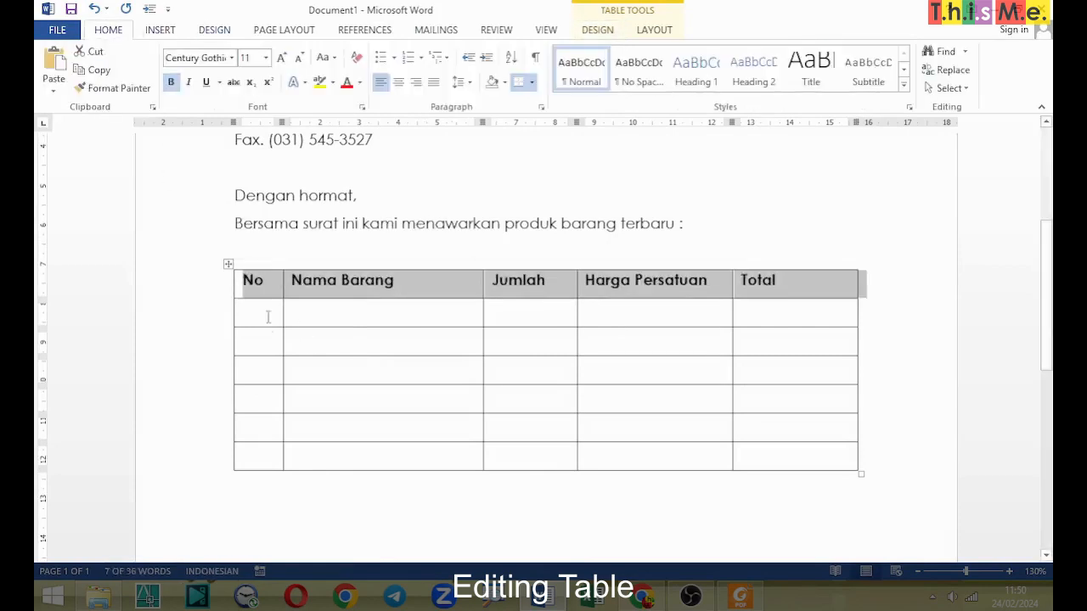
click(398, 81)
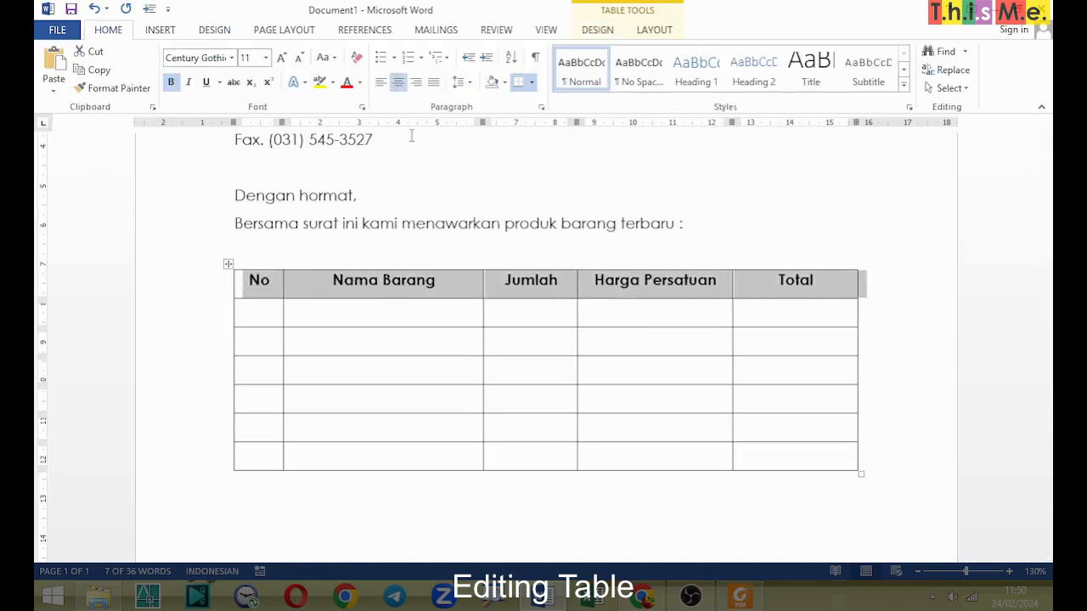
Step: Number the five item rows 1 to 5 in the No column, leaving the last row empty
click(254, 318)
text(1)
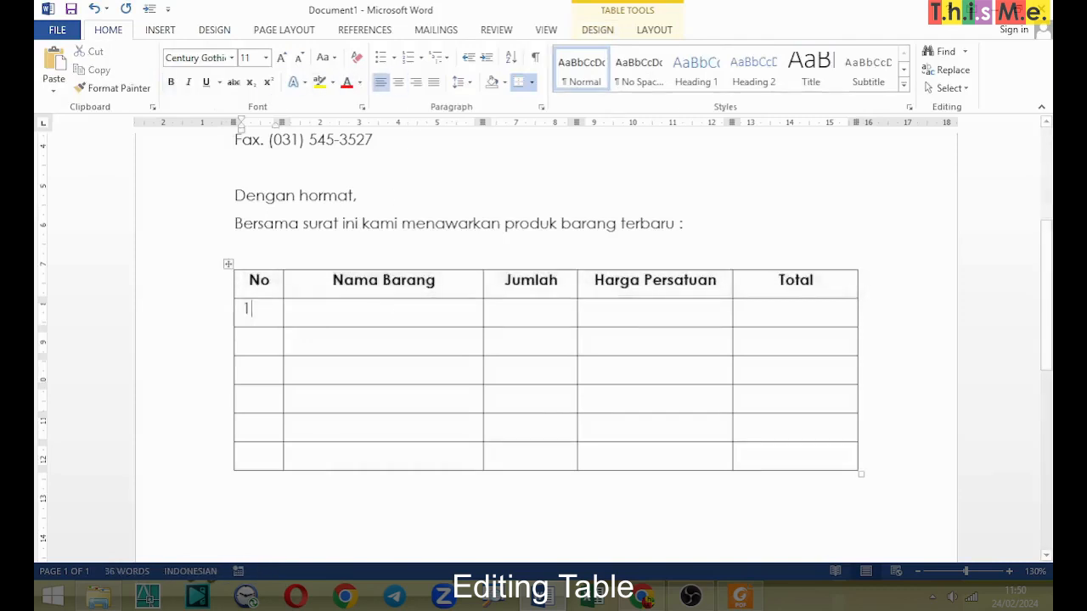
key(Down)
text(2)
key(Down)
text(3)
key(Down)
text(5)
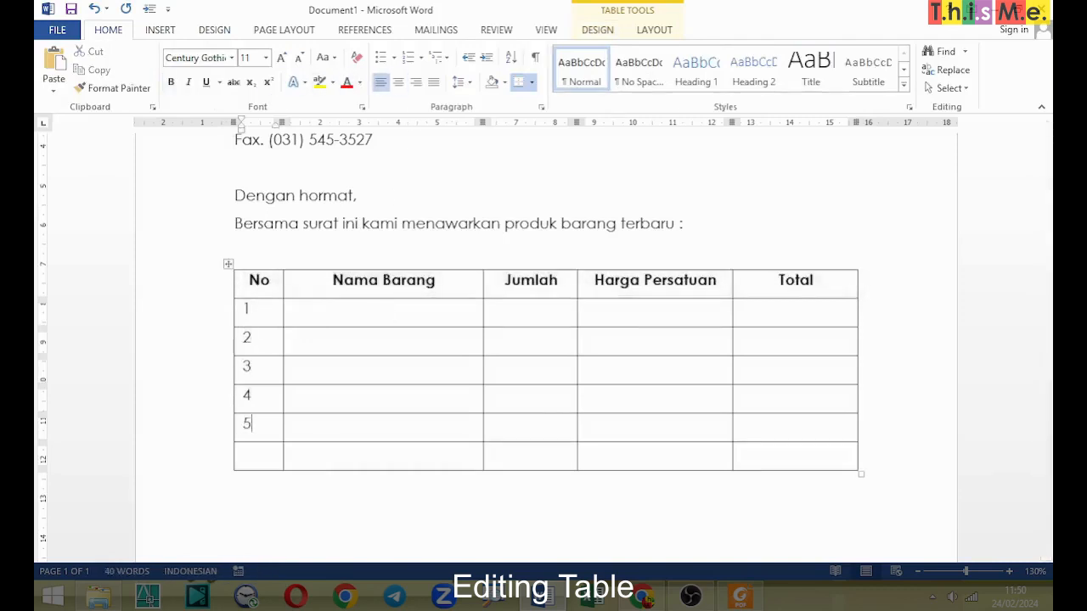
Step: Centre the row numbers 1 to 5 in the No column
key(shift+Down)
key(shift+Down)
key(shift+Down)
key(shift+Down)
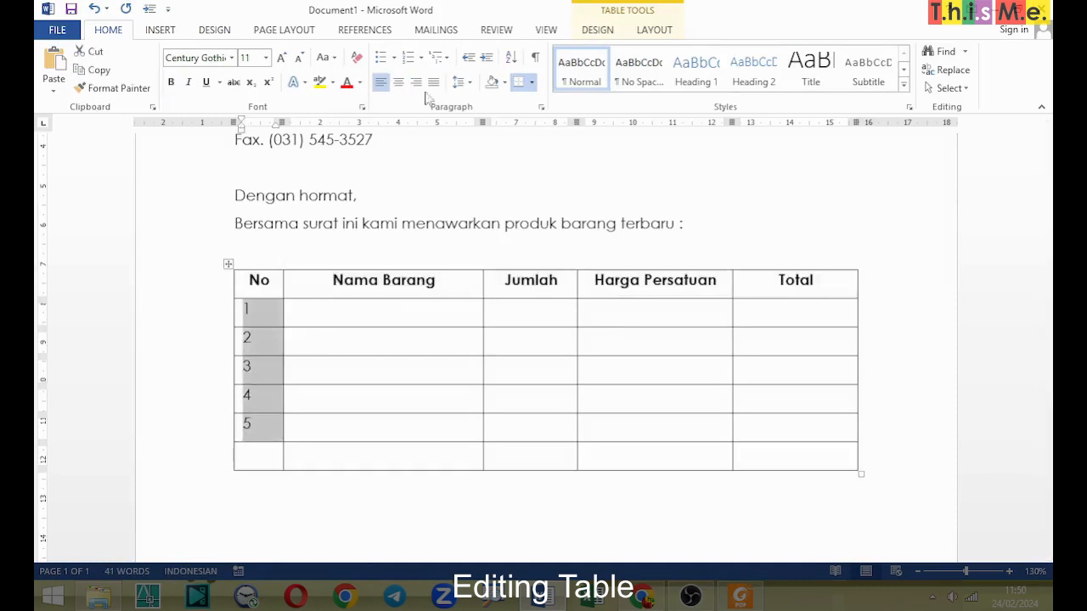
click(400, 83)
Step: Enter the first three item names under Nama Barang: Meja Komputer, PC Pentium IV and Mouse Pad
click(355, 321)
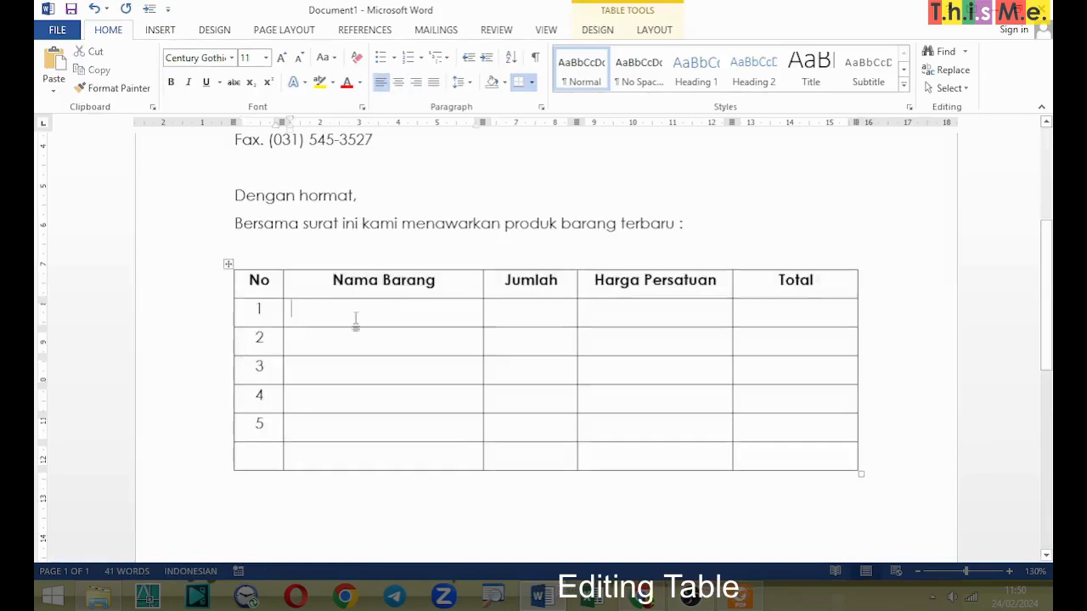
text(Meja Komputer)
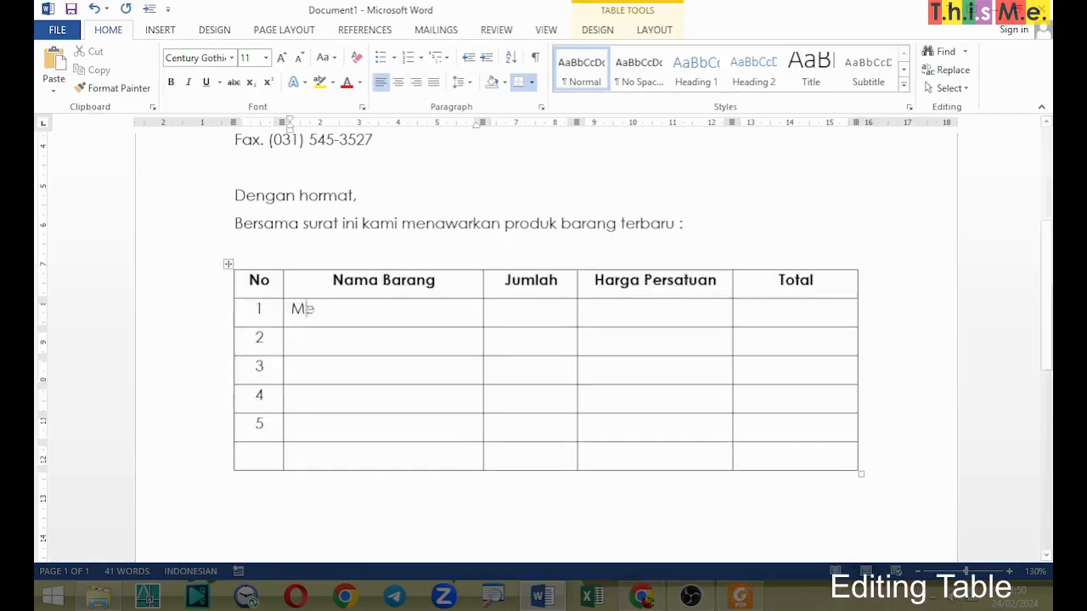
key(Down)
text(PC)
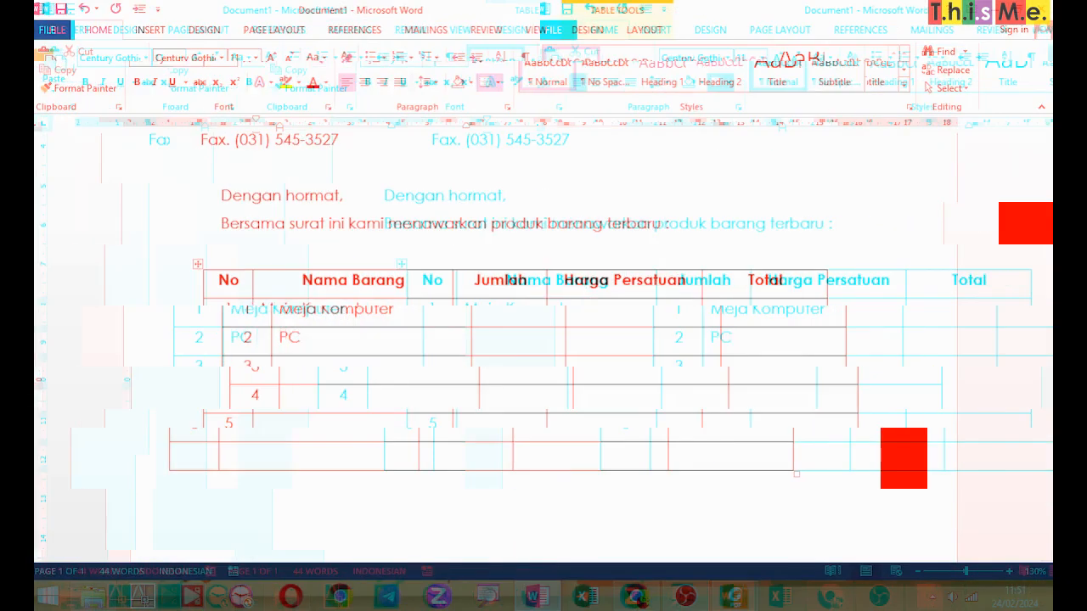
text( Pentium IV Mouse Pad)
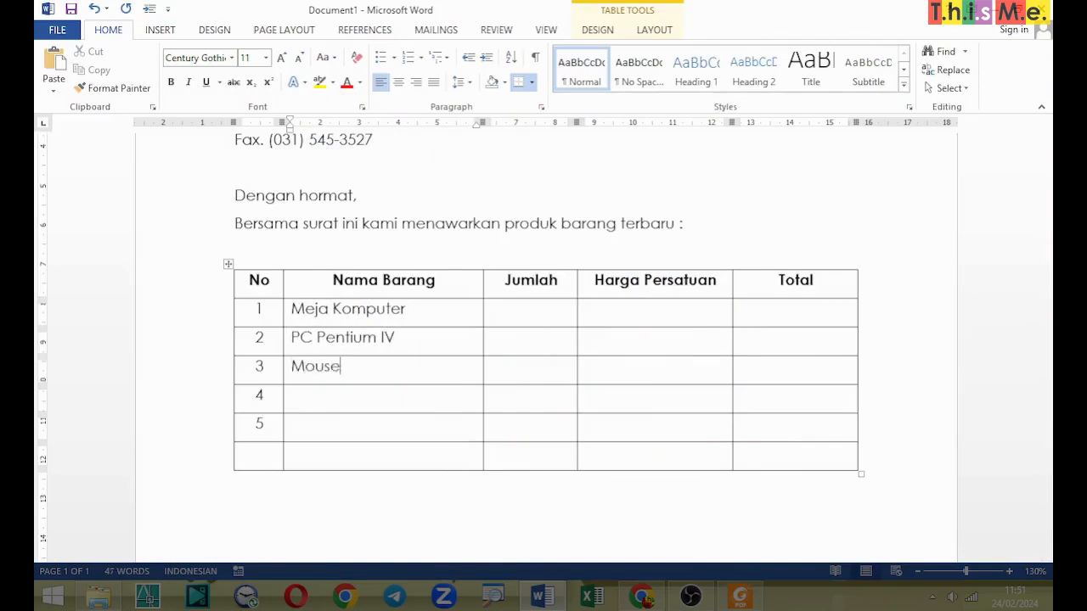
Step: Add Speaker Aktif and Printer Canon BJC-2100SP as items 4 and 5, and widen the Nama Barang column to fit each on one line
key(Down)
text(Speaker Aktif)
key(Down)
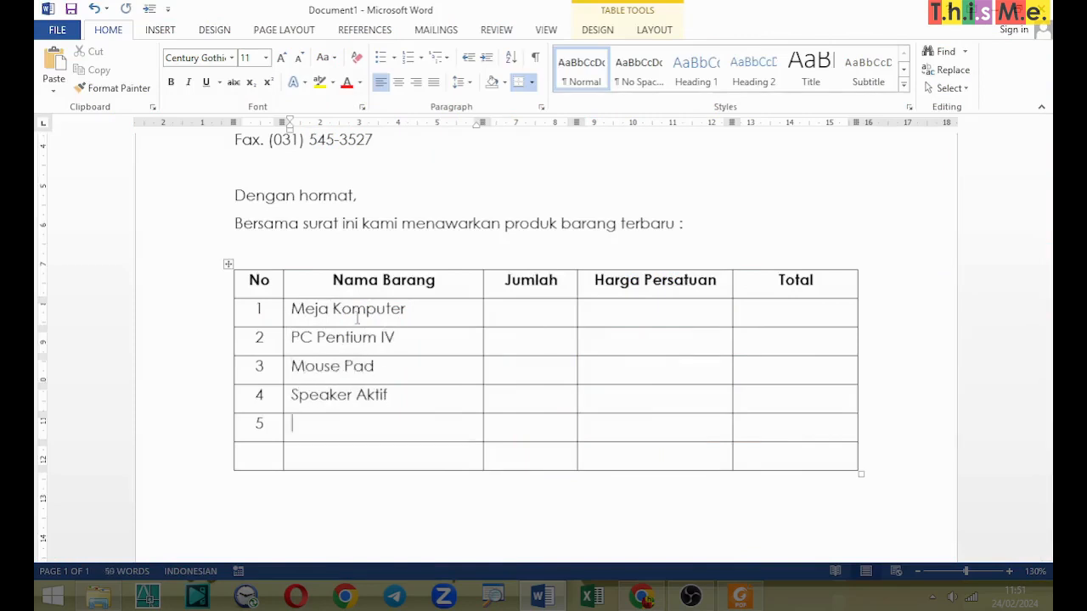
text(Printer Canon B)
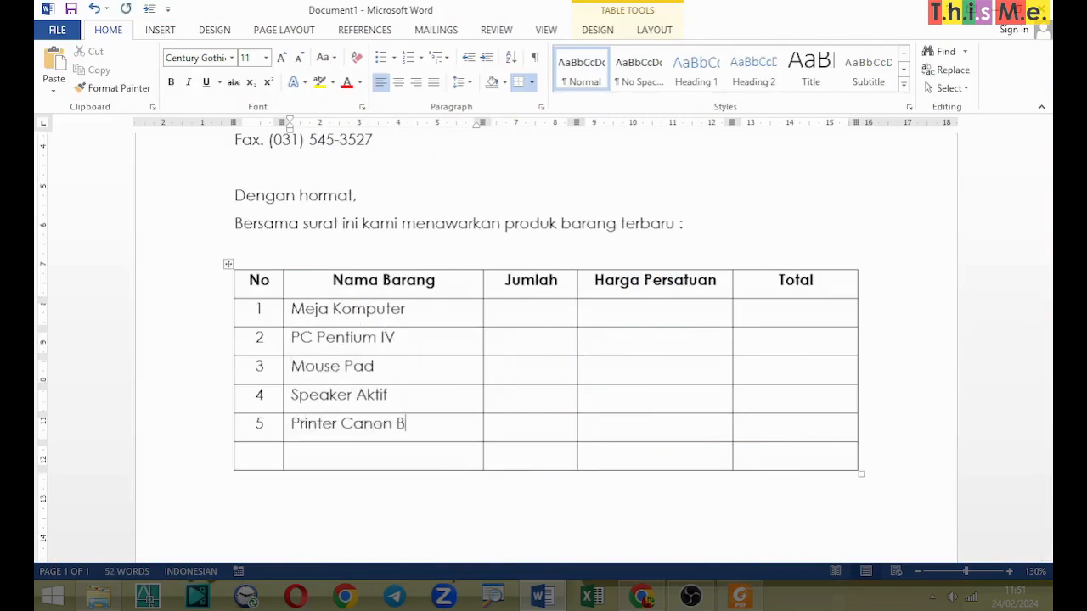
text(JC-2100SP)
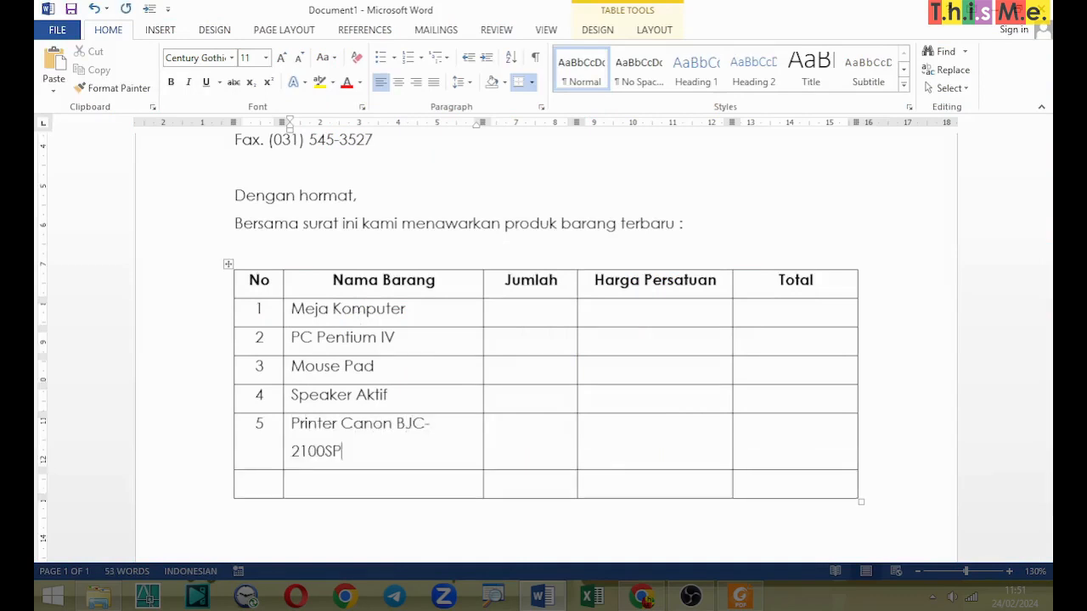
drag(483, 286, 493, 286)
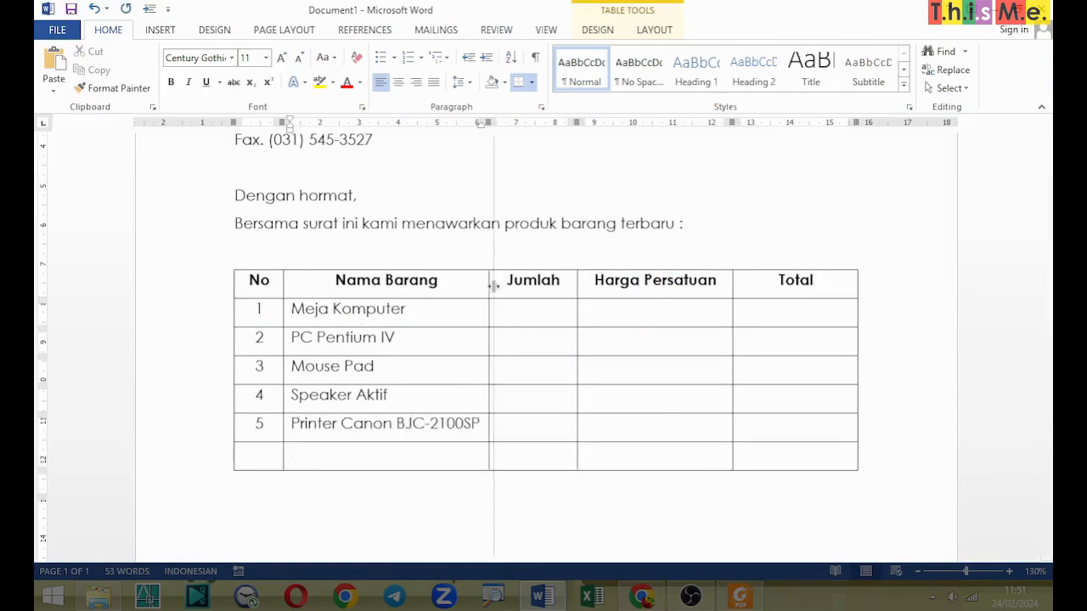
Step: Enter the quantities 5, 2, 2, 4 and 5 for items 1 to 5 in the Jumlah column
click(544, 310)
text(5)
key(Down)
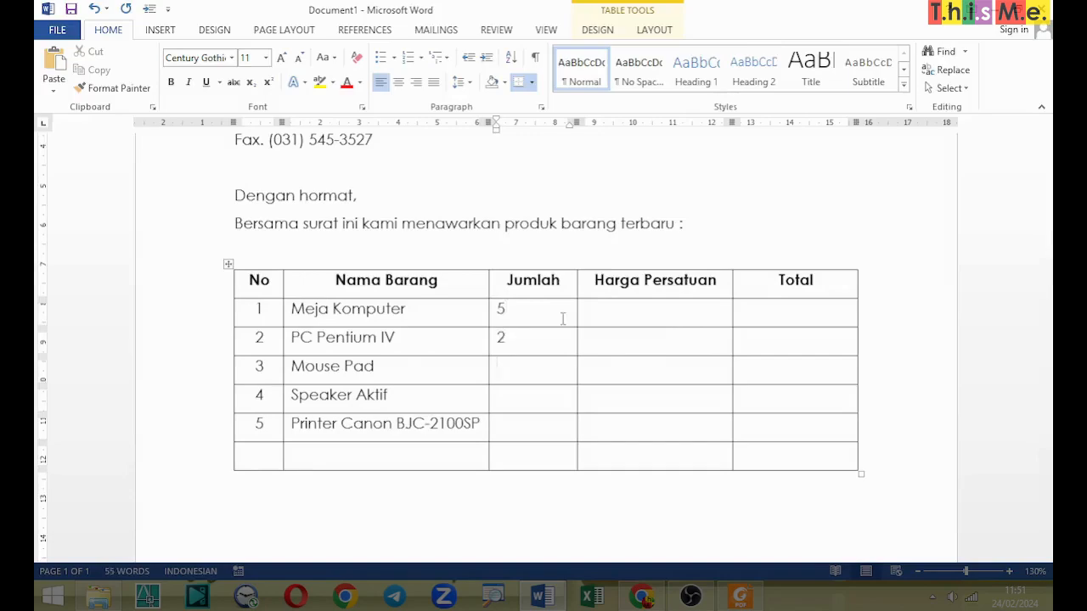
text(2)
text(5)
Step: Centre the five quantities in the Jumlah column
key(Up)
key(Up)
key(Up)
key(Up)
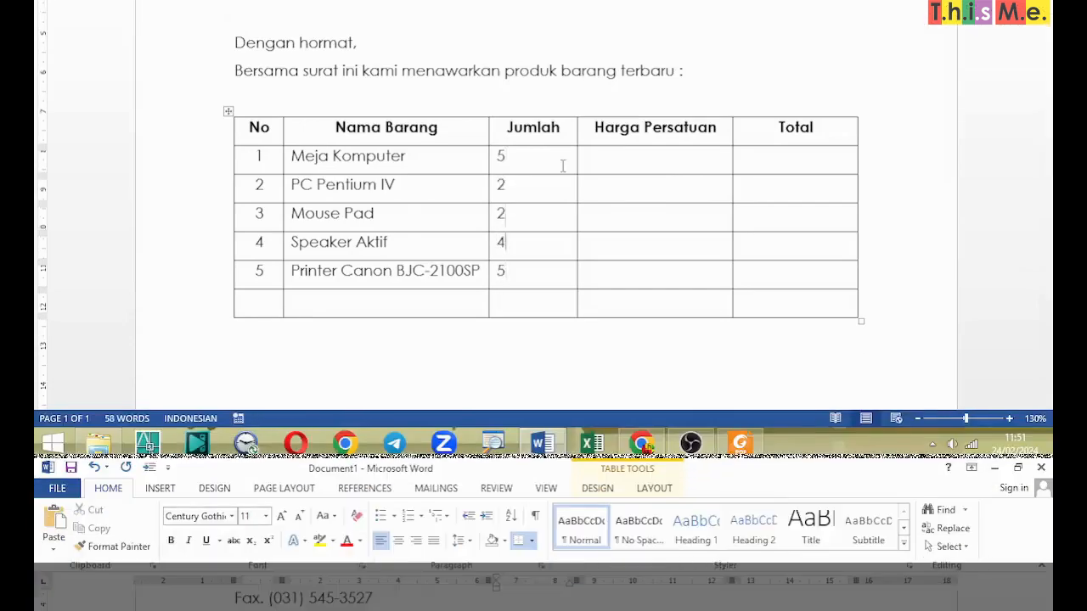
key(shift+Down)
key(shift+Down)
key(shift+Down)
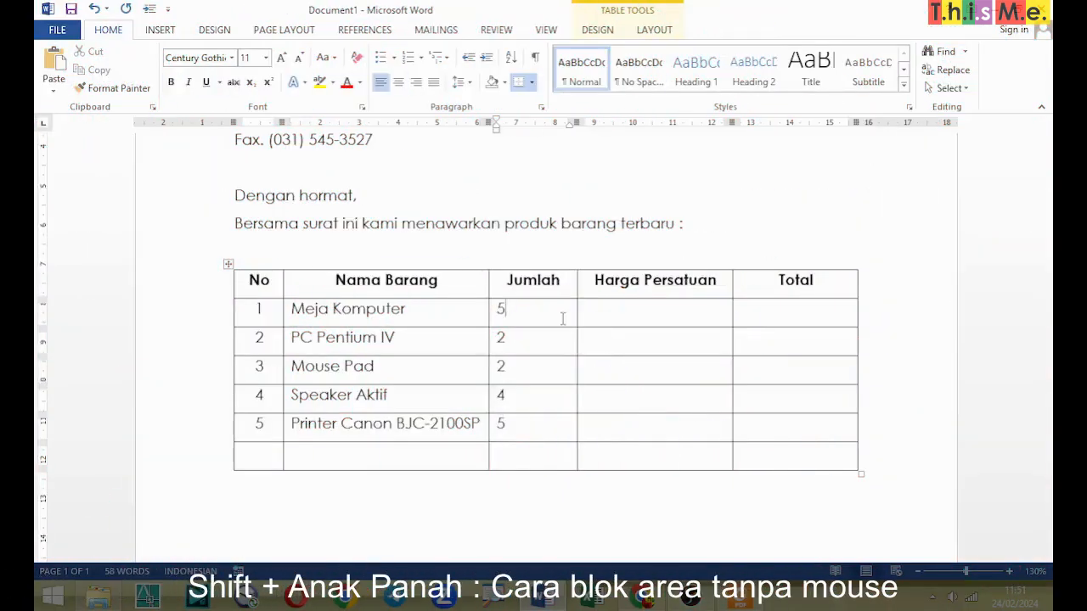
key(shift+Right)
key(shift+Down)
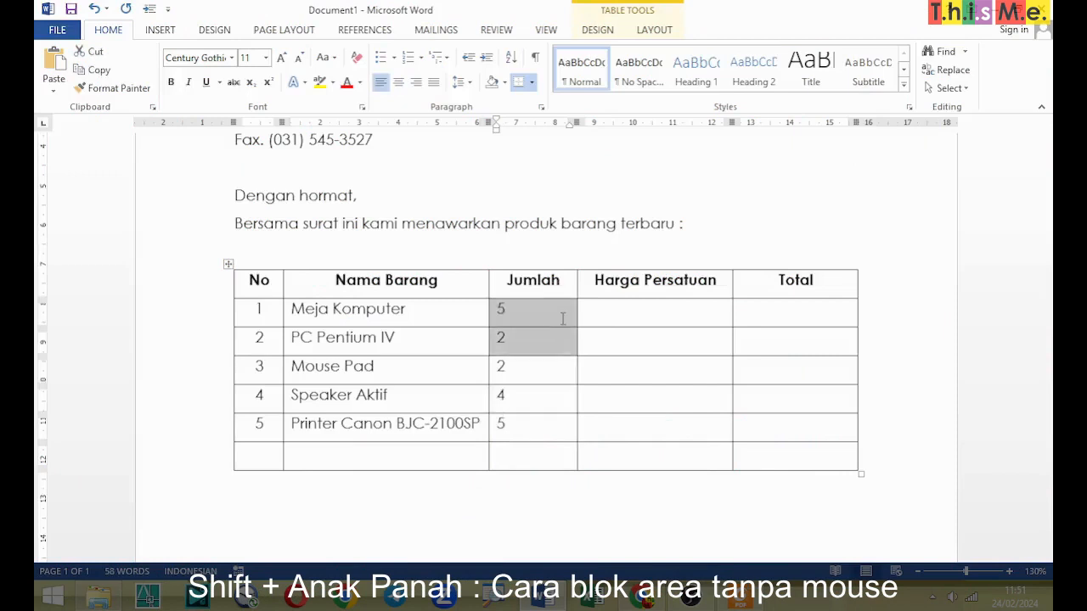
key(shift+Right)
key(shift+Down)
key(shift+Left)
key(shift+Down)
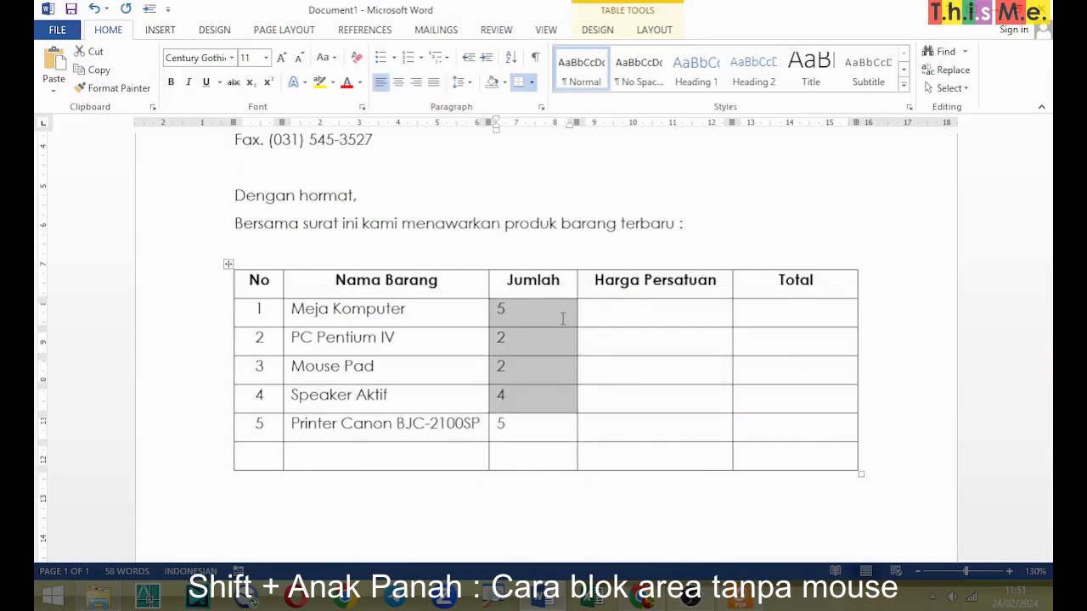
key(shift+Down)
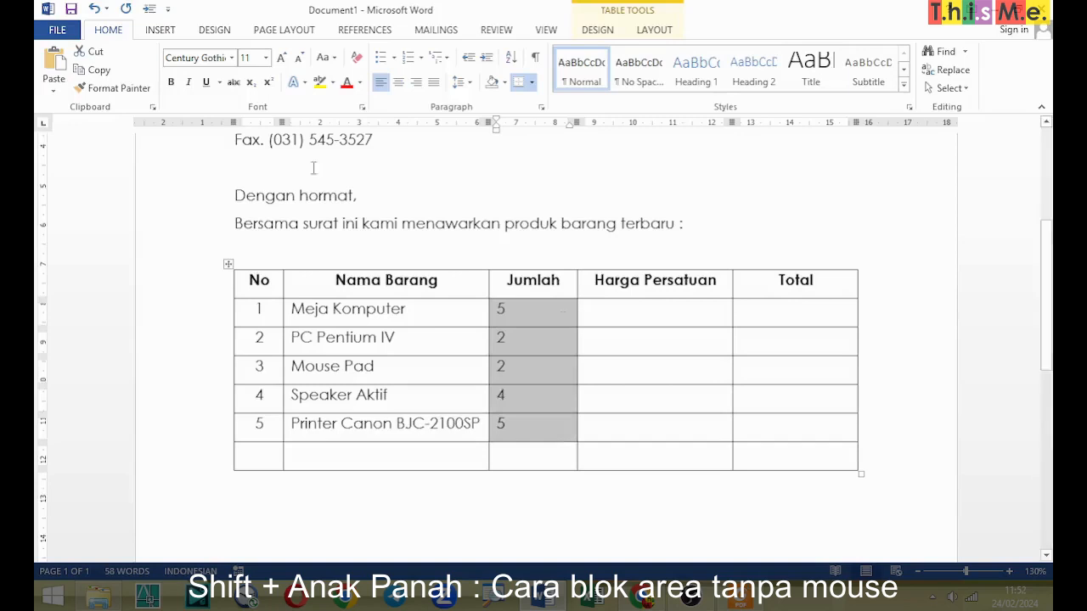
click(398, 82)
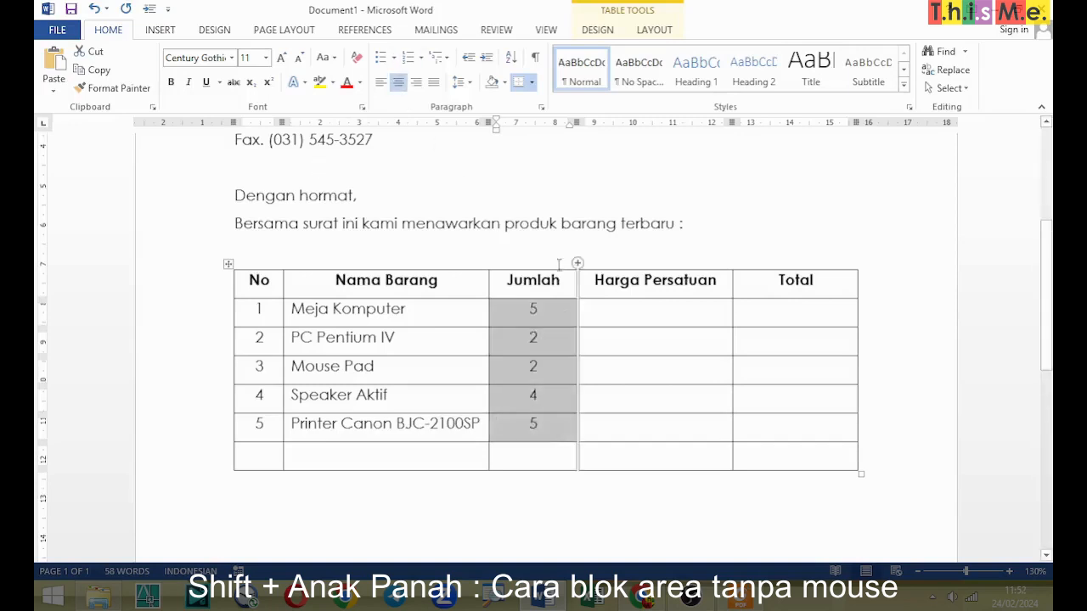
Step: Enter 150.000 as the Meja Komputer unit price in the Harga Persatuan column, keeping the cell to a single line
click(637, 312)
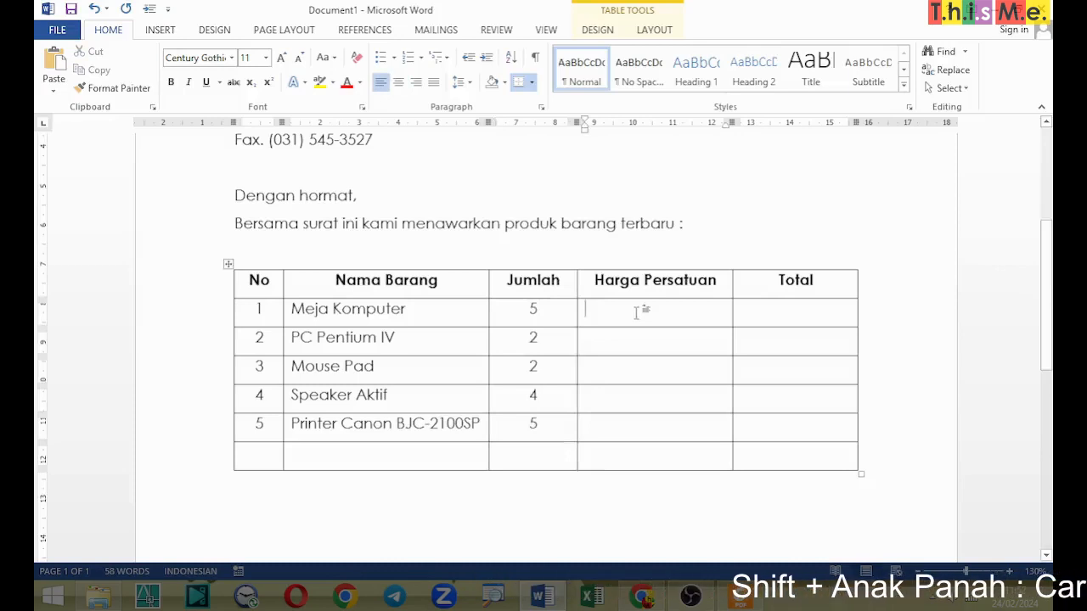
text(150.)
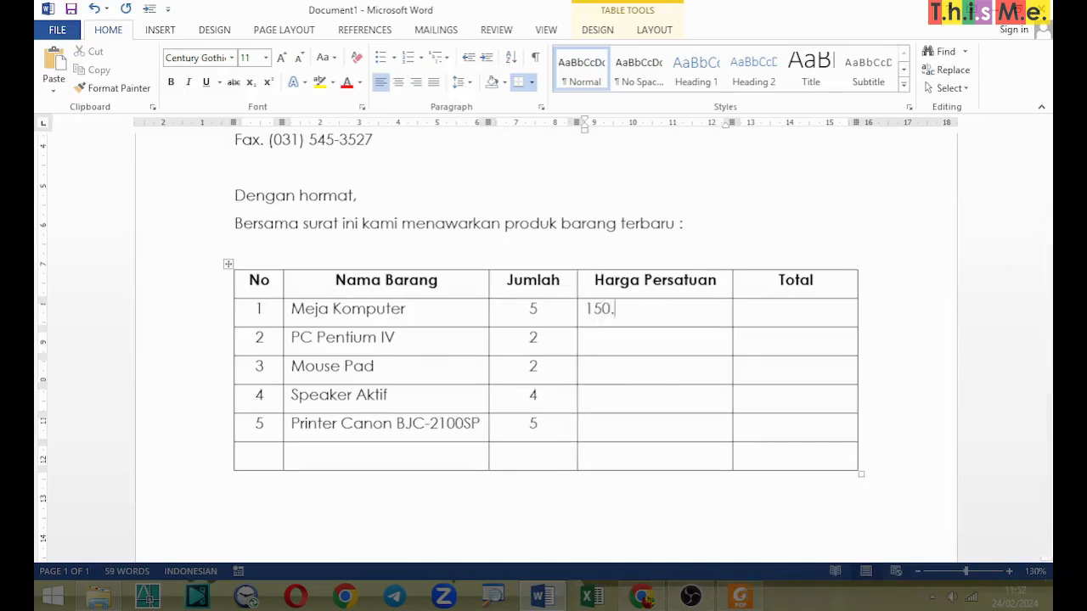
text(000)
key(Return)
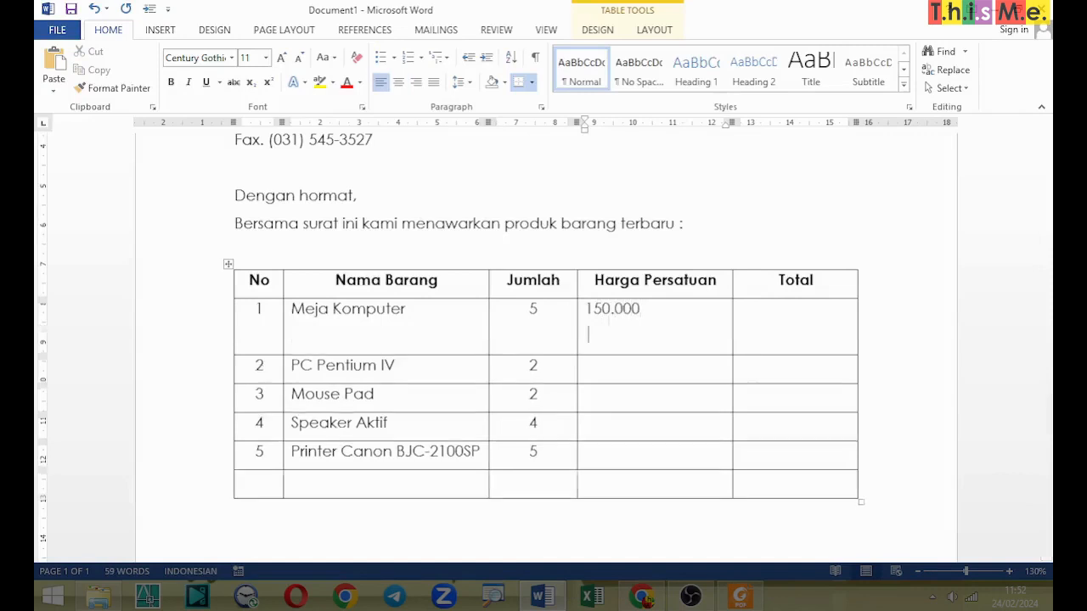
key(BackSpace)
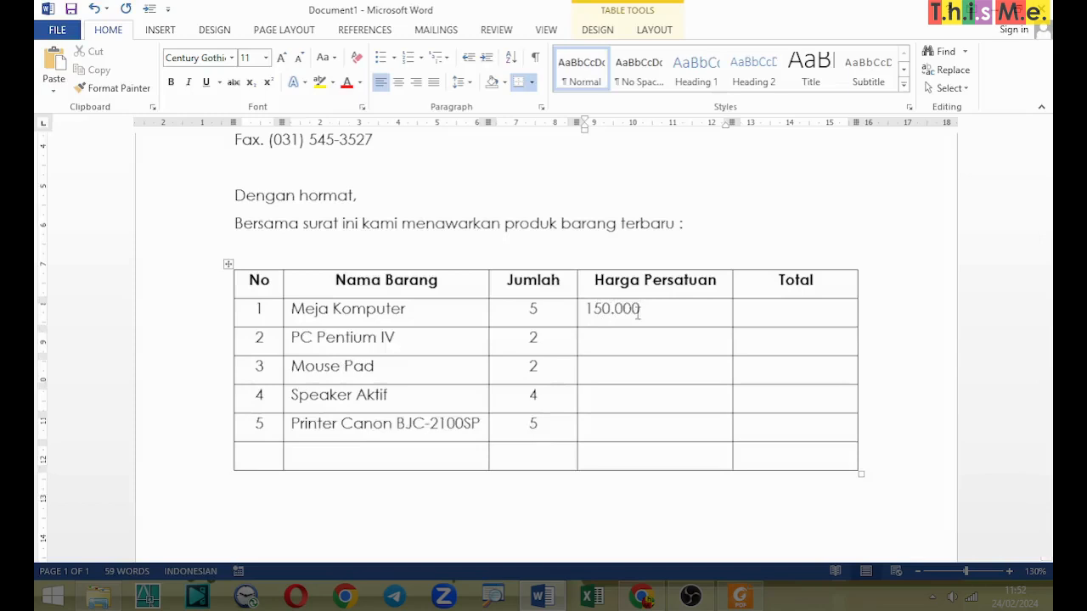
key(Return)
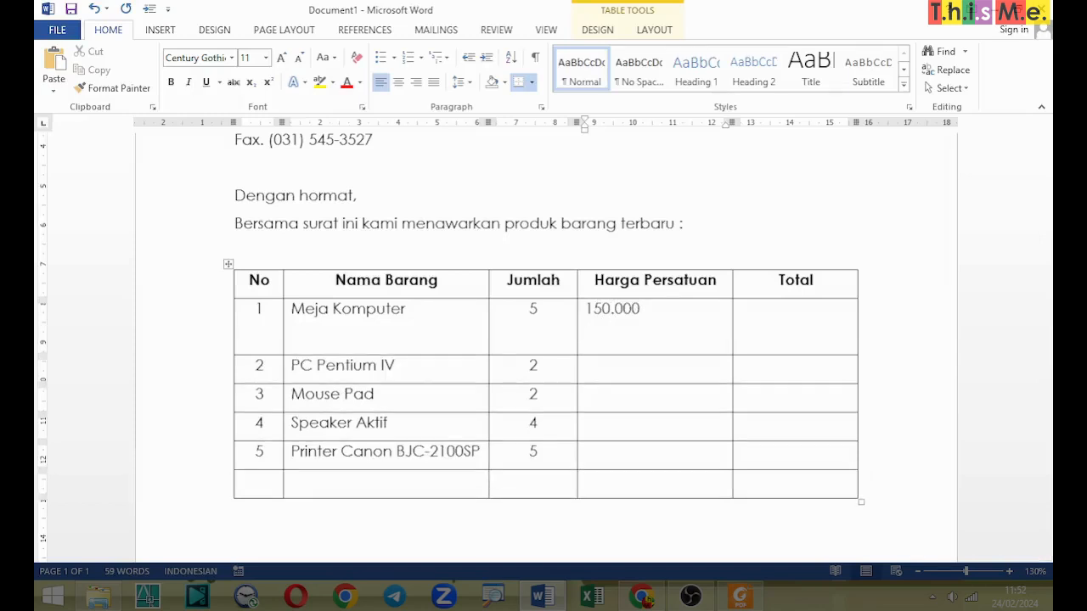
key(BackSpace)
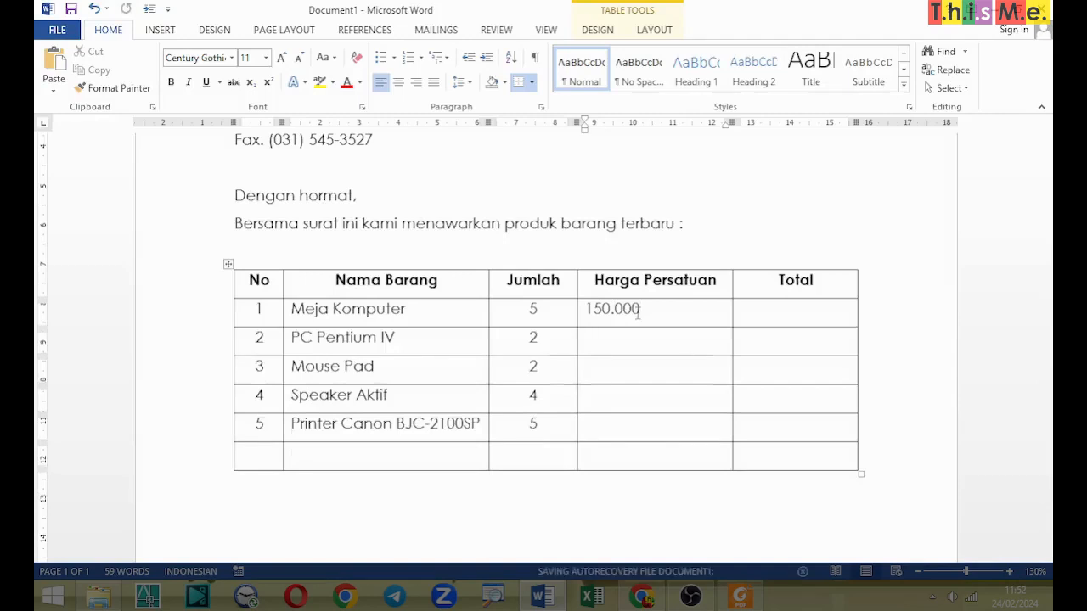
Step: Enter the unit prices 4.500.000, 10.000, 350.000 and 560.000 for items 2 to 5 in the Harga Persatuan column
text(4.500.)
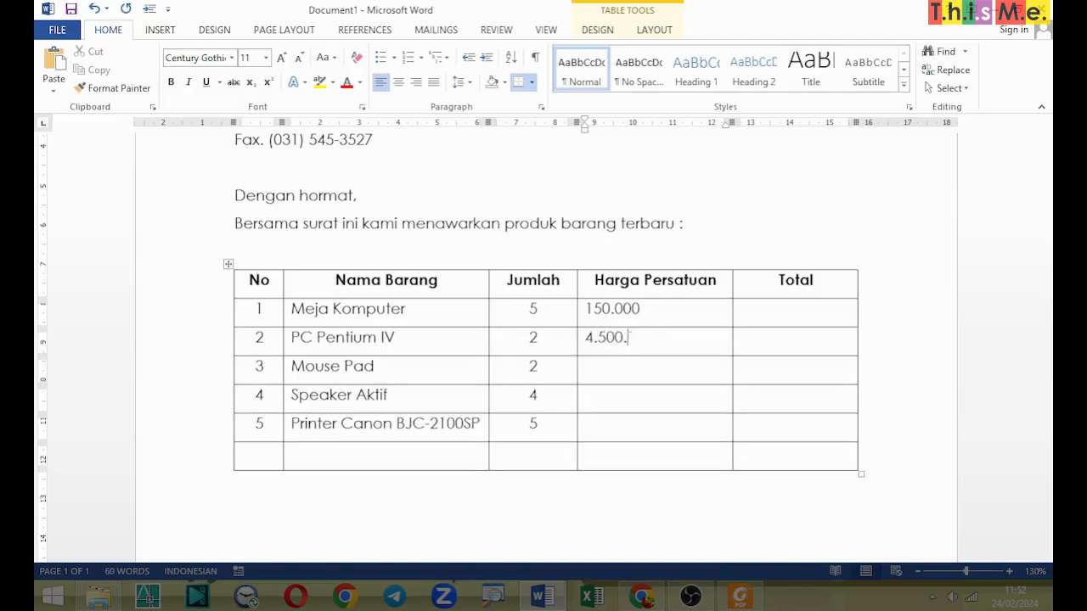
text(000)
text(10)
text(.000)
key(Down)
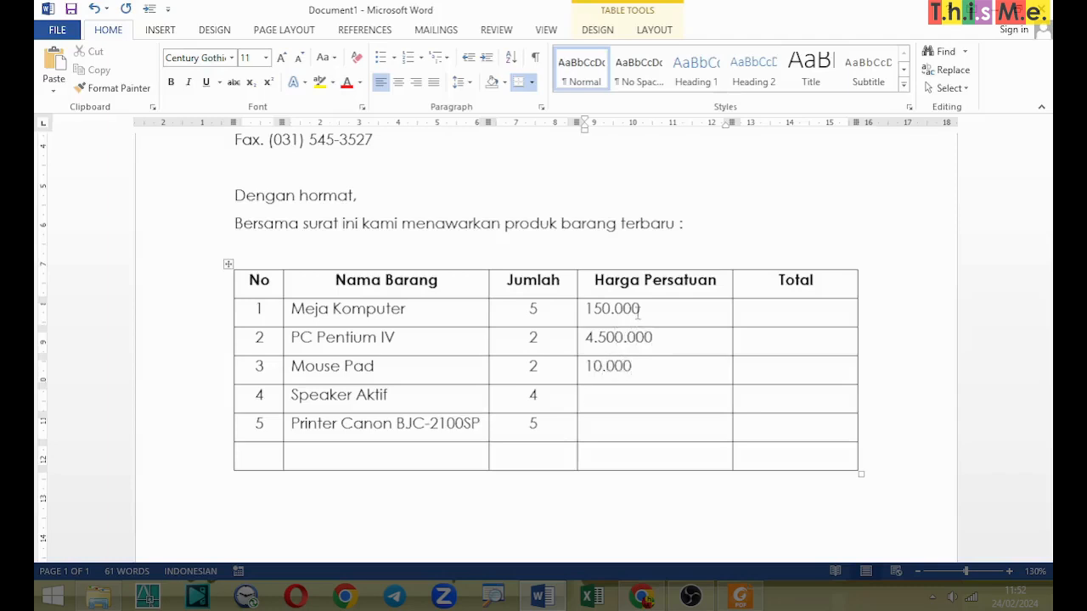
text(35)
text(0.000)
text(56)
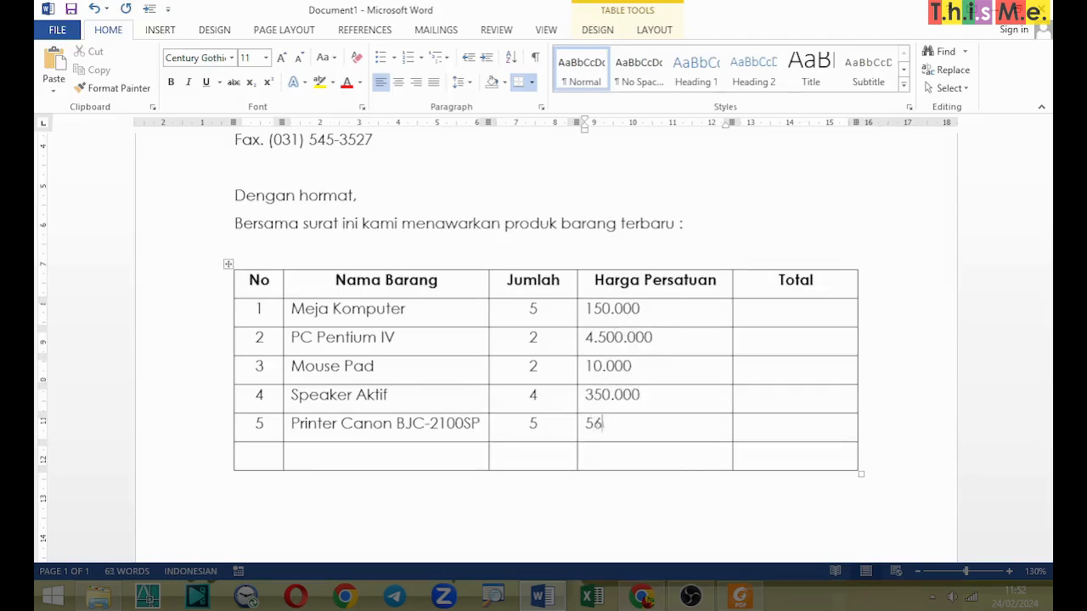
text(0.000)
Step: Right-align the five unit prices in the Harga Persatuan column
key(Up)
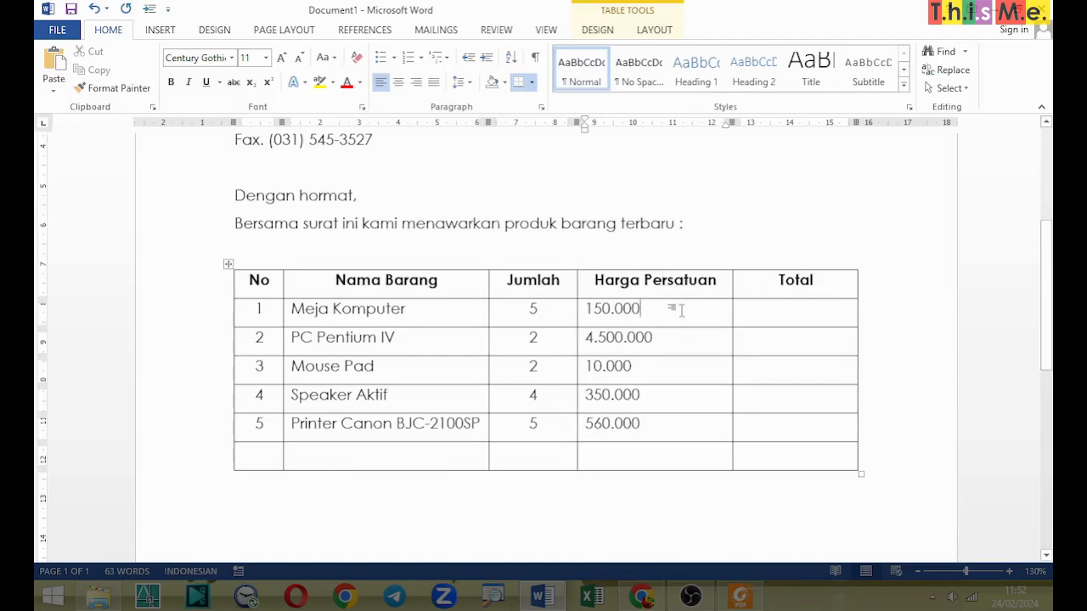
key(shift+Down)
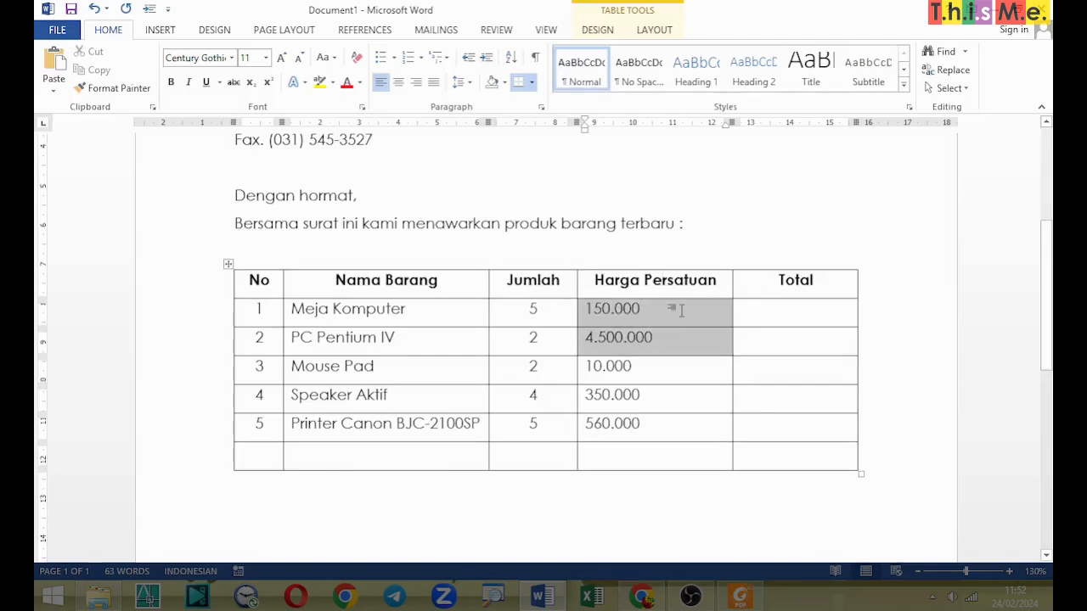
key(shift+Down)
key(shift+Down)
key(shift+Down)
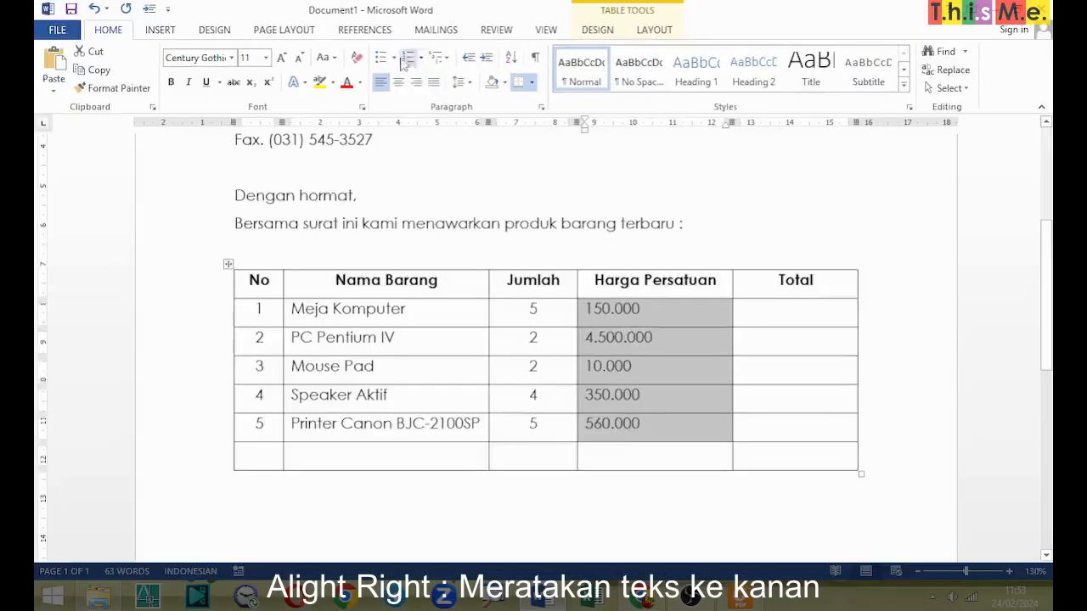
click(416, 82)
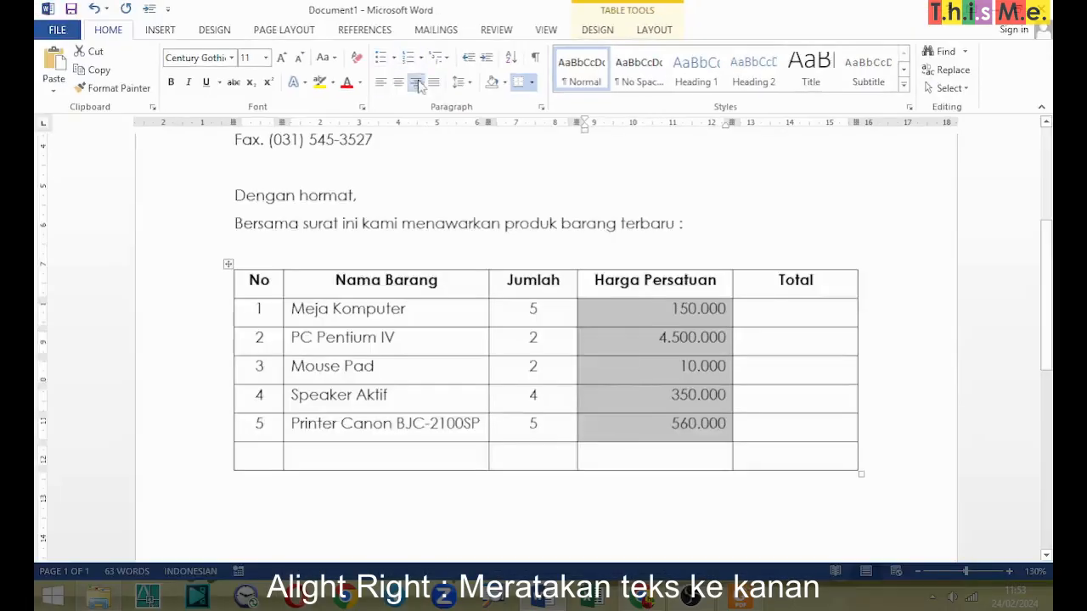
Step: Enter the totals 750.000 for Meja Komputer and 9.000.000 for PC Pentium IV in the Total column
click(779, 316)
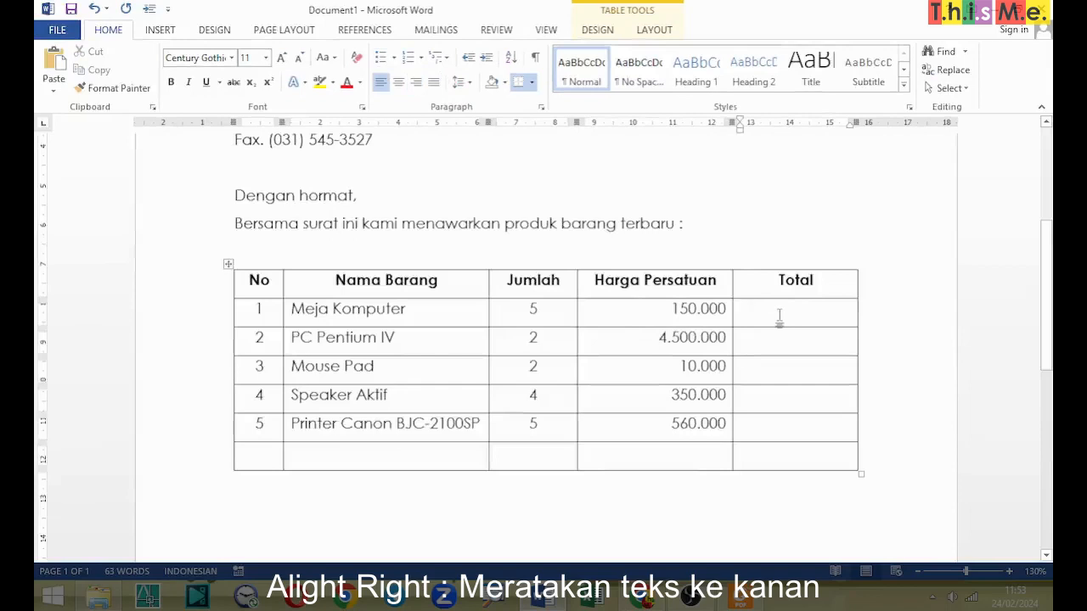
text(750)
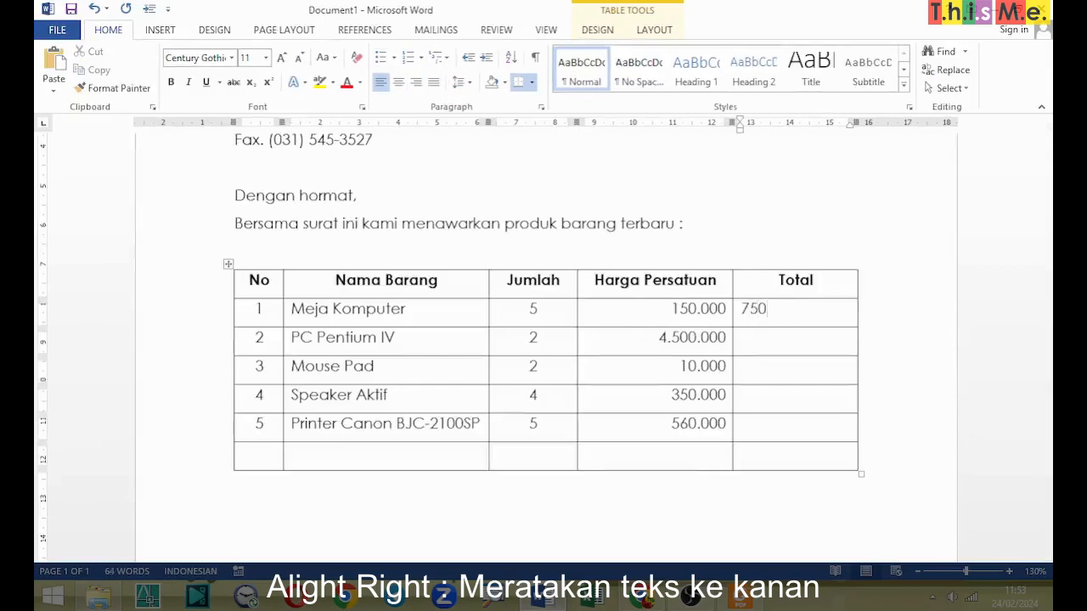
text(.000)
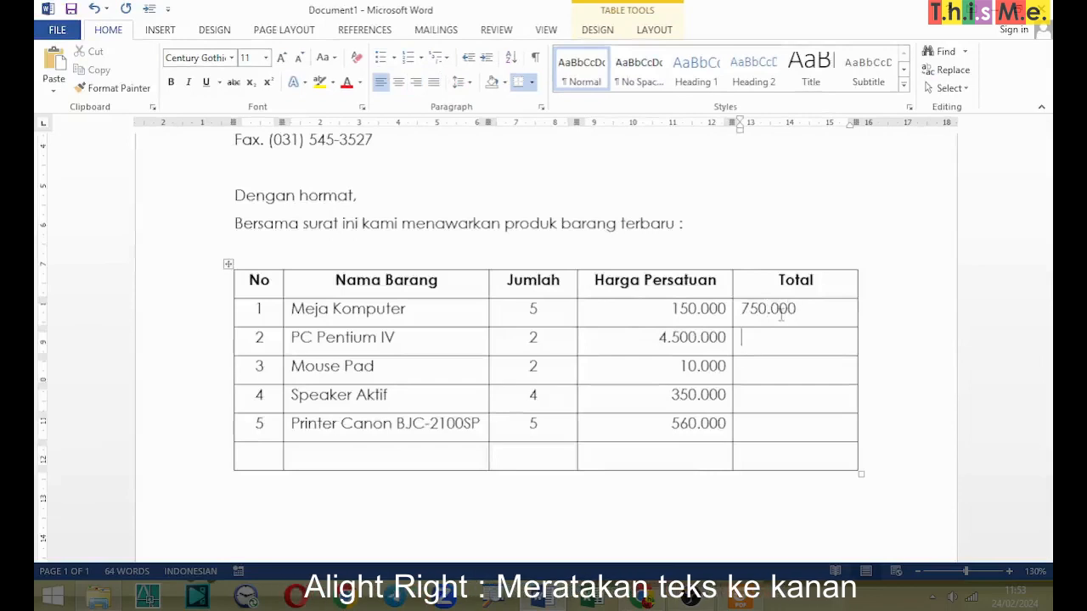
click(752, 337)
text(9.)
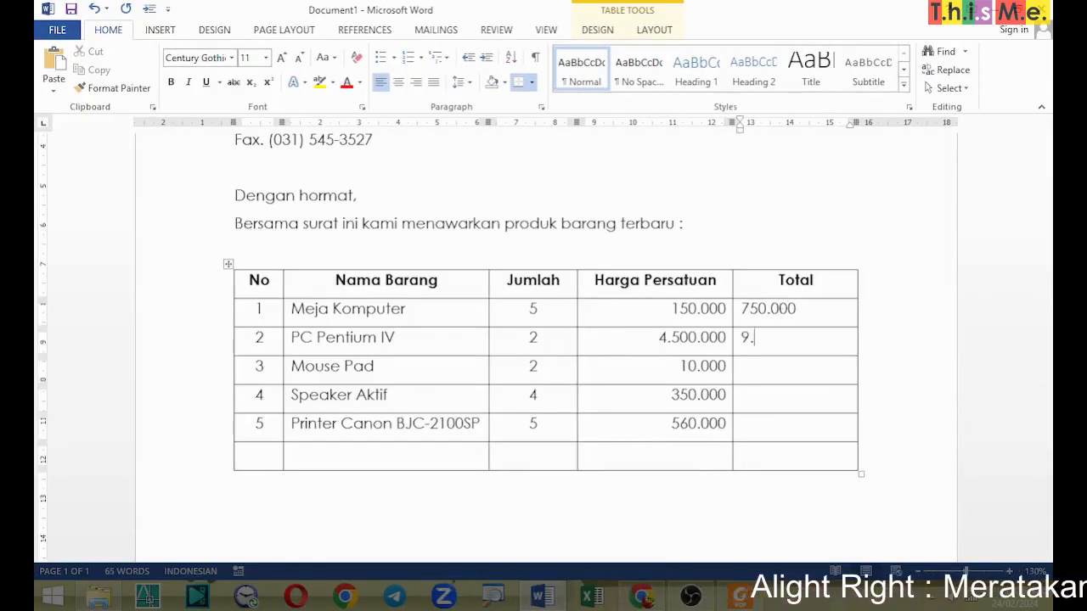
text(000.0)
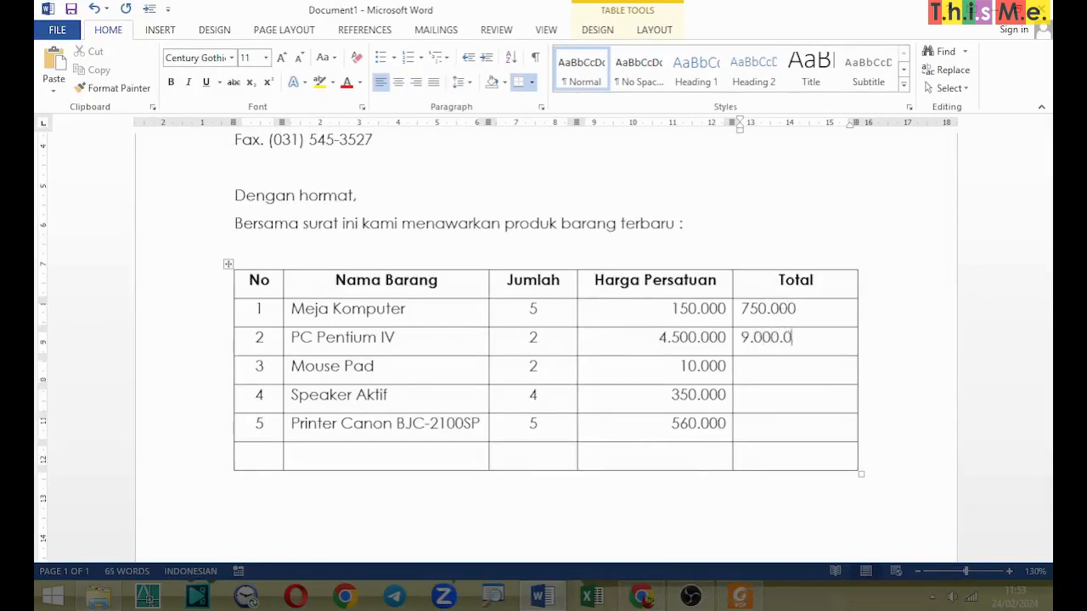
text(00)
Step: Enter the totals 20.000, 1.400.000 and 2.800.000 for items 3 to 5, and the grand total 13.970.000 in the last row
key(Down)
text(20.00)
key(Down)
text(1.400.0)
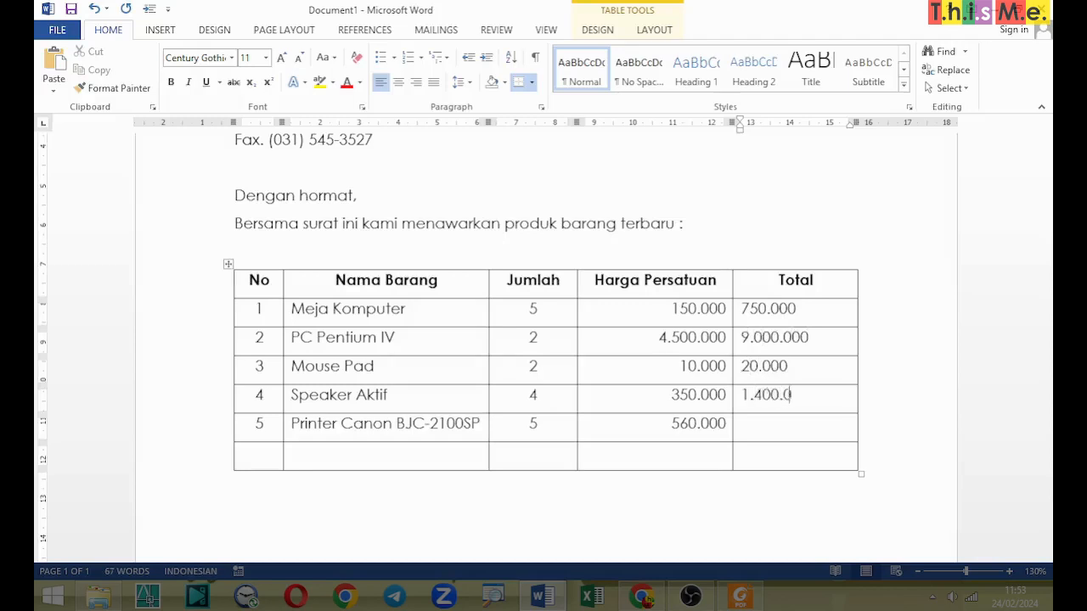
text(00)
key(Down)
text(2.800.000)
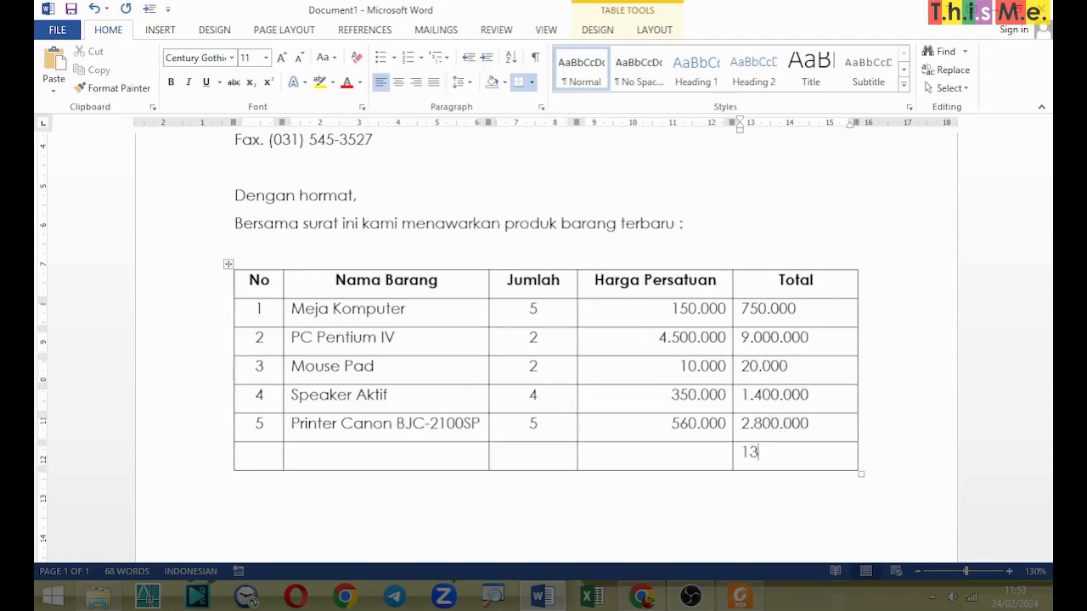
text(13.97)
Step: Right-align all amounts in the Total column, including the grand total
key(Up)
key(Up)
key(shift+Down)
key(shift+Down)
key(shift+Down)
key(shift+Down)
key(shift+Down)
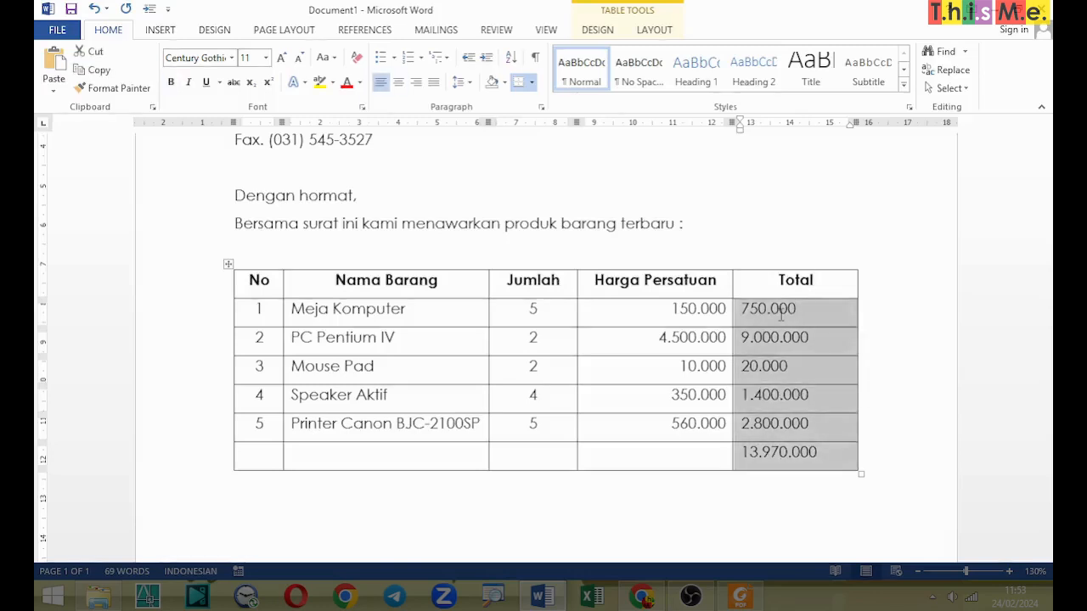
click(416, 83)
click(717, 380)
Step: Check the last table row in the sample PDF and merge the four empty cells before the grand total in the Word table
key(alt+Tab)
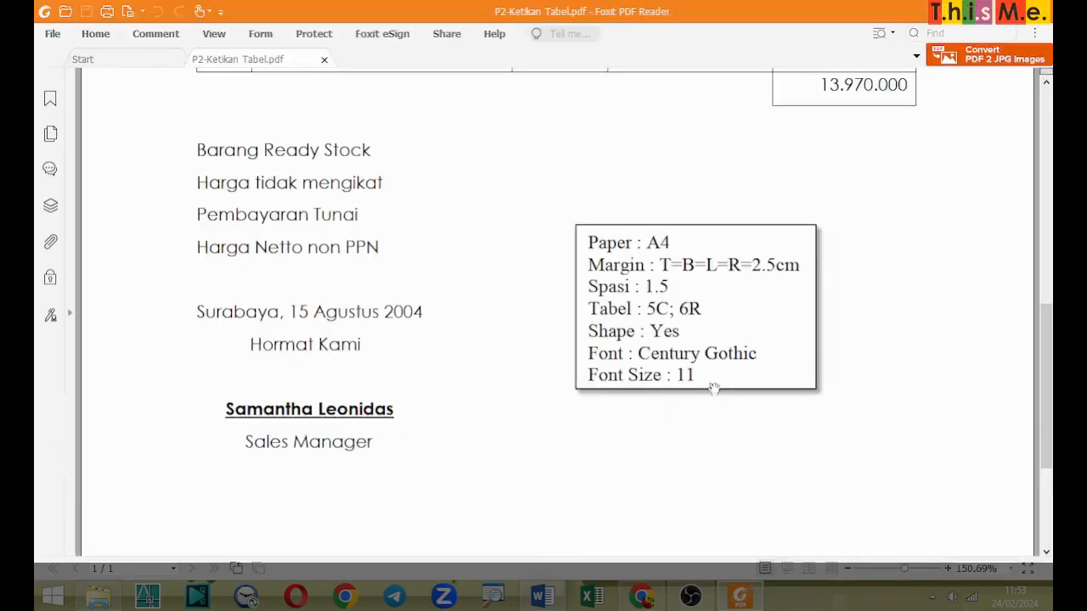
scroll(578, 382, up, 4)
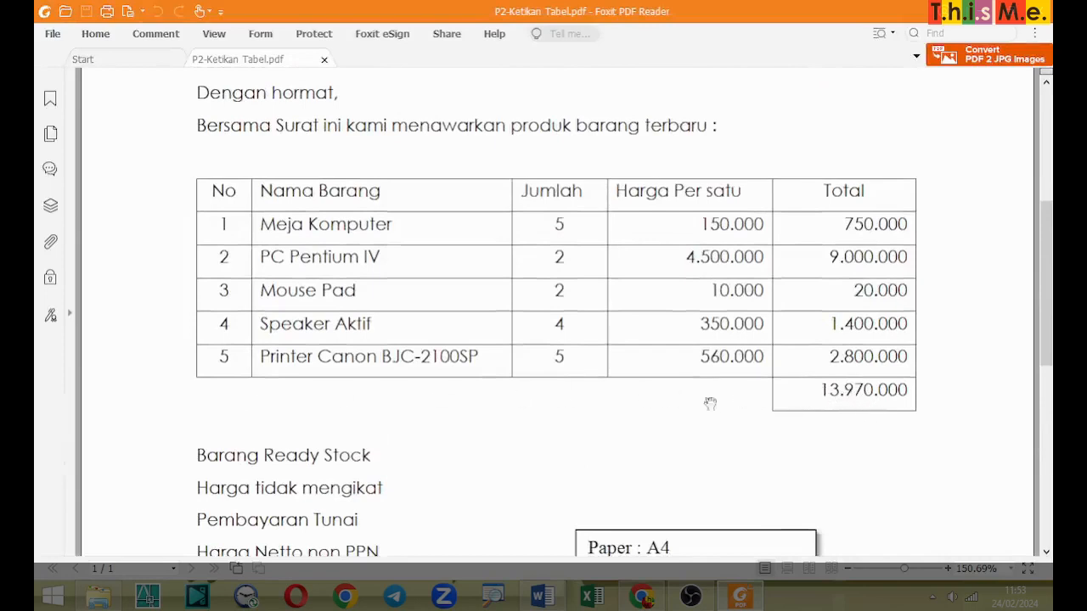
key(alt+Tab)
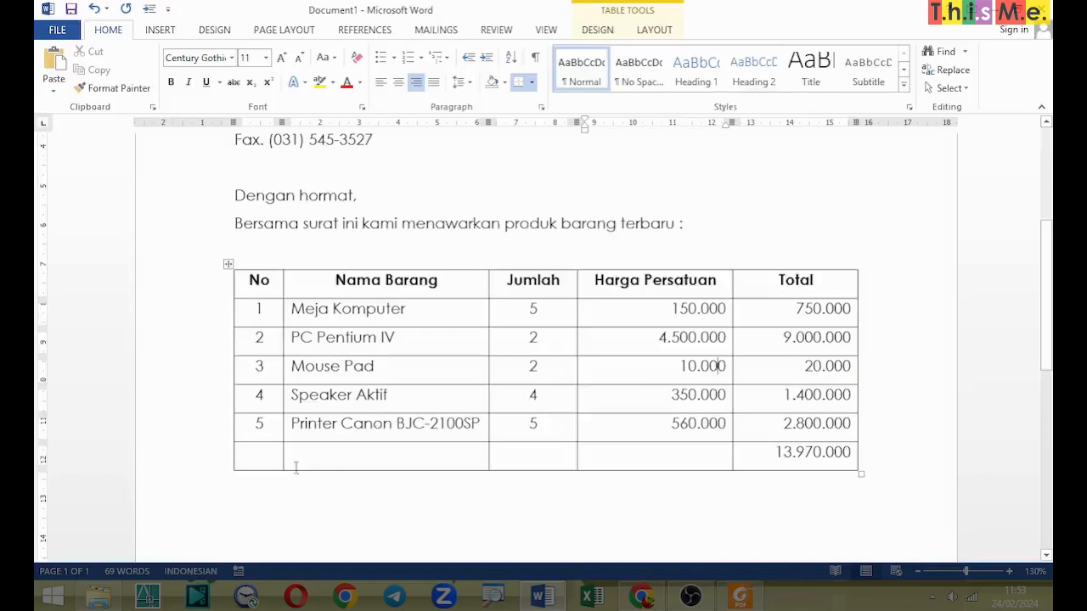
drag(270, 458, 305, 459)
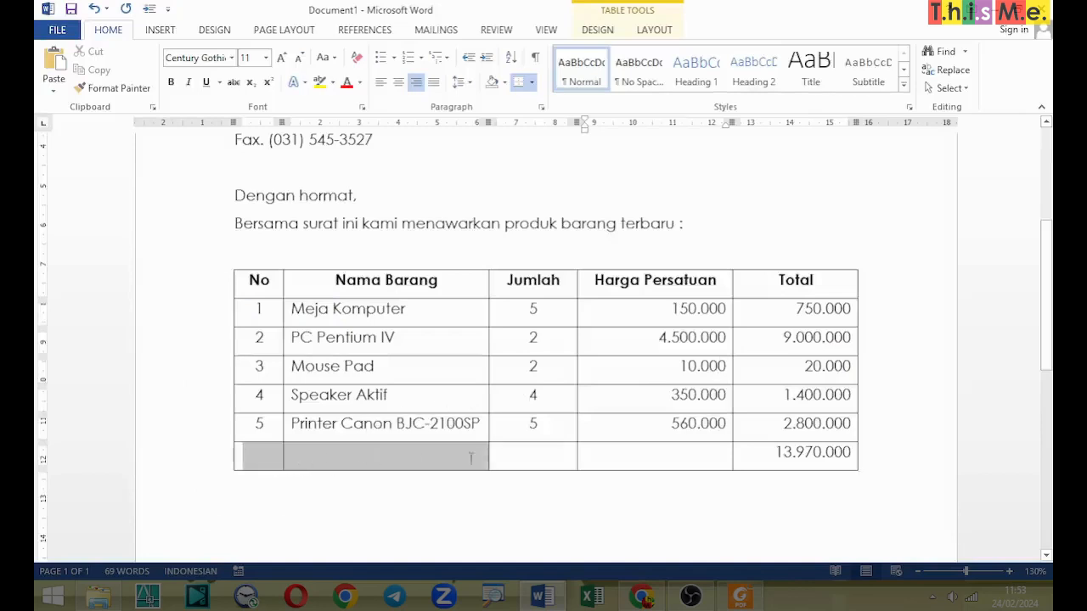
drag(470, 458, 638, 456)
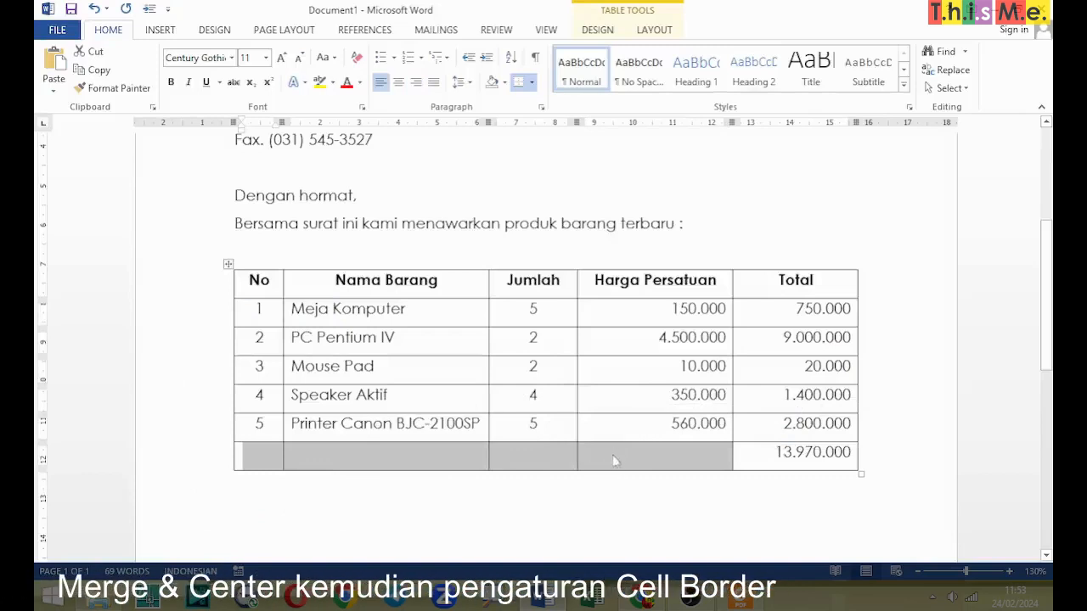
right_click(618, 466)
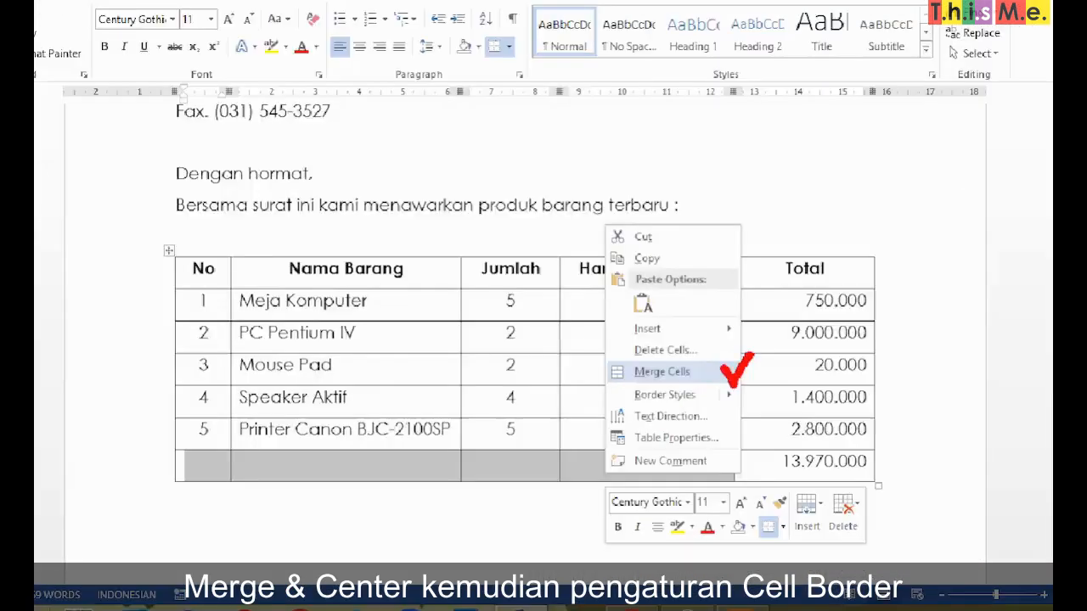
click(626, 371)
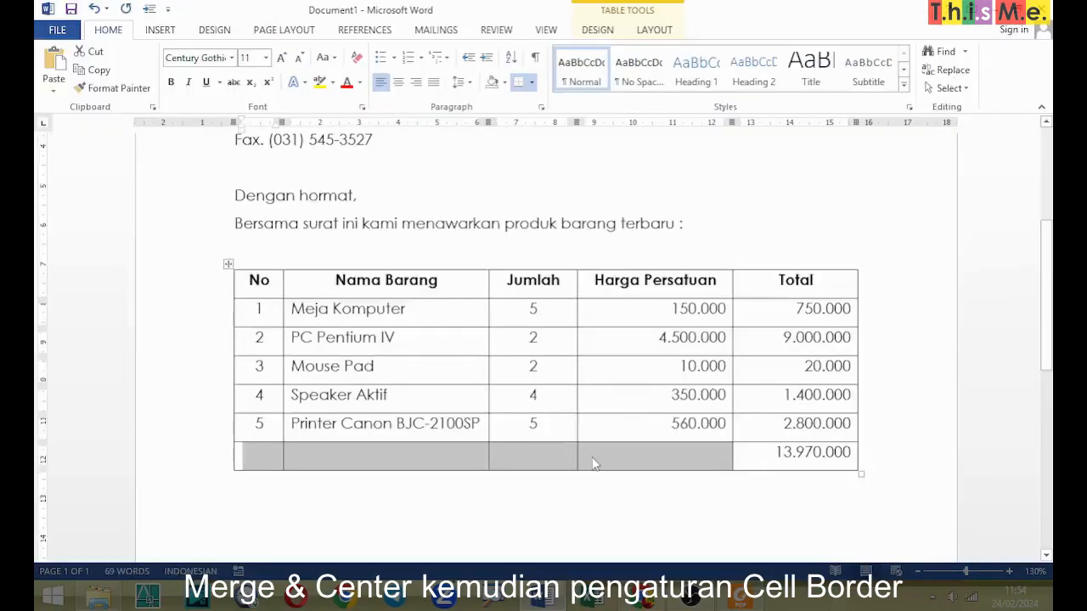
right_click(592, 462)
click(633, 370)
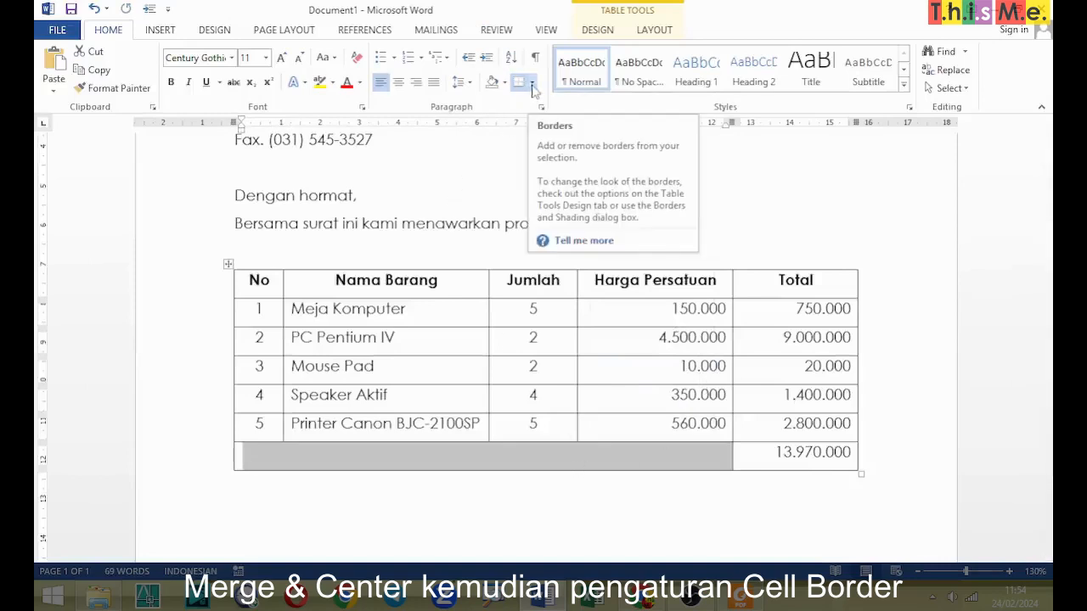
Step: Remove all borders from the merged empty cell in the last row with No Border
click(532, 85)
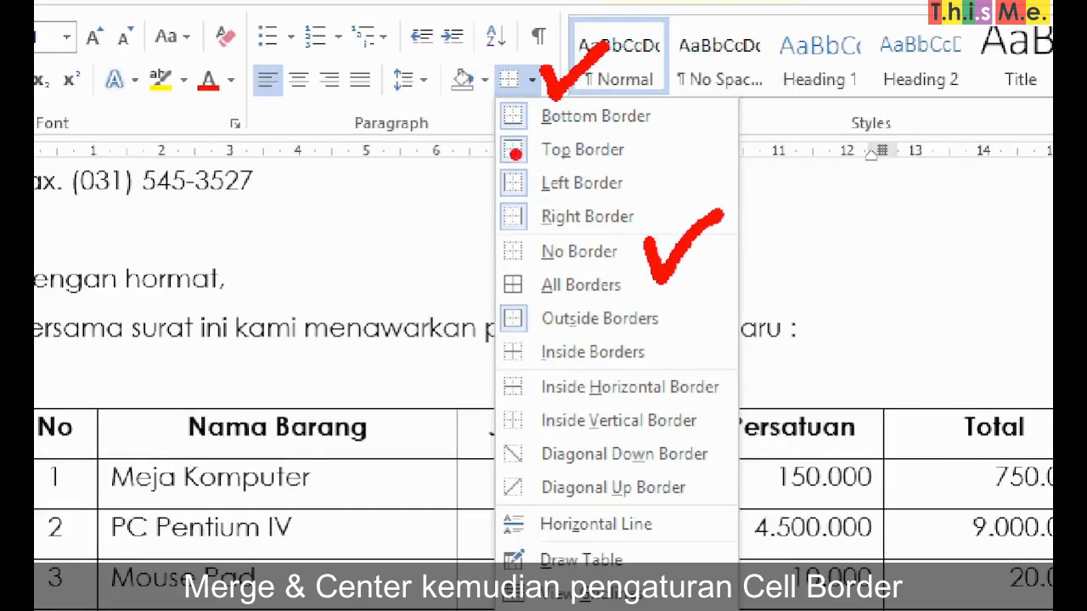
key(Escape)
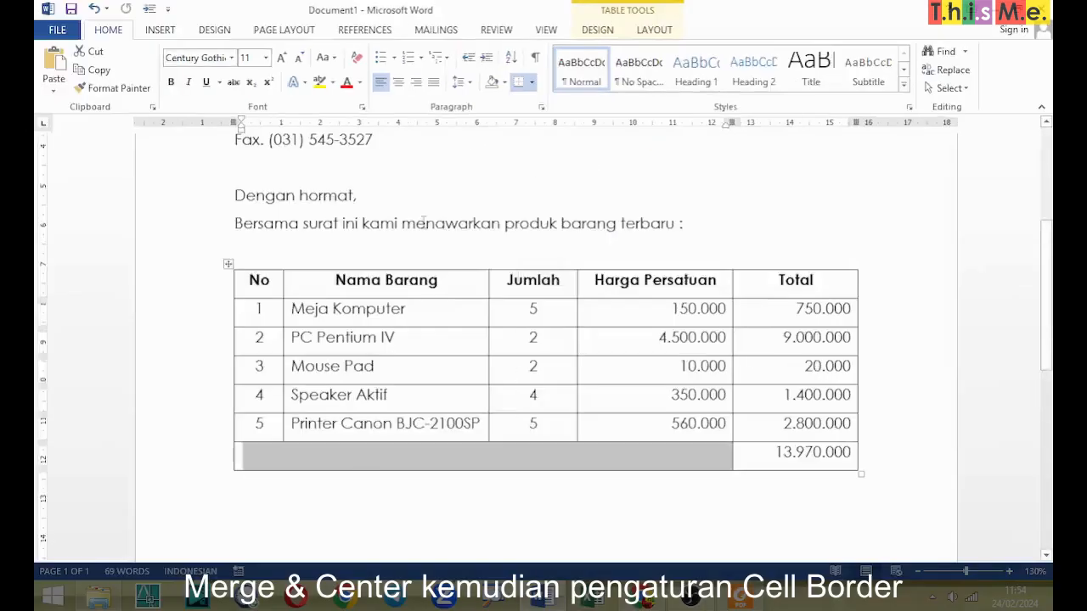
click(531, 81)
click(565, 180)
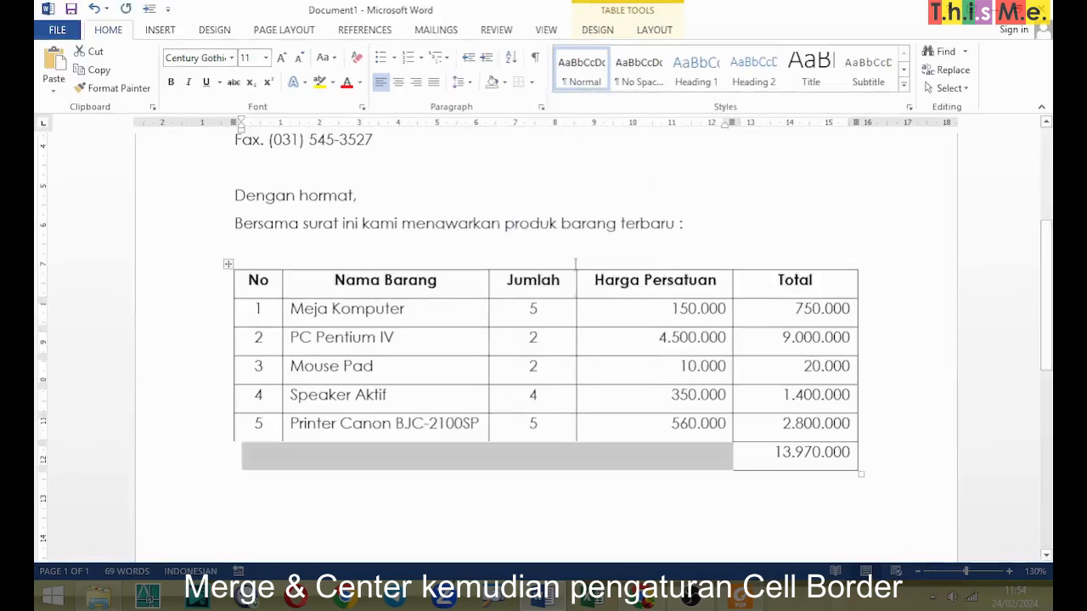
click(518, 513)
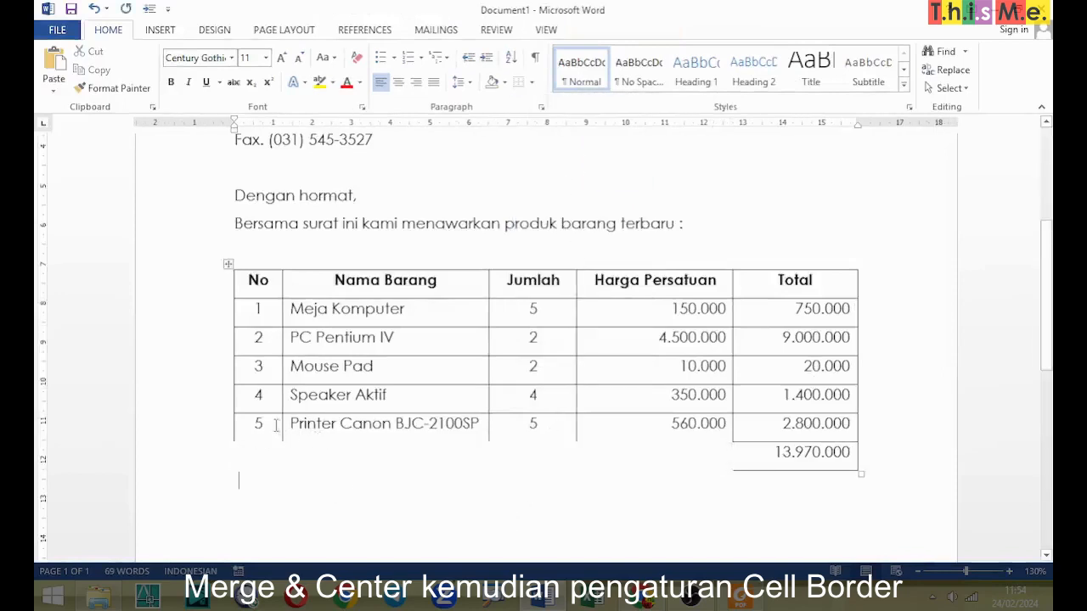
Step: Add a bottom border to the first four cells of item 5's row and a left border to the grand total cell
drag(277, 423, 651, 426)
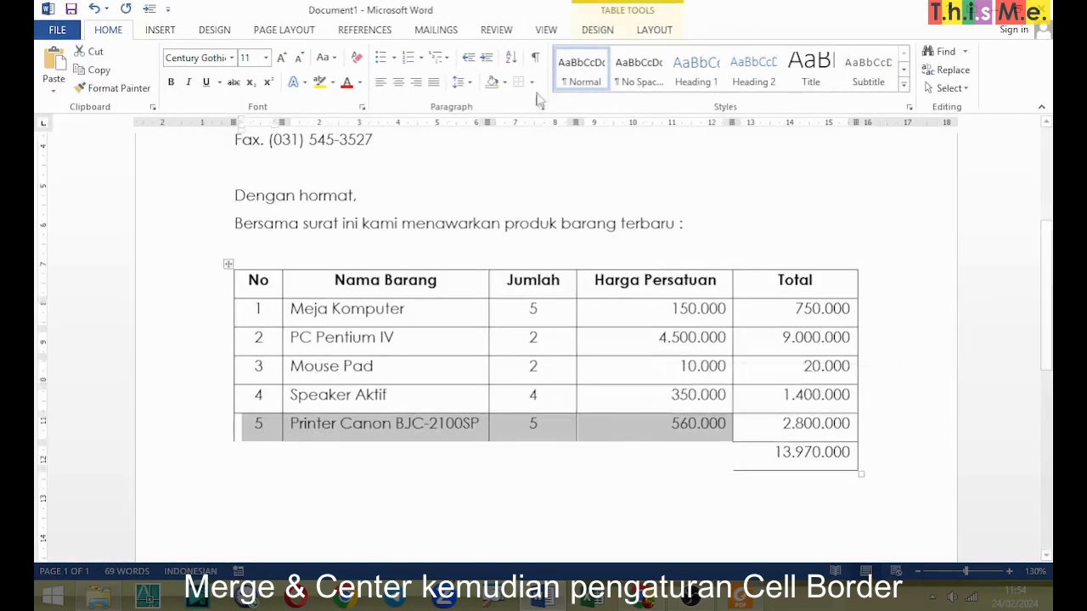
click(533, 84)
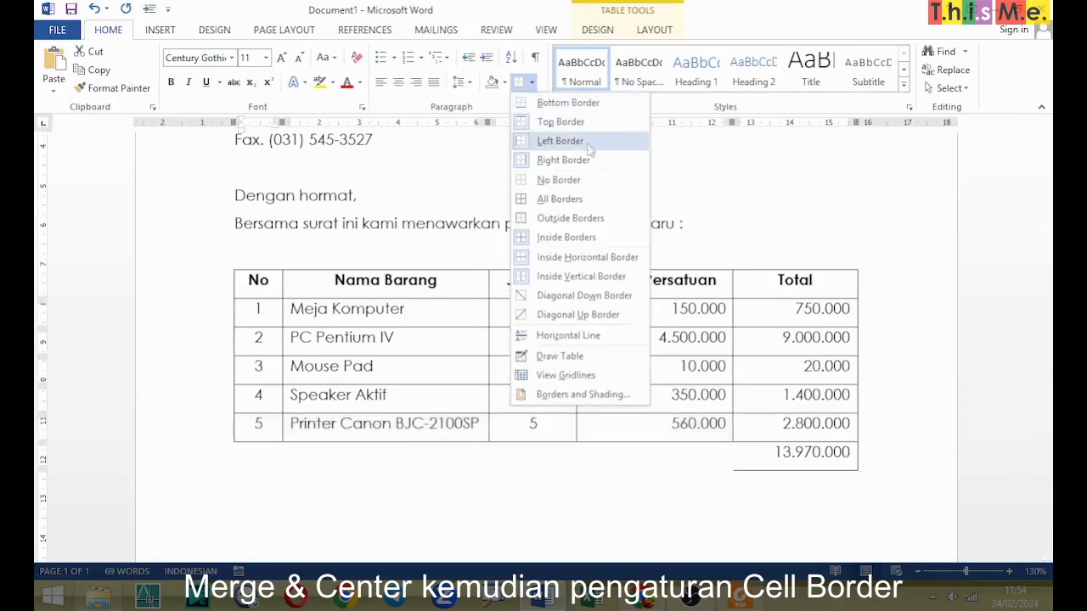
click(610, 107)
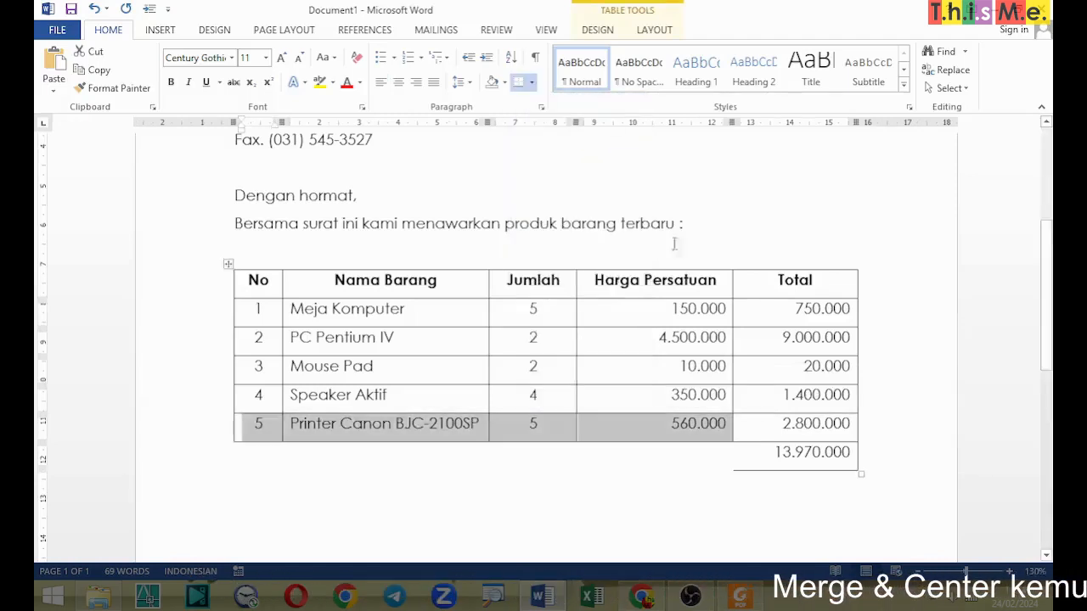
click(769, 452)
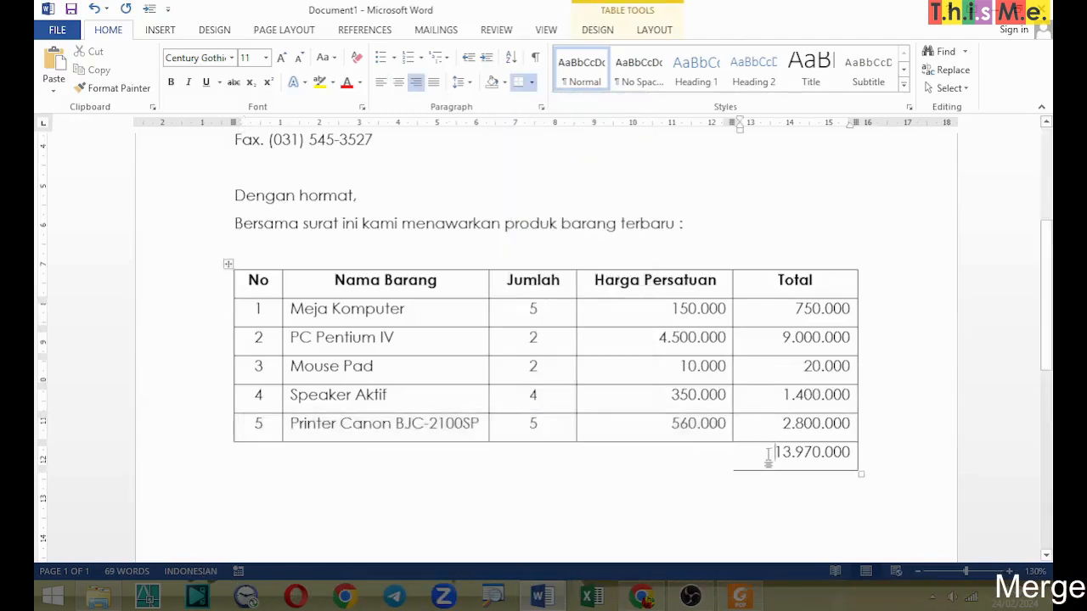
click(532, 83)
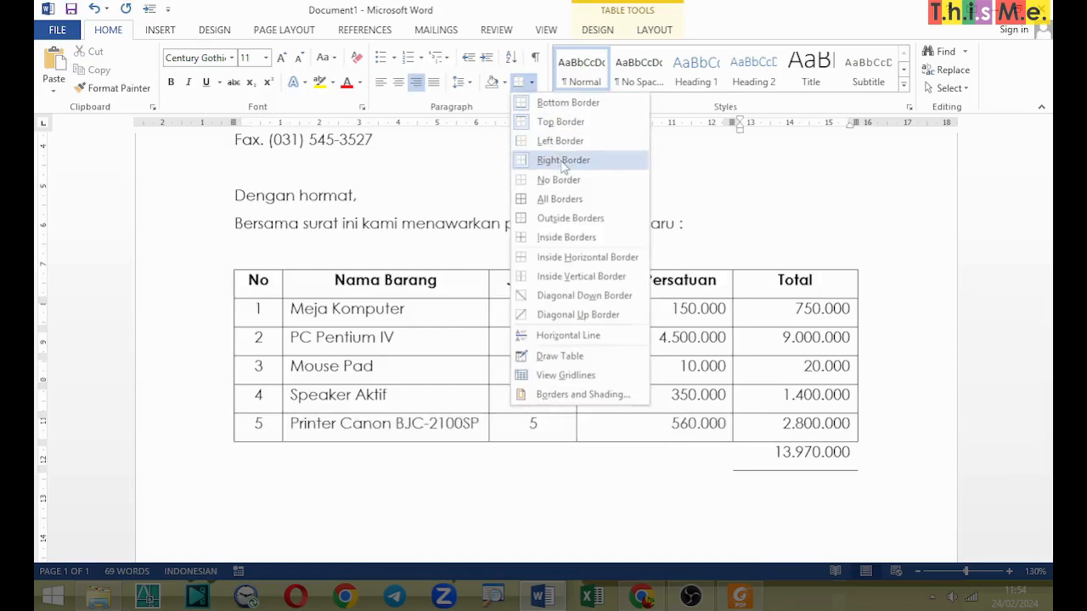
click(562, 143)
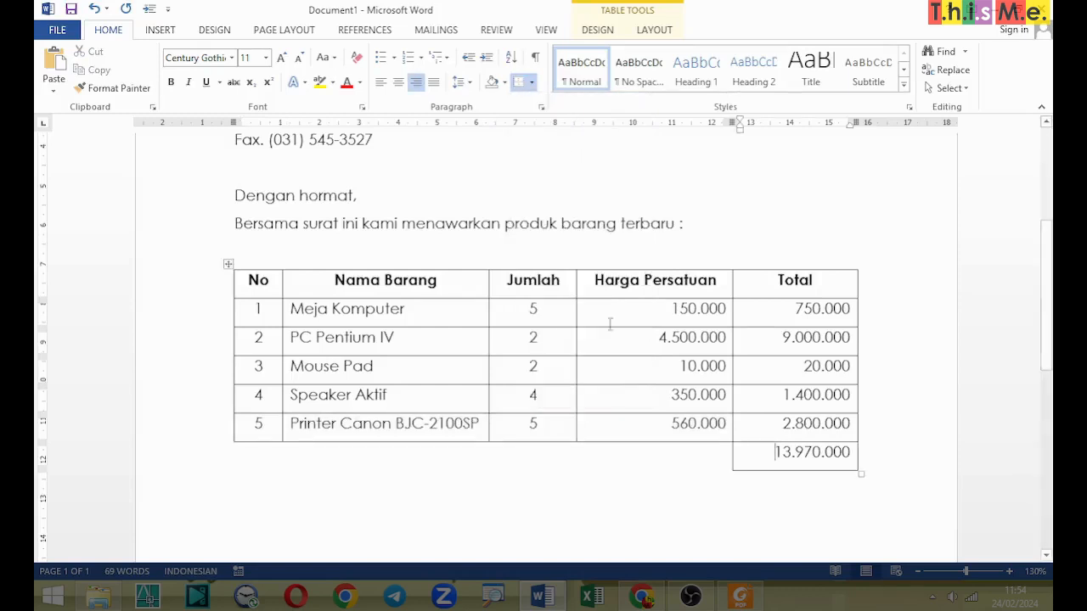
Step: Below the table, leave a blank line and write "Barang Ready Stock" and "Harga tidak mengikat" on separate lines
click(636, 527)
key(Return)
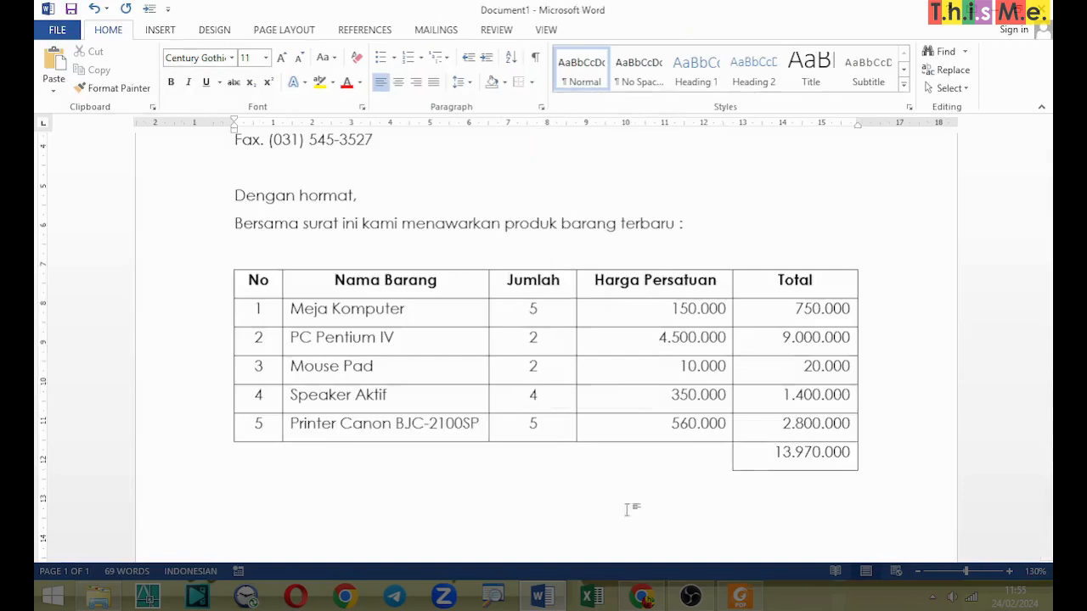
drag(1047, 348, 1047, 390)
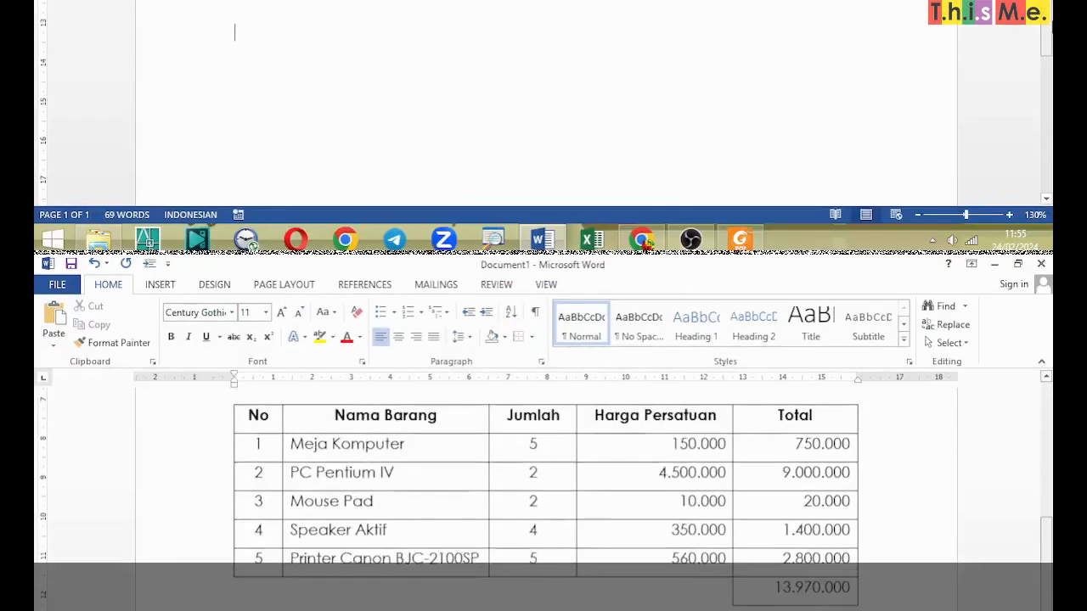
text(Barang Re)
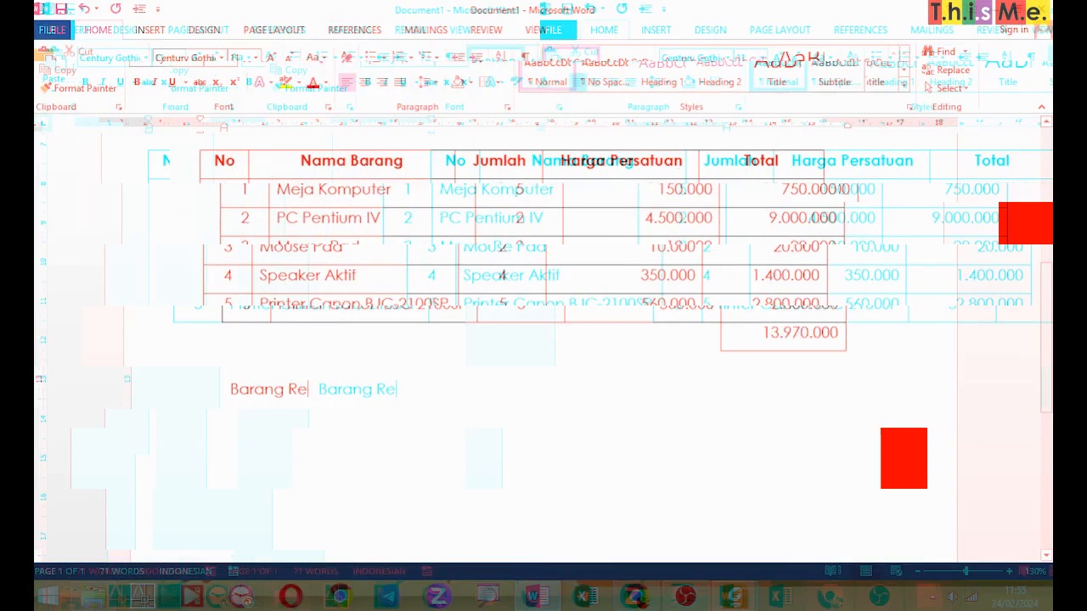
text(ady Stock)
key(Return)
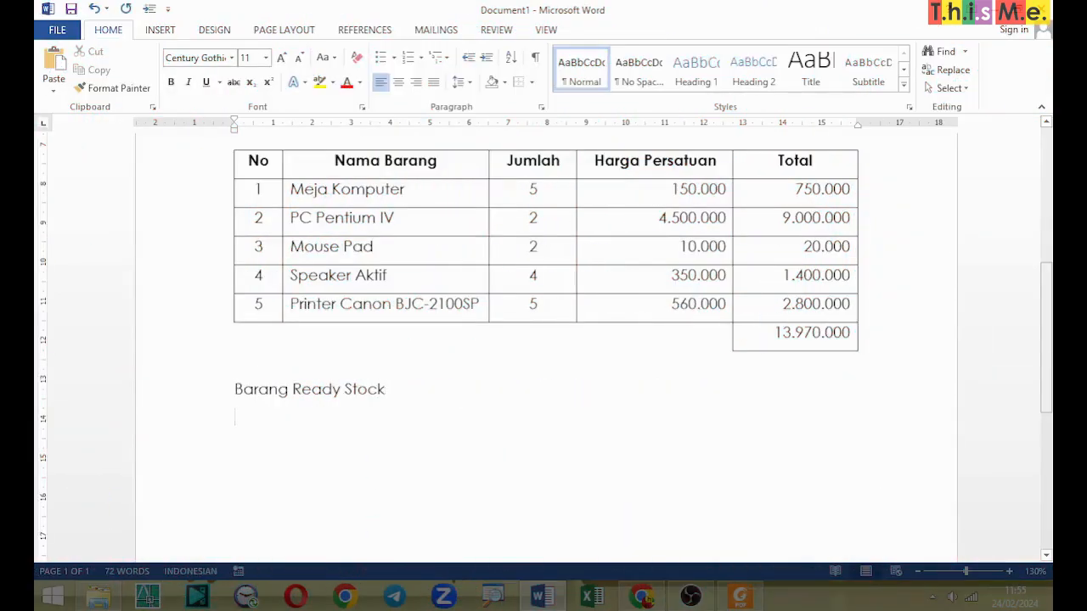
text(Harga tidak mengikat)
key(Return)
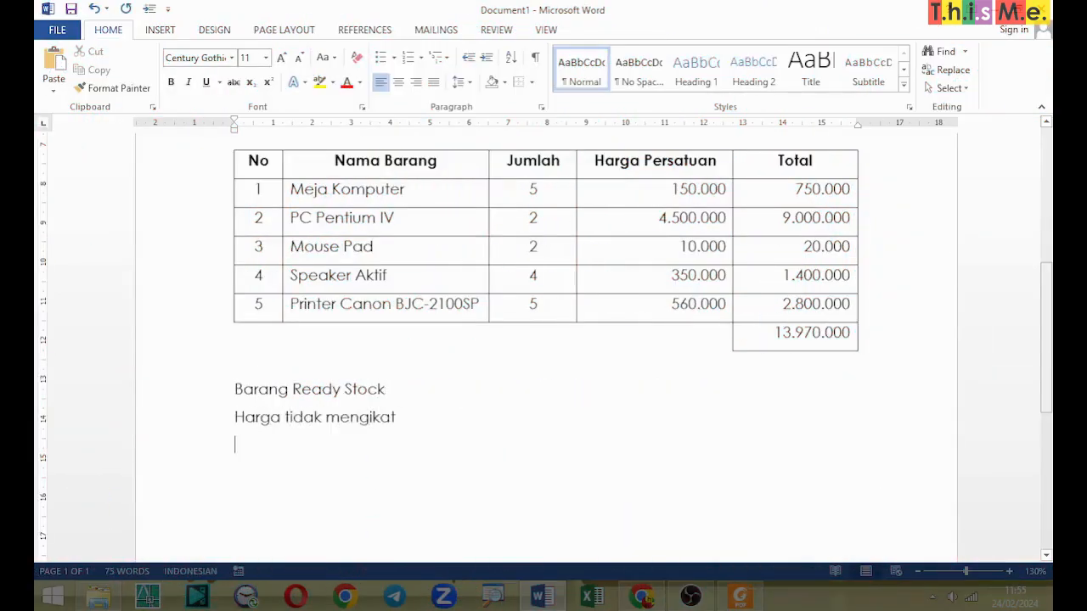
Step: Add the terms "Pembayaran Tunai" and "Harga Netto non PPN" on separate lines, followed by blank lines
text(Pembayaran Tu)
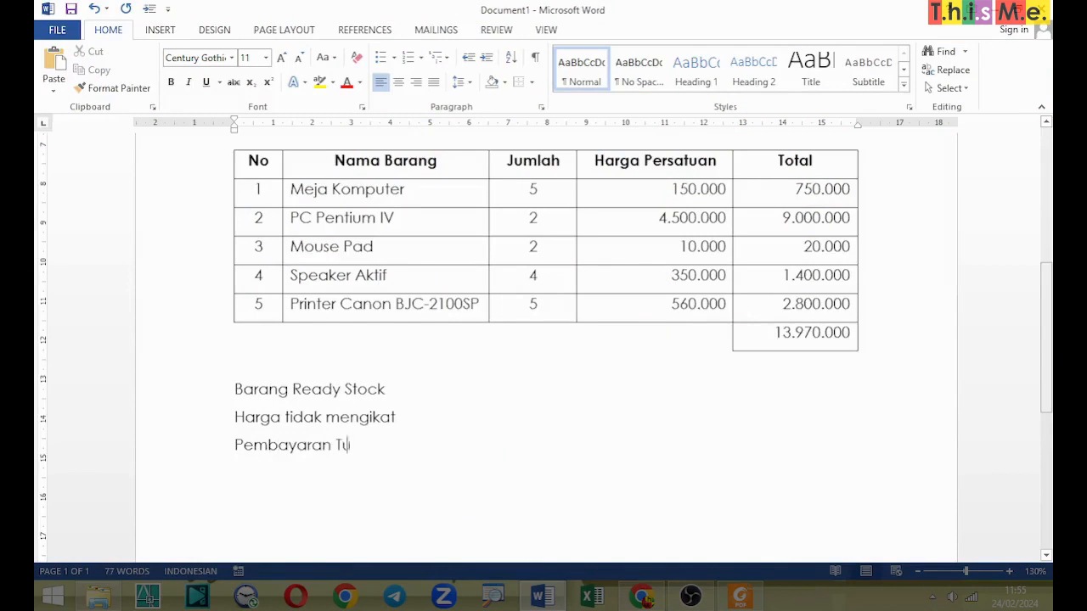
text(nai)
key(Return)
text(Harga Netto)
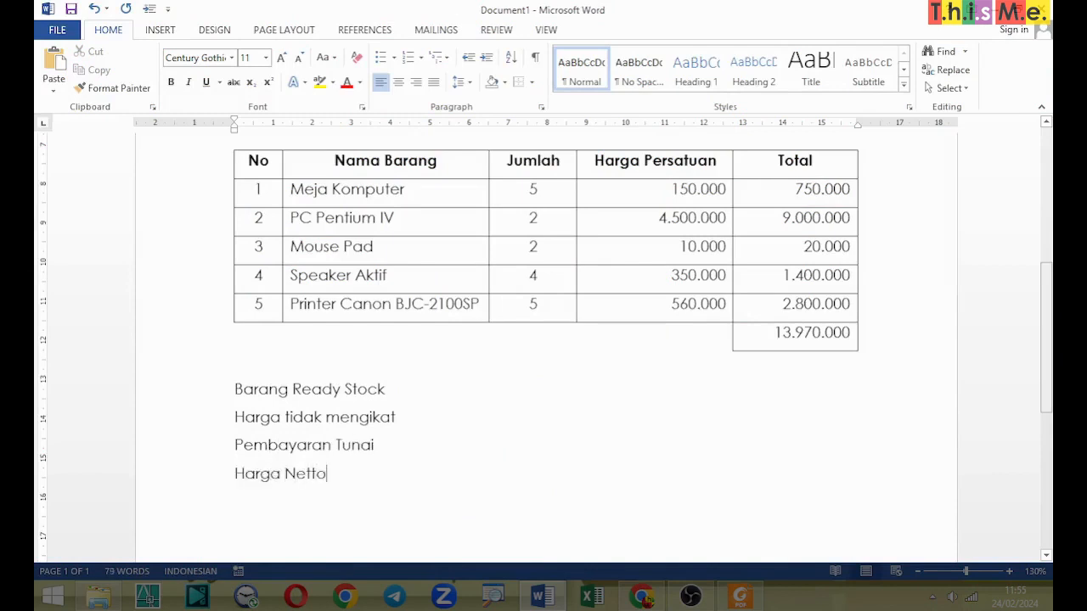
text( non PPN   )
text(Surabaya,)
Step: Write the closing block: "Surabaya, 15 Agustus 2004", "Hormat Kami", blank space for a signature, the signatory's full name and "Sales Manager"
scroll(544, 339, down, 3)
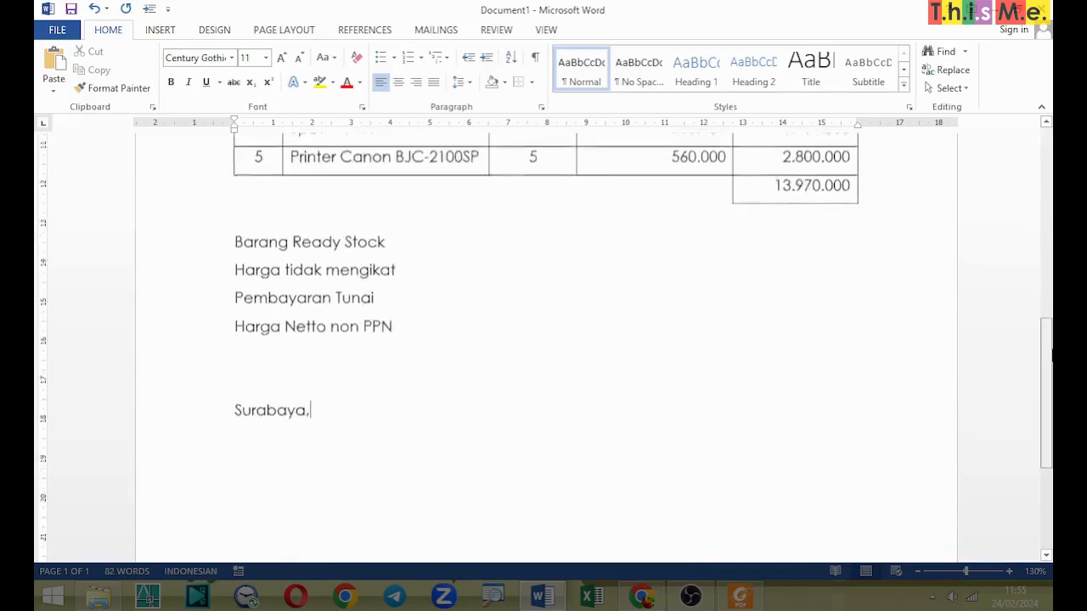
text(15 Agustus 2004)
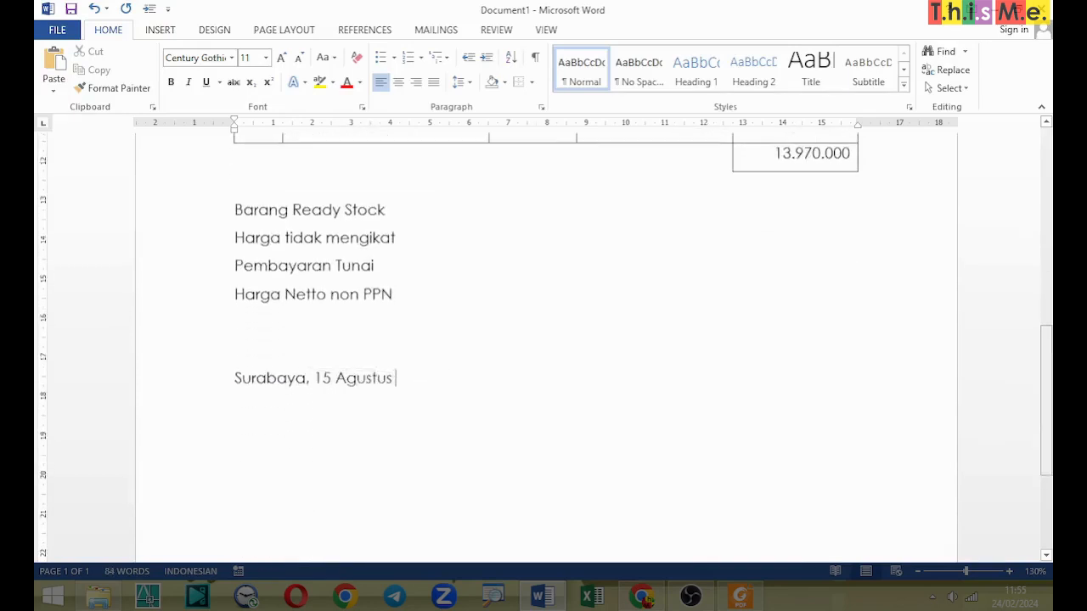
key(Return)
text(Hormat Kami)
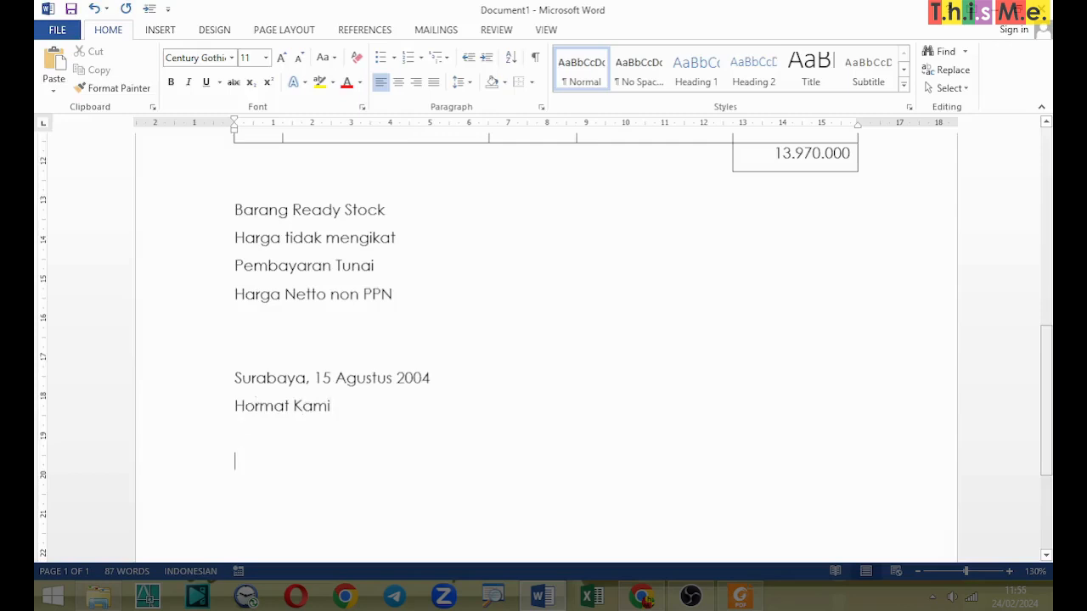
key(Return)
text(Samantha Leonida)
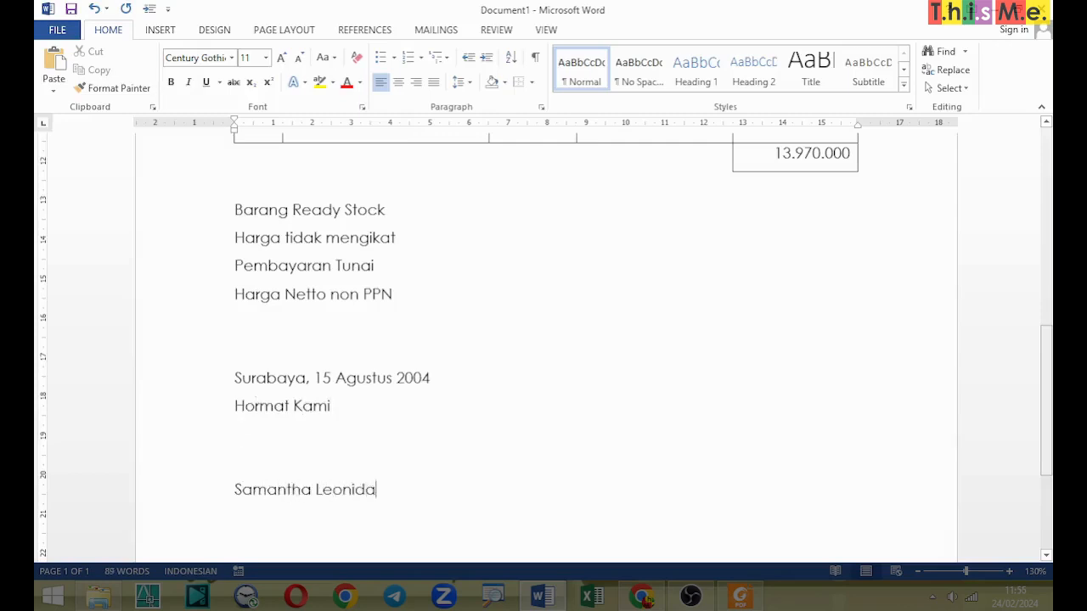
text(s Sales Manager)
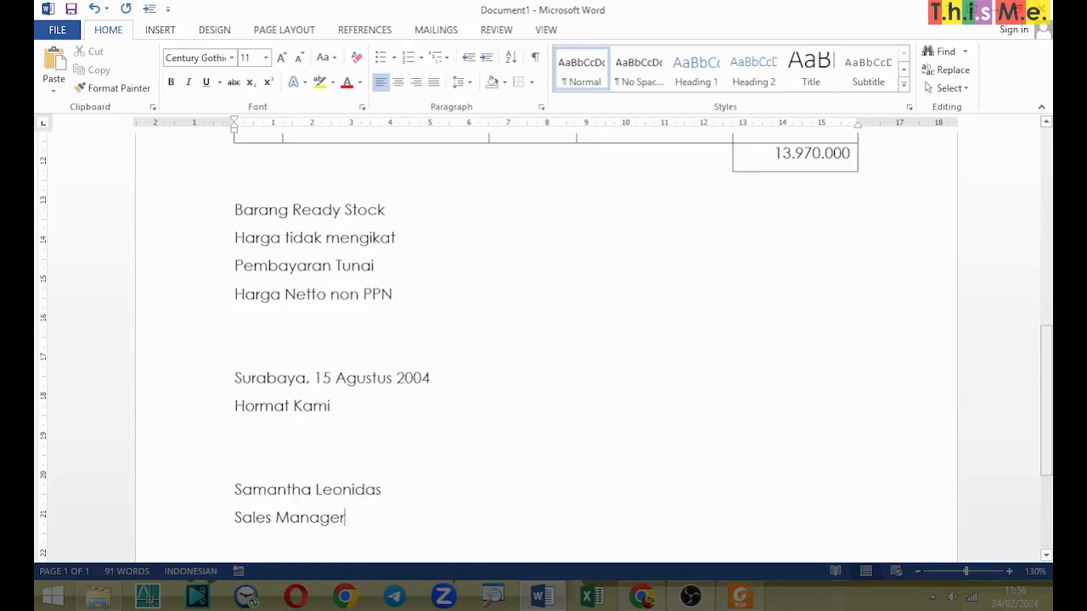
Step: Indent "Hormat Kami", the signatory's name and "Sales Manager" so each line sits centred beneath the date line
key(Home)
key(Down)
key(Down)
key(Down)
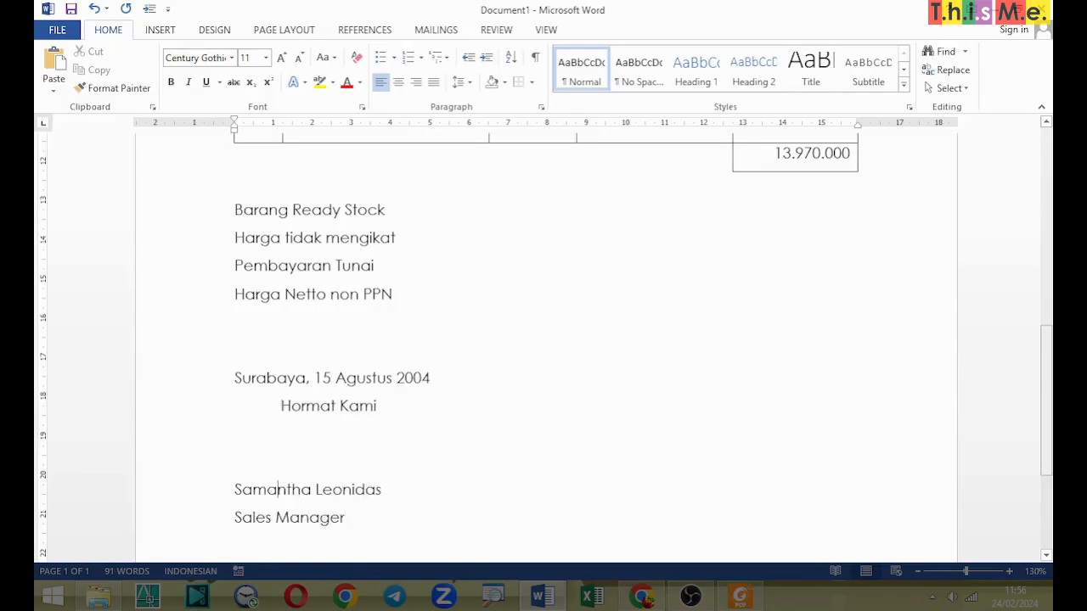
key(Home)
key(Down)
key(Home)
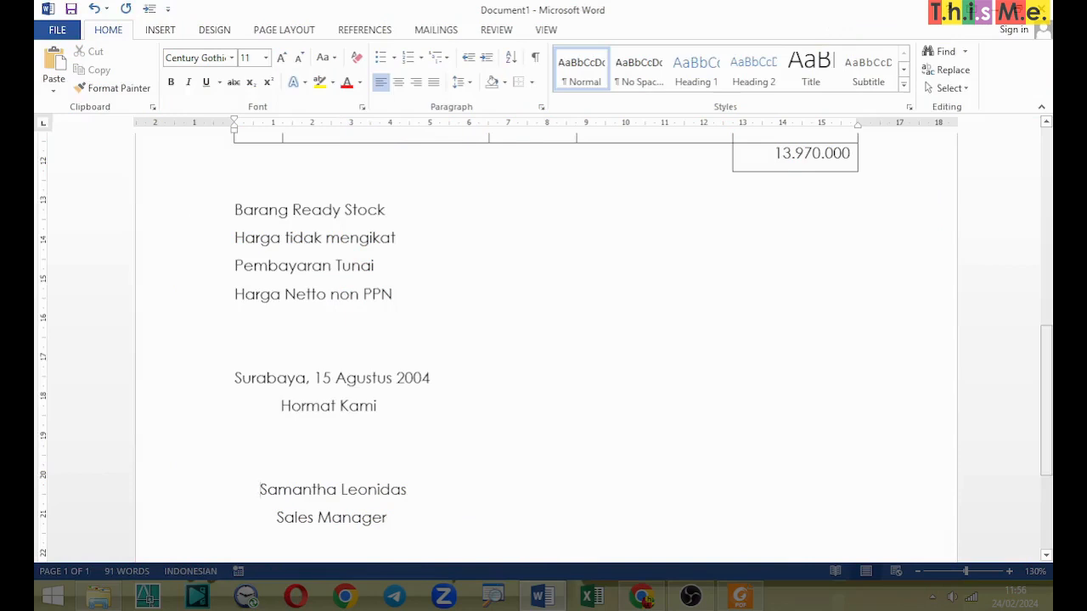
Step: Underline the signatory's name with a single solid line
drag(260, 493, 407, 492)
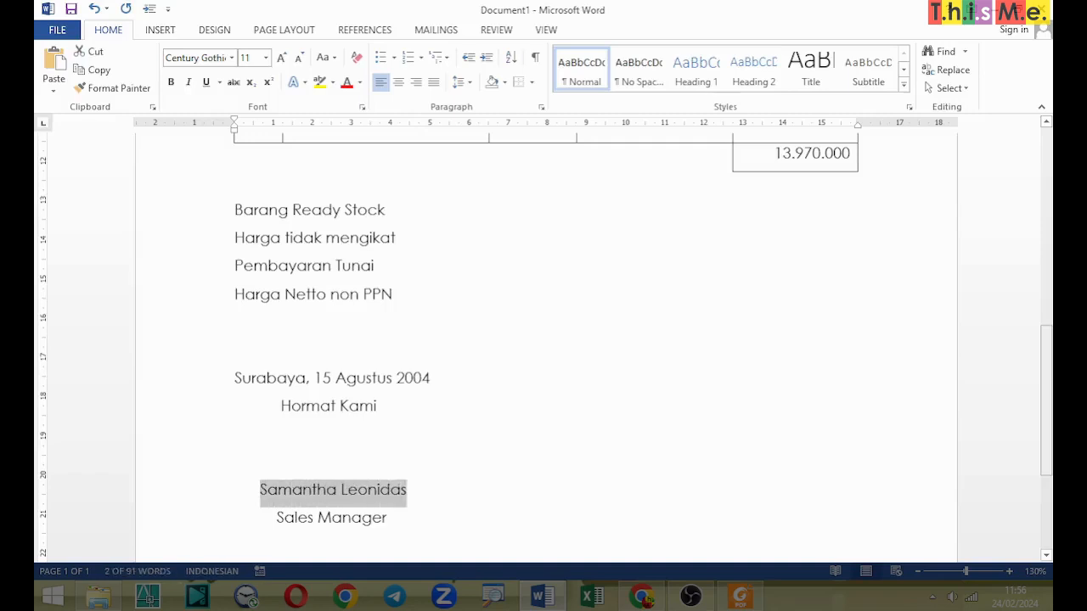
click(206, 83)
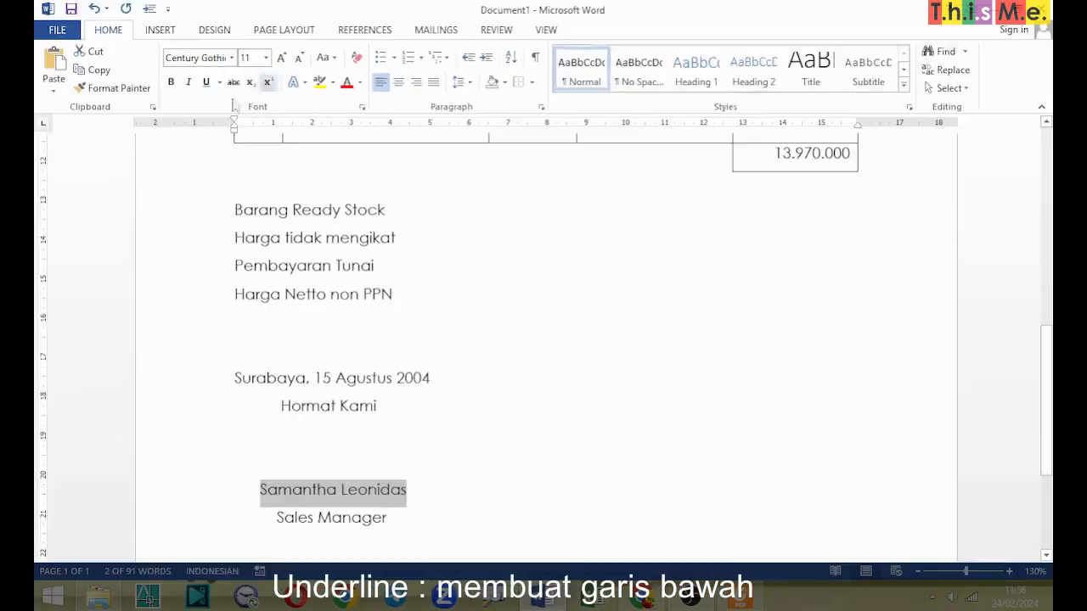
click(219, 81)
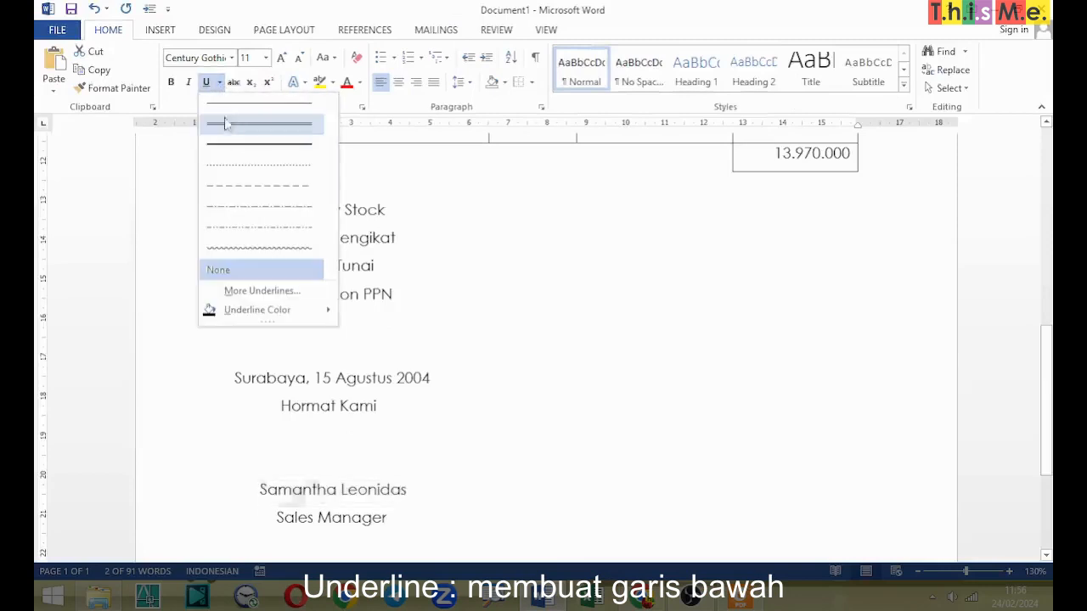
click(213, 101)
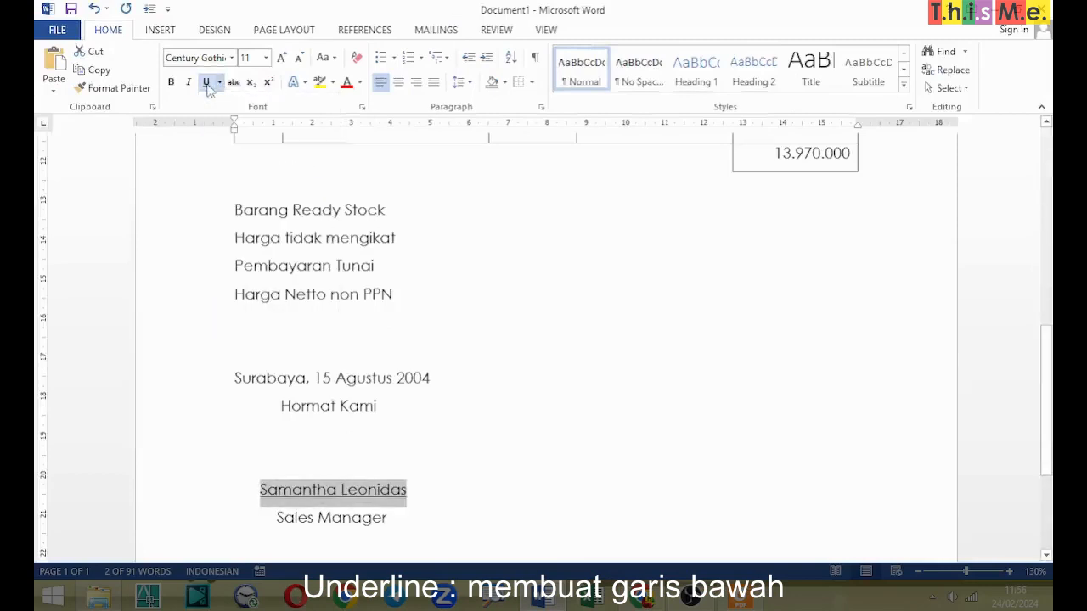
click(474, 380)
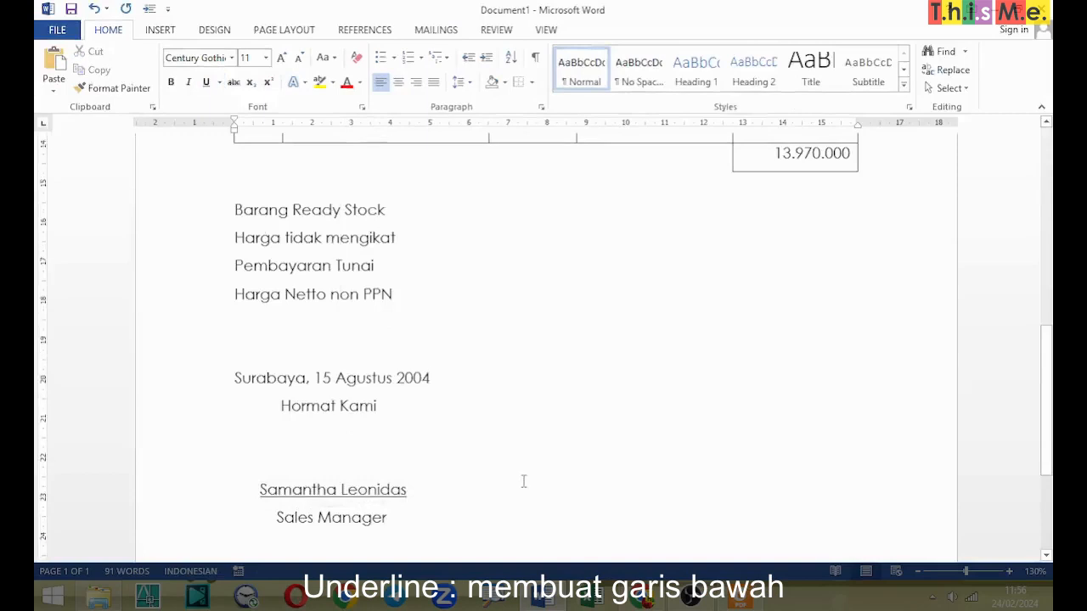
Step: Select the two lines with the signatory's name and "Sales Manager"
scroll(382, 441, down, 2)
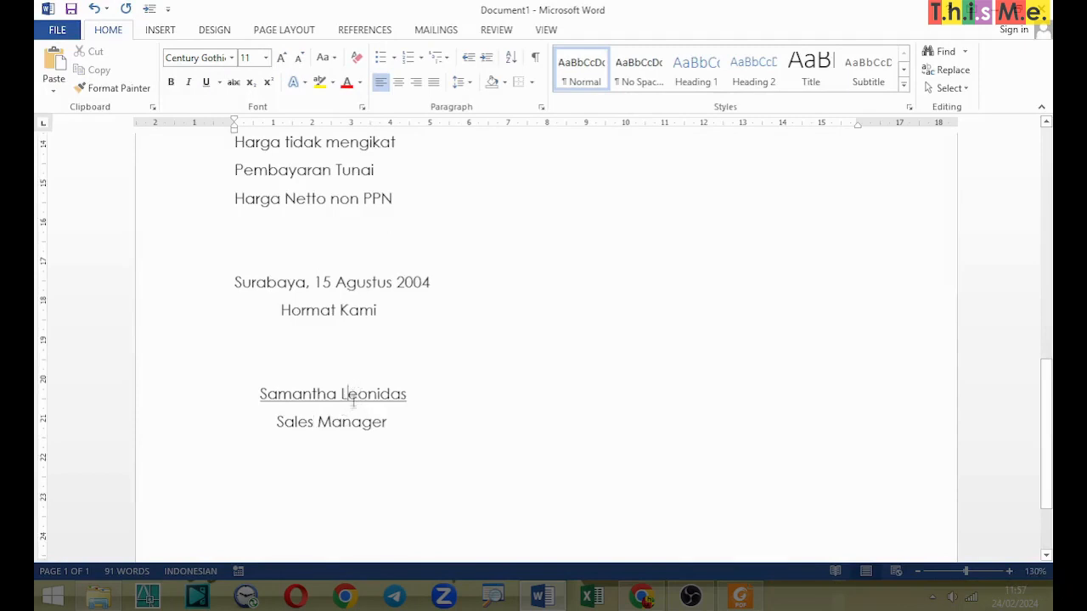
drag(353, 399, 352, 427)
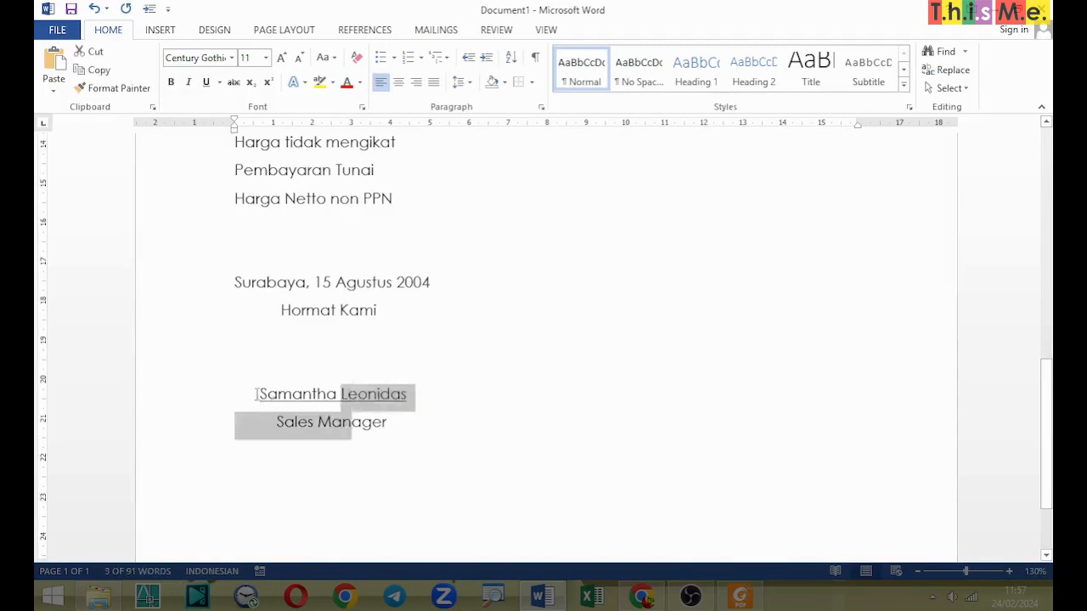
drag(254, 395, 394, 428)
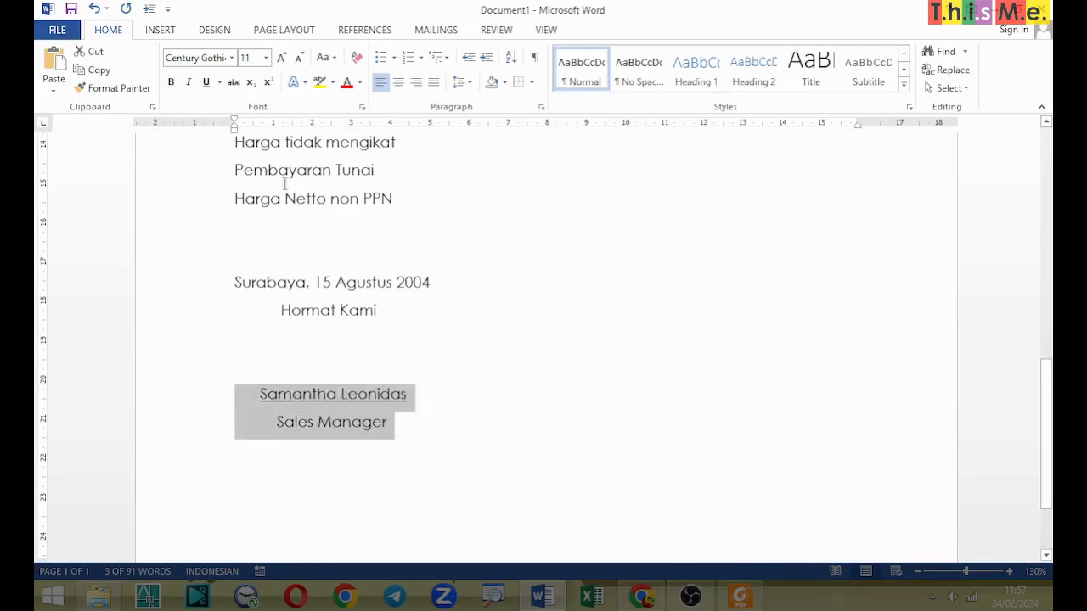
click(541, 107)
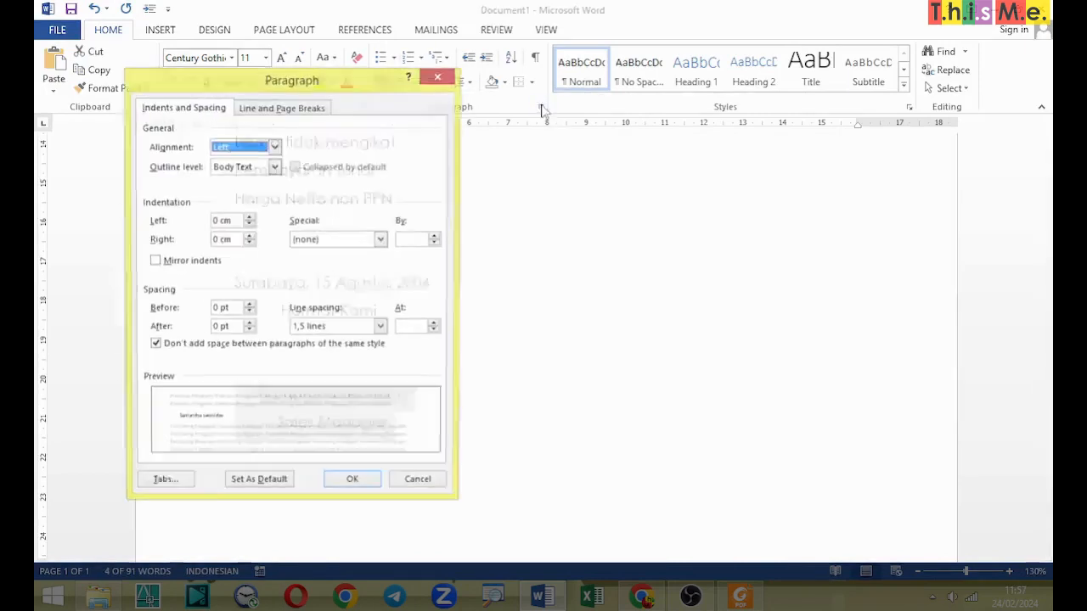
click(439, 78)
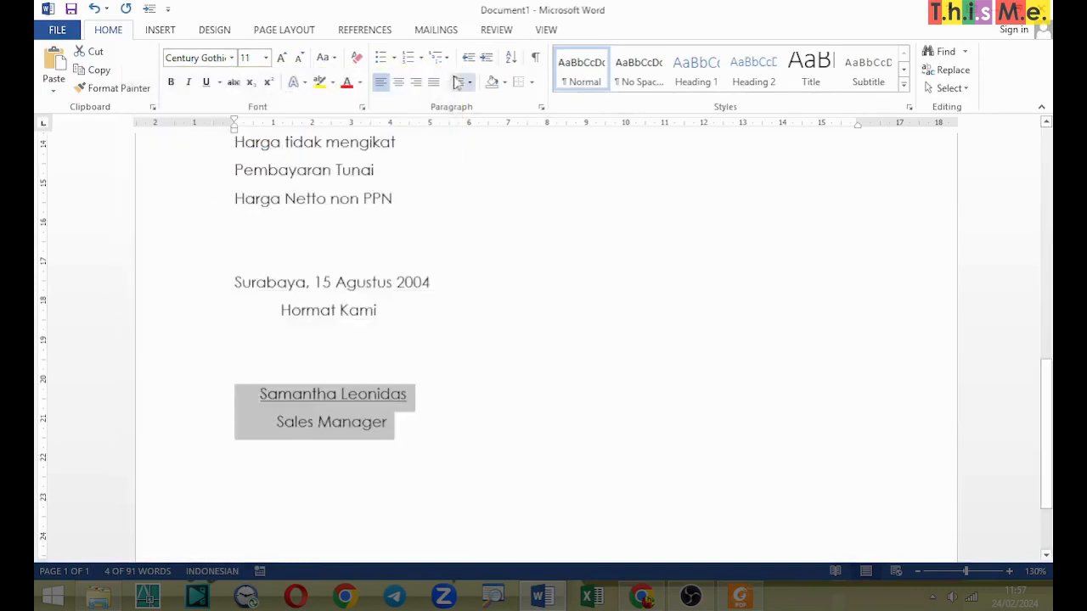
click(421, 58)
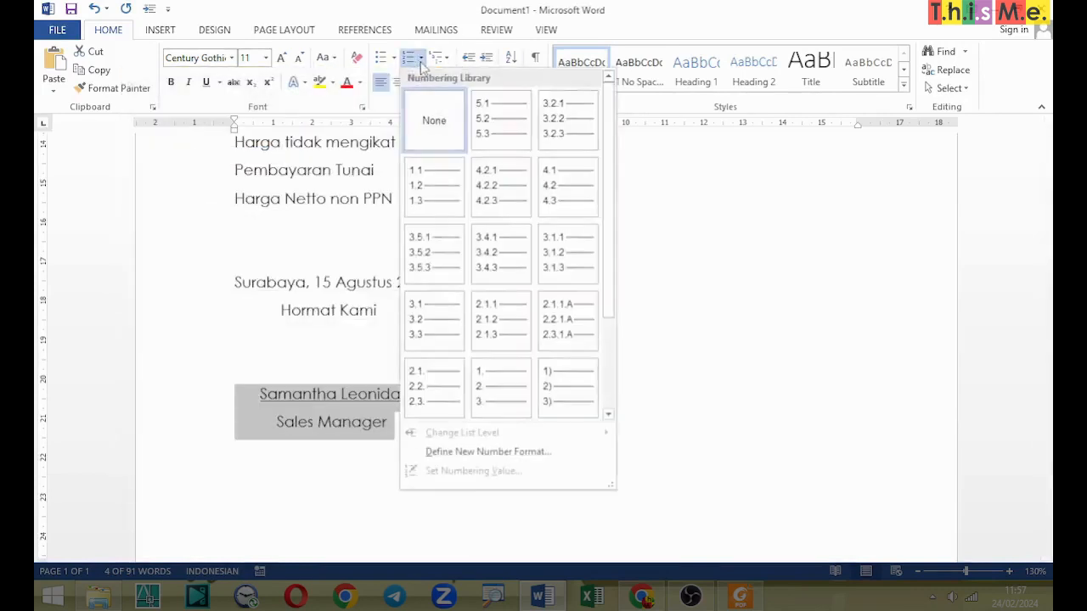
click(421, 58)
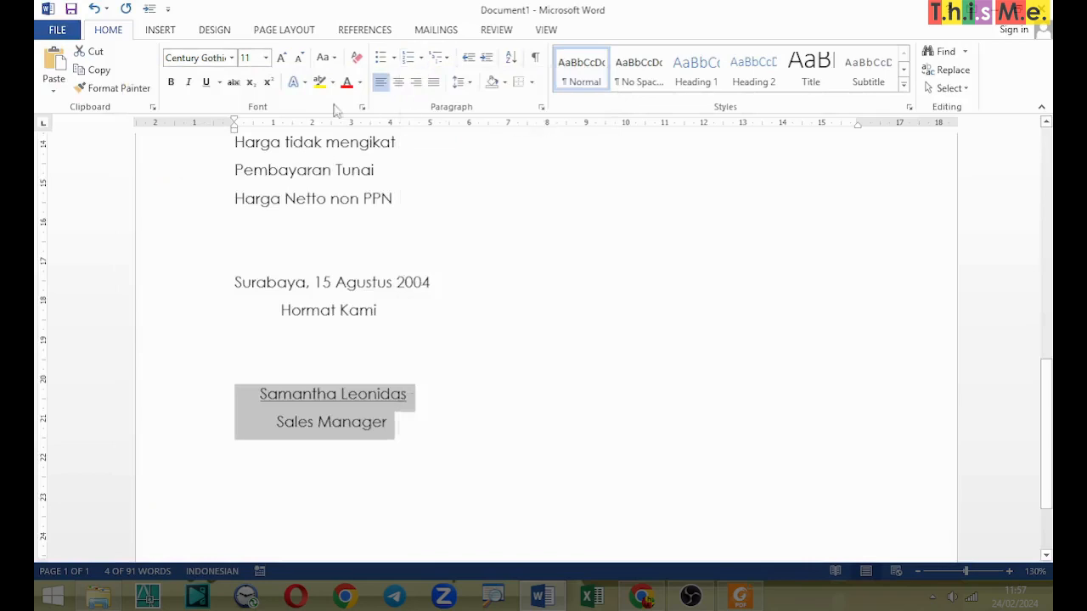
Step: Set the line spacing of the selected signatory name and job title lines to Single
click(542, 105)
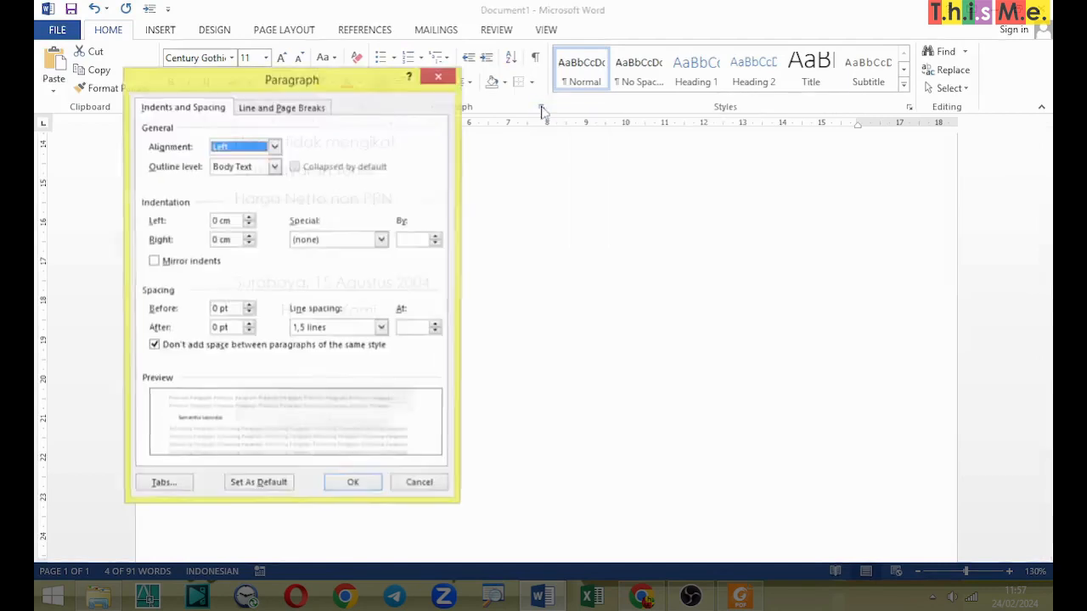
click(365, 329)
click(338, 344)
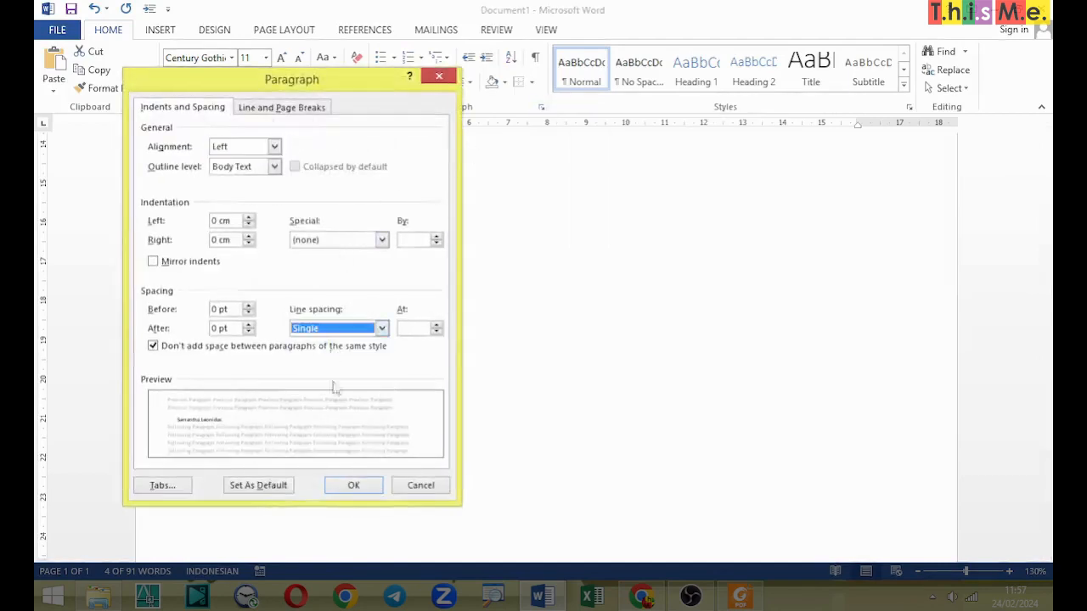
click(355, 486)
click(412, 408)
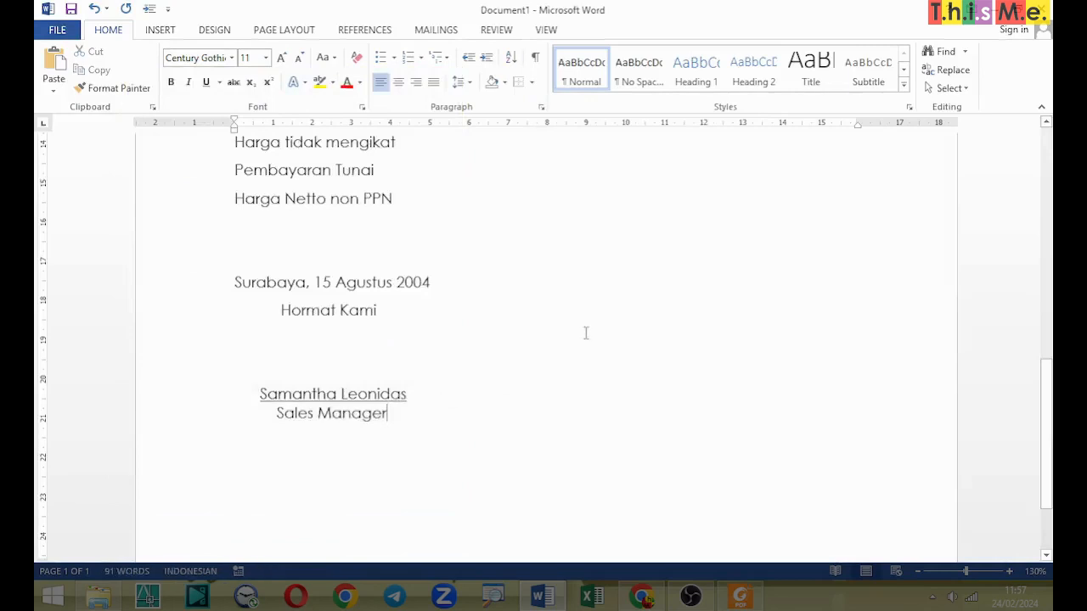
Step: Insert a Simple Text Box at the letter's opening and move it into the blank area to the right of the recipient address
scroll(588, 333, down, 10)
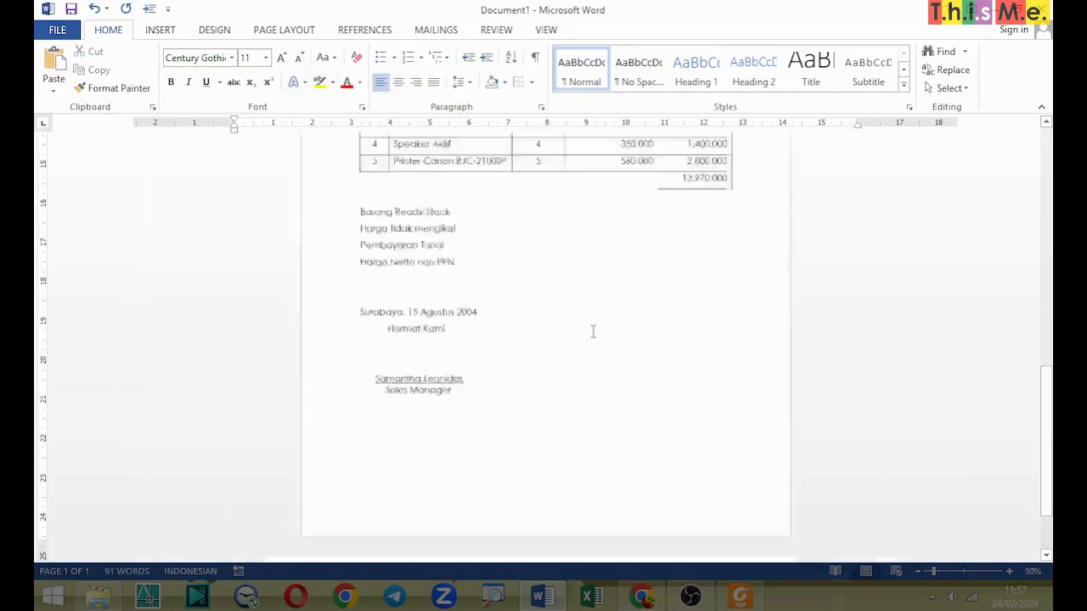
scroll(593, 332, up, 4)
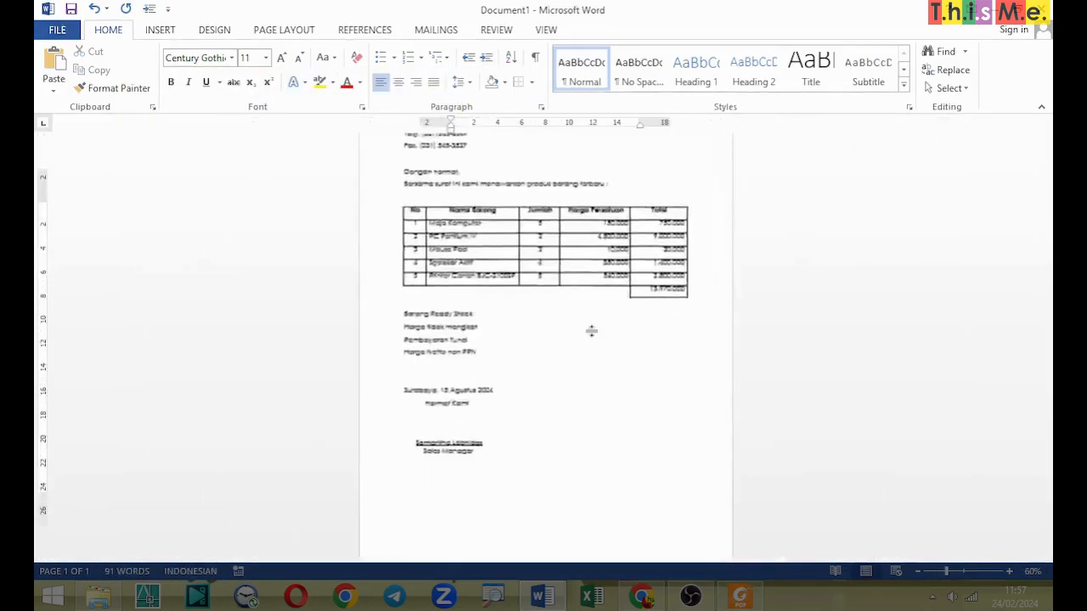
drag(1046, 400, 1046, 333)
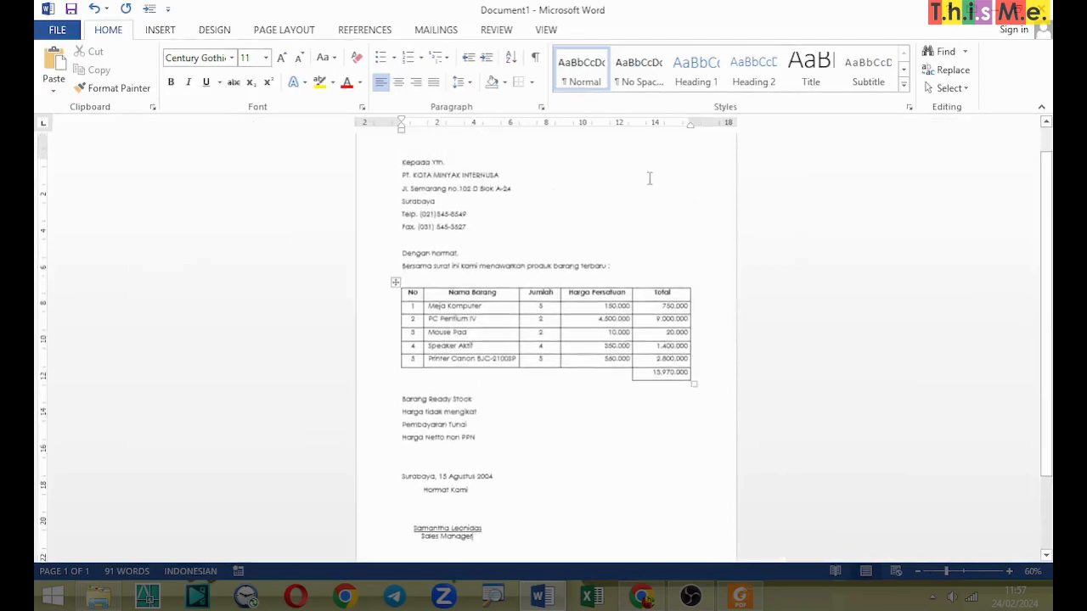
scroll(626, 204, up, 7)
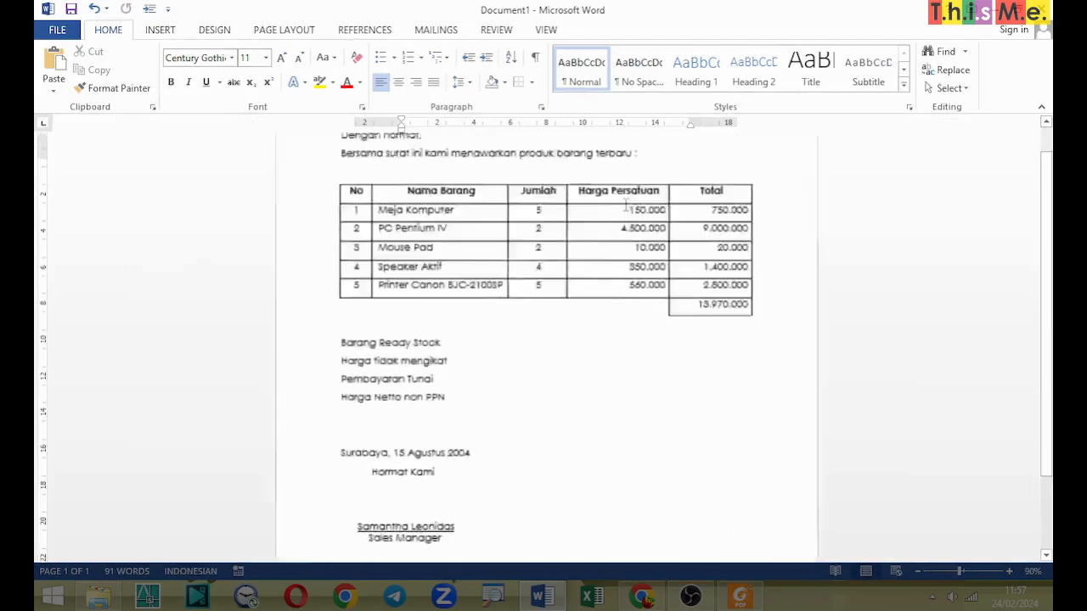
scroll(1049, 400, up, 10)
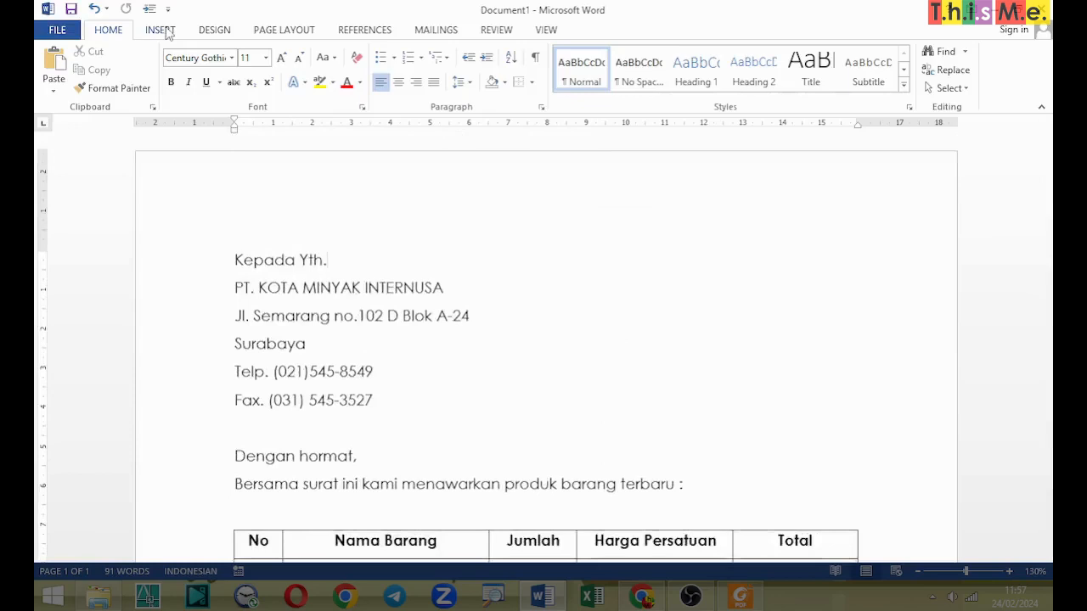
click(160, 30)
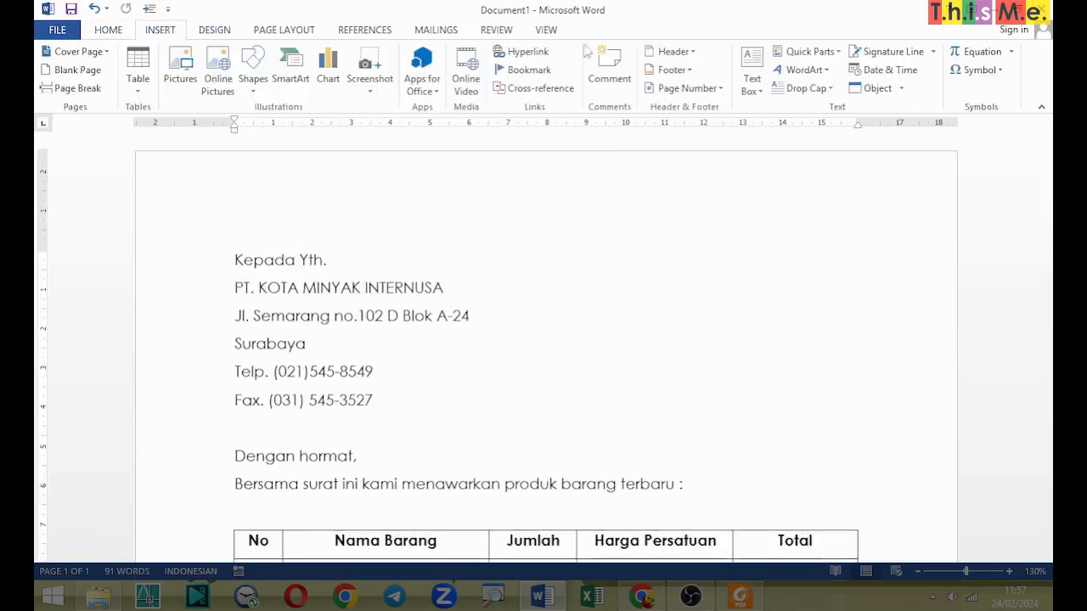
click(753, 68)
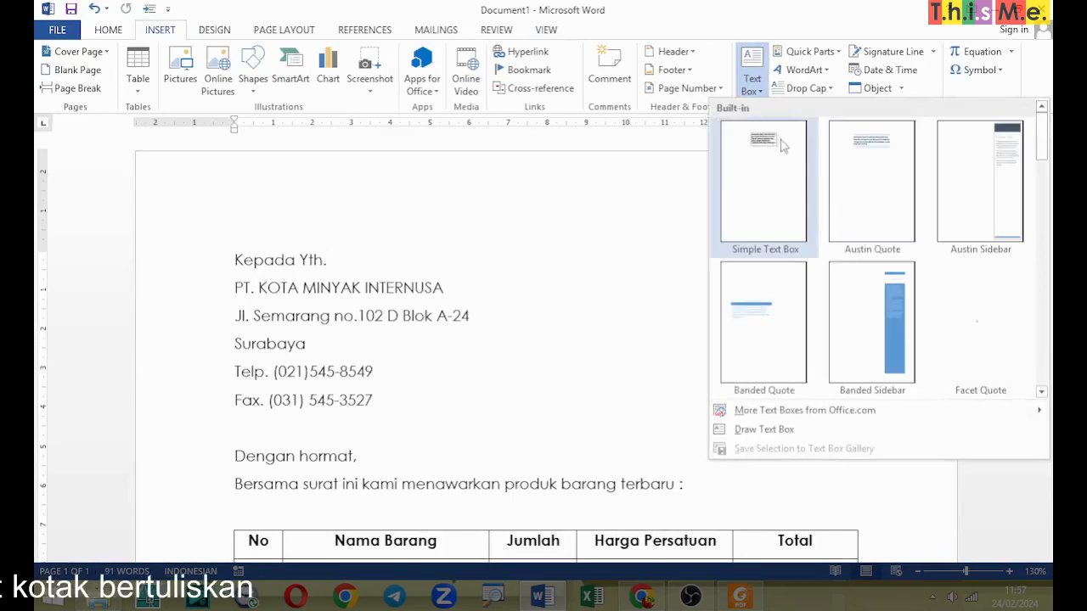
click(768, 40)
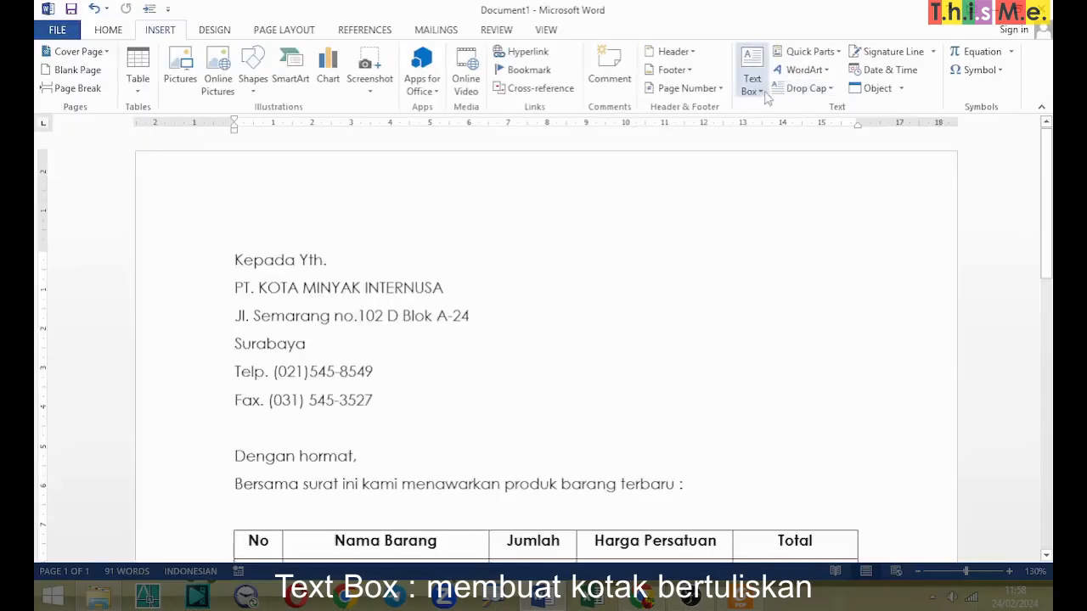
click(761, 89)
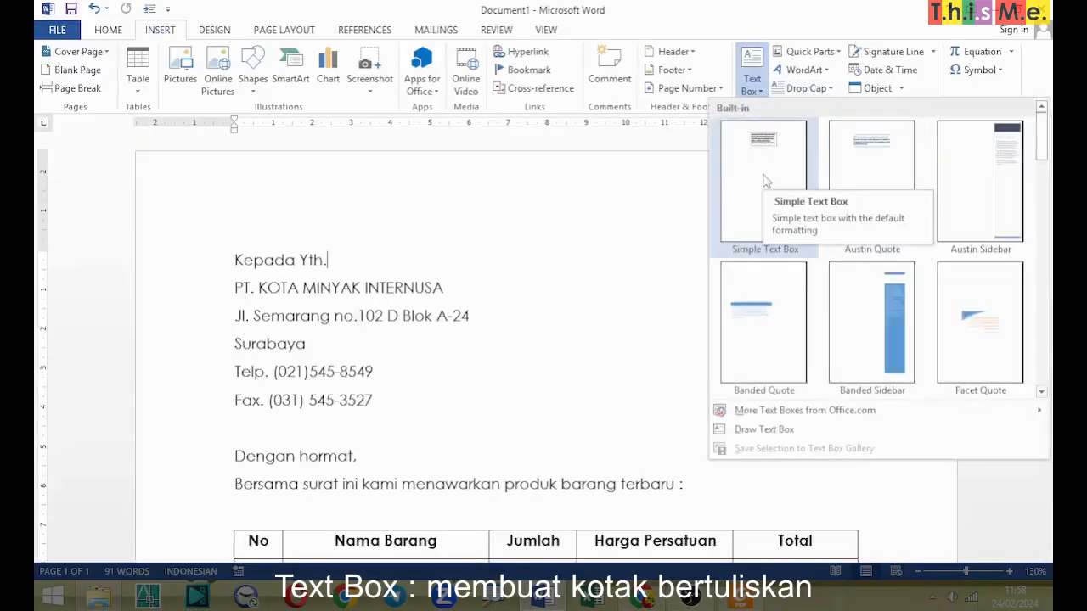
click(763, 180)
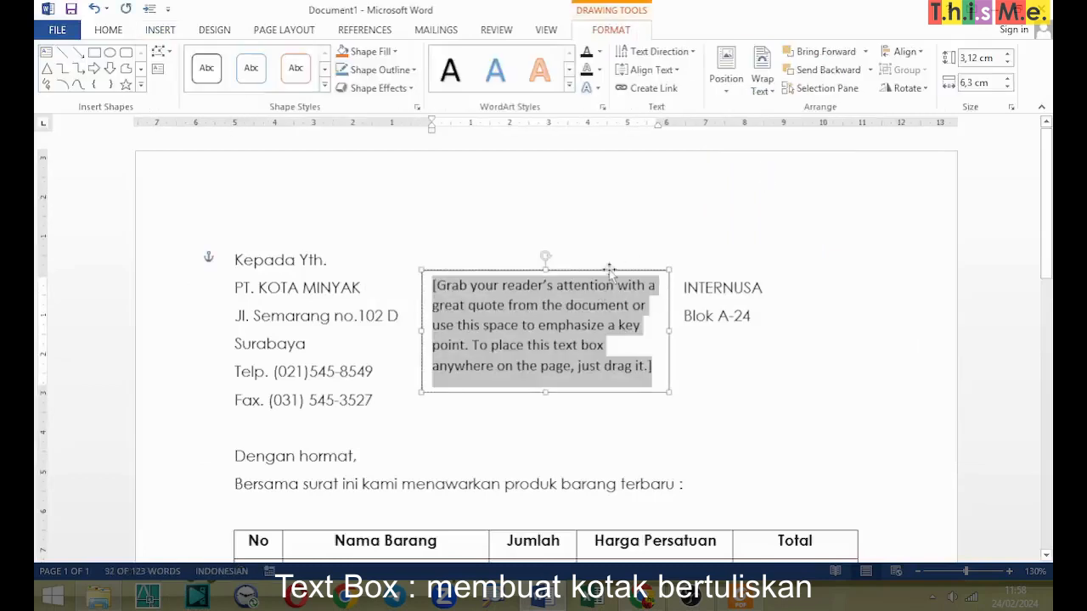
drag(610, 270, 799, 249)
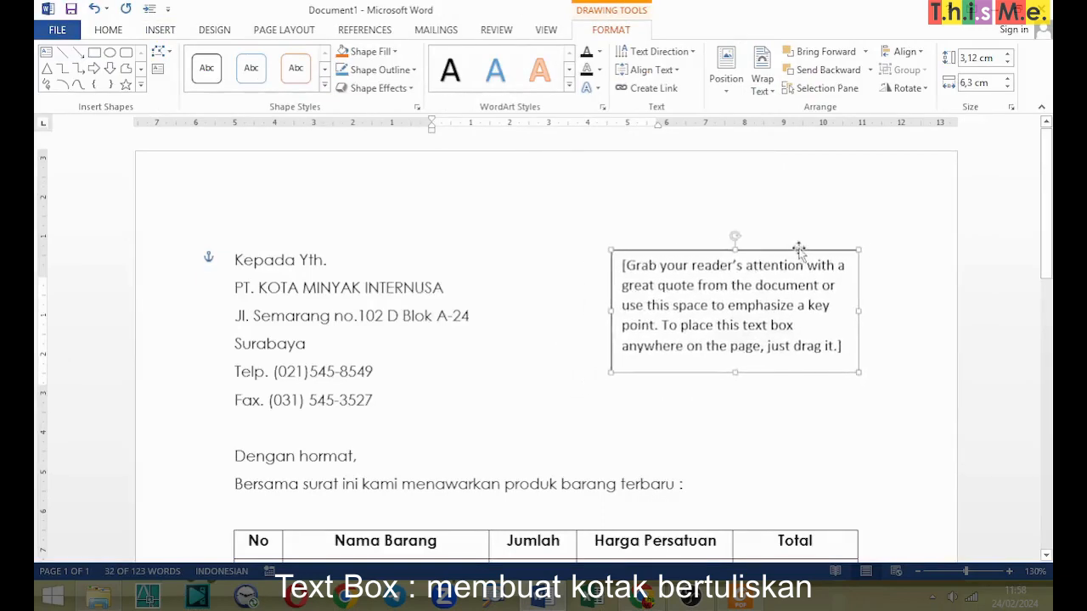
Step: Replace the text box's placeholder with "QUOTATION" on the first line and the quotation reference number on the second
click(819, 324)
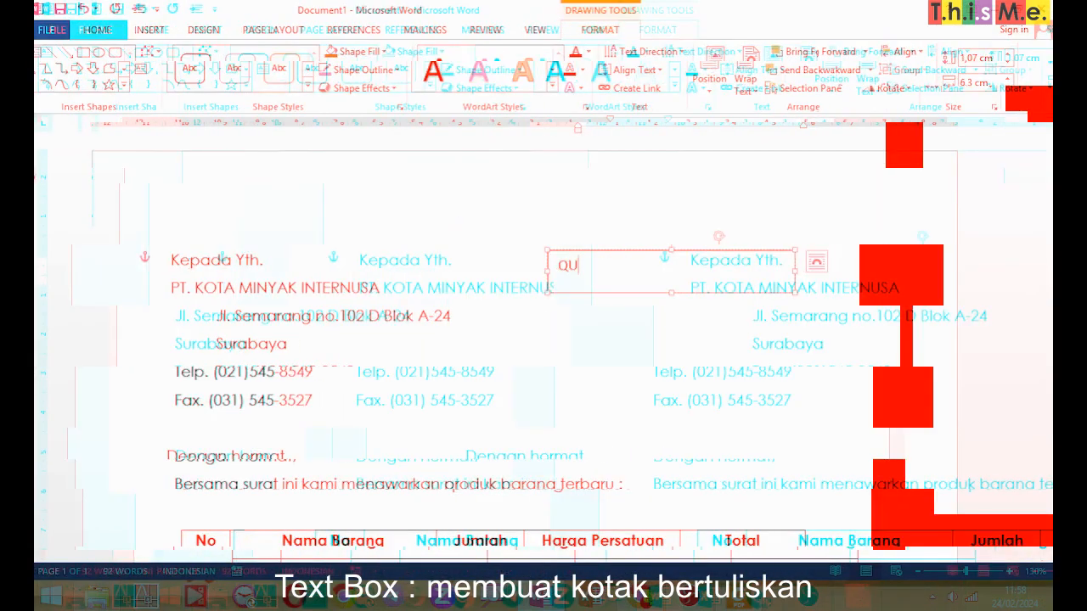
text(AT)
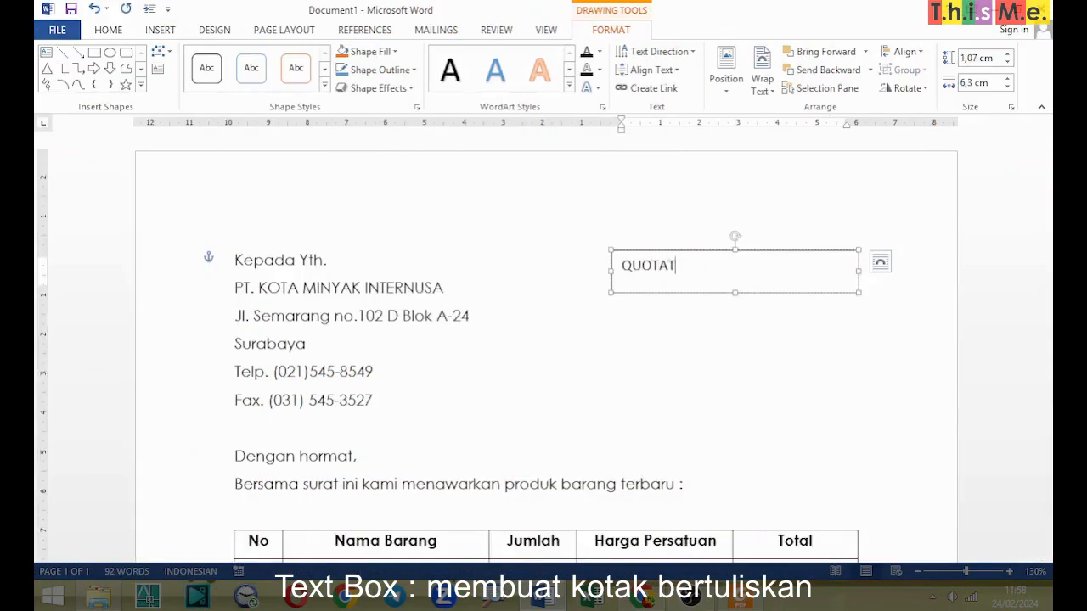
text(ION)
key(Return)
text(T11)
key(BackSpace)
key(BackSpace)
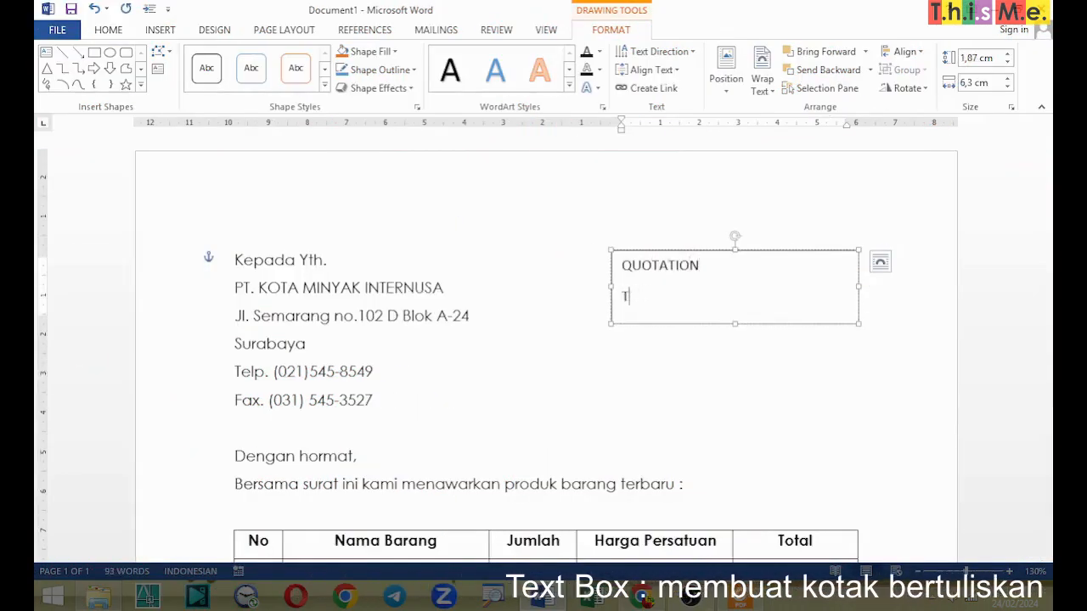
text(II/2456/16/08/04)
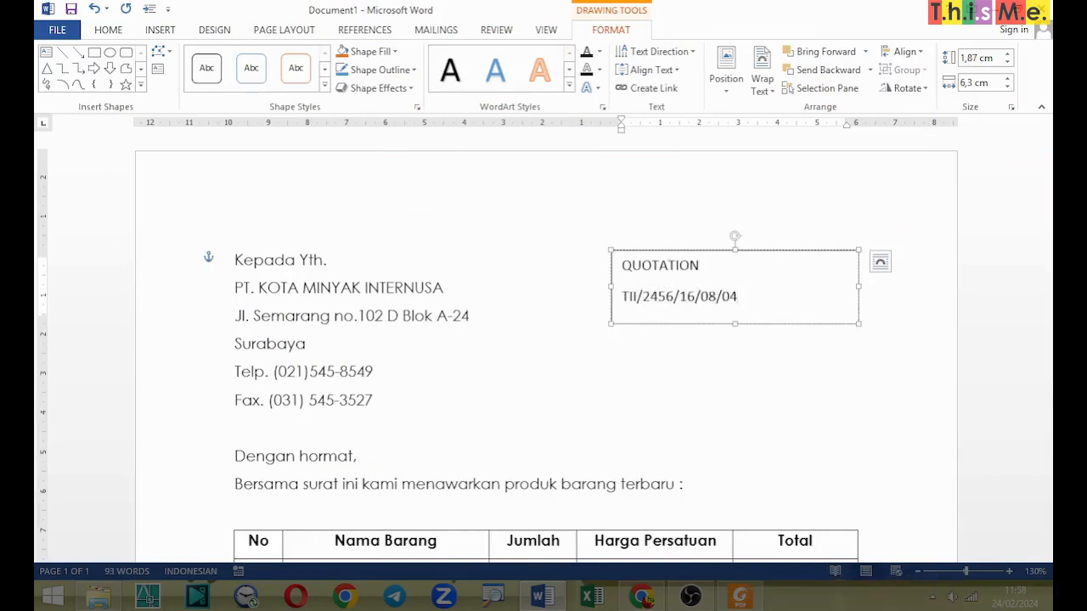
Step: Centre both lines of text inside the quotation text box
drag(781, 306, 618, 260)
click(117, 32)
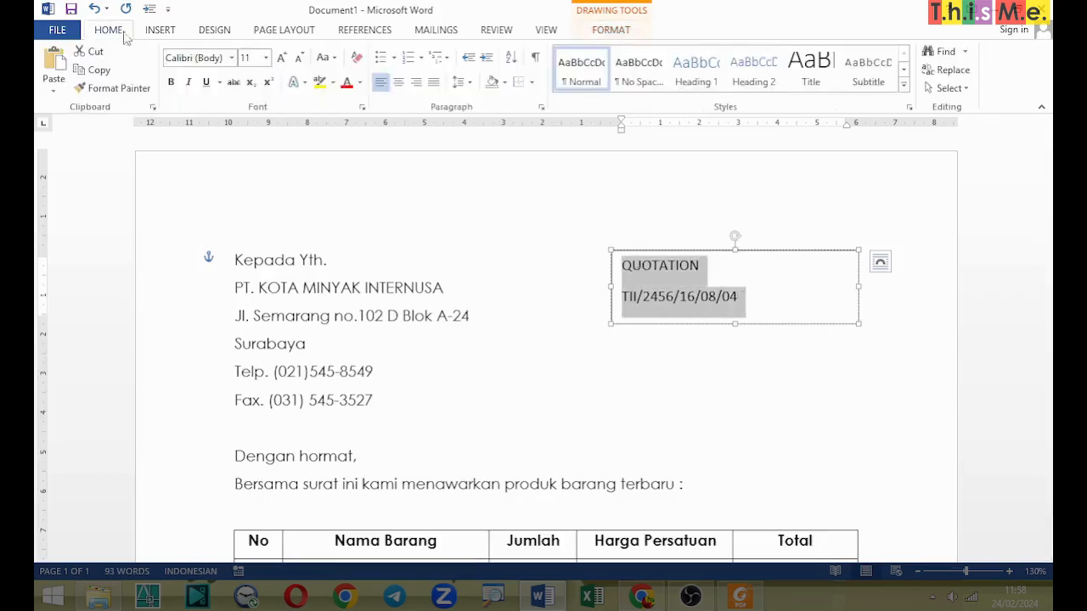
click(398, 82)
Step: Set Single line spacing and 0 pt spacing after for both lines in the quotation text box
click(702, 269)
drag(684, 273, 796, 299)
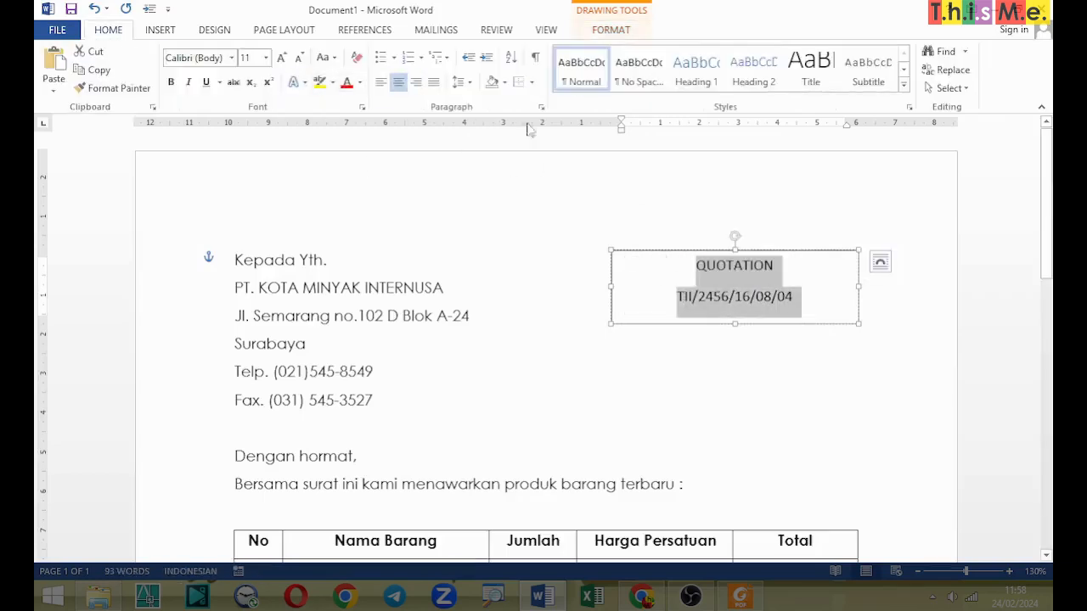
click(541, 107)
click(376, 329)
click(346, 344)
click(248, 332)
click(248, 332)
click(354, 486)
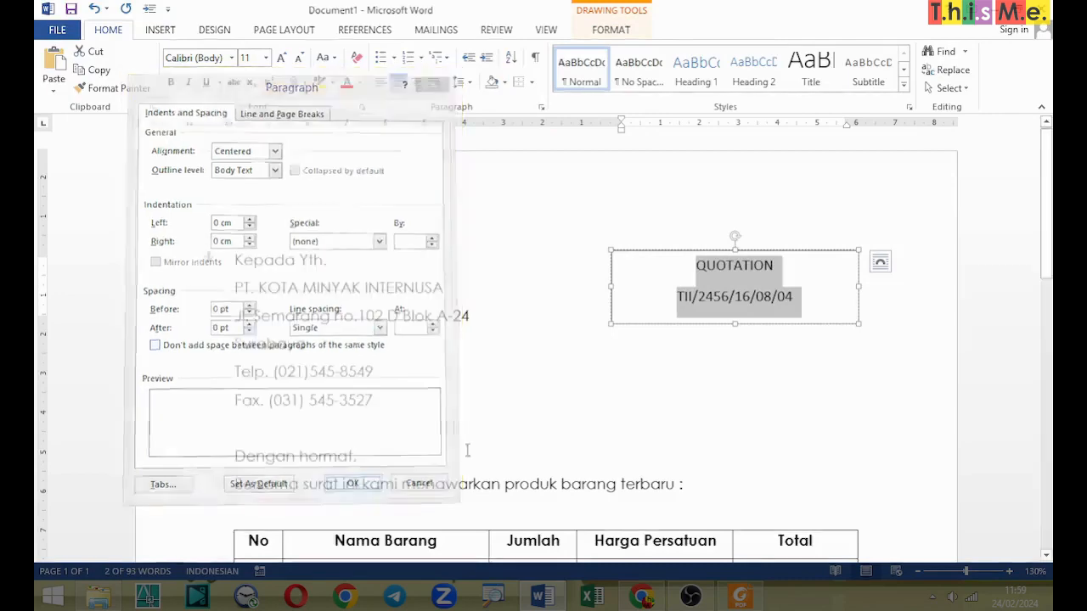
Step: Resize the quotation text box to fit closely around its two lines and move it towards the table's right edge
click(821, 279)
drag(858, 274, 755, 281)
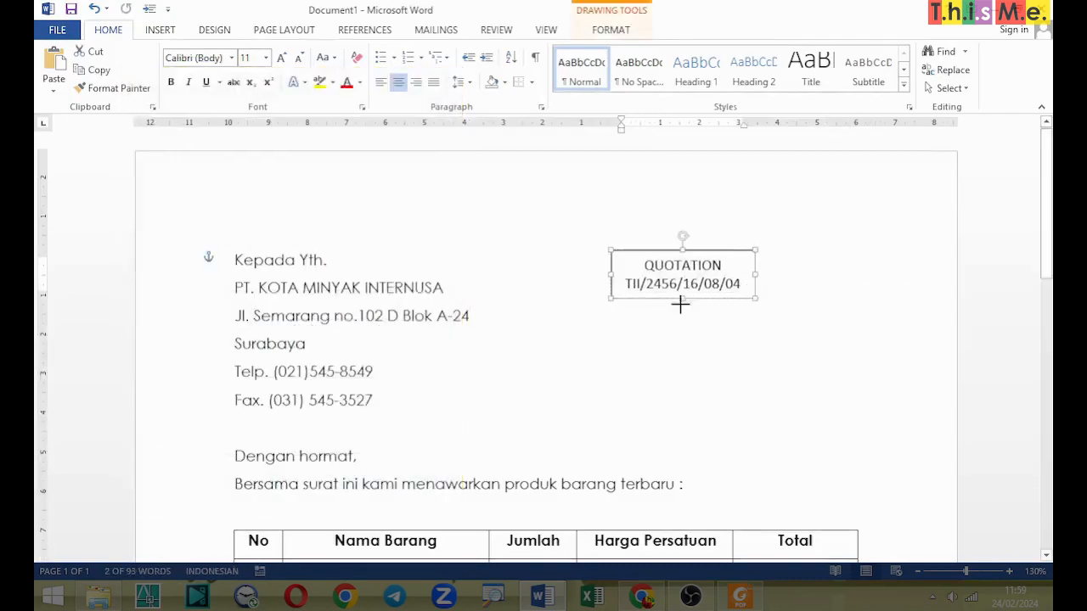
drag(682, 300, 682, 316)
drag(682, 250, 766, 270)
click(827, 359)
click(748, 57)
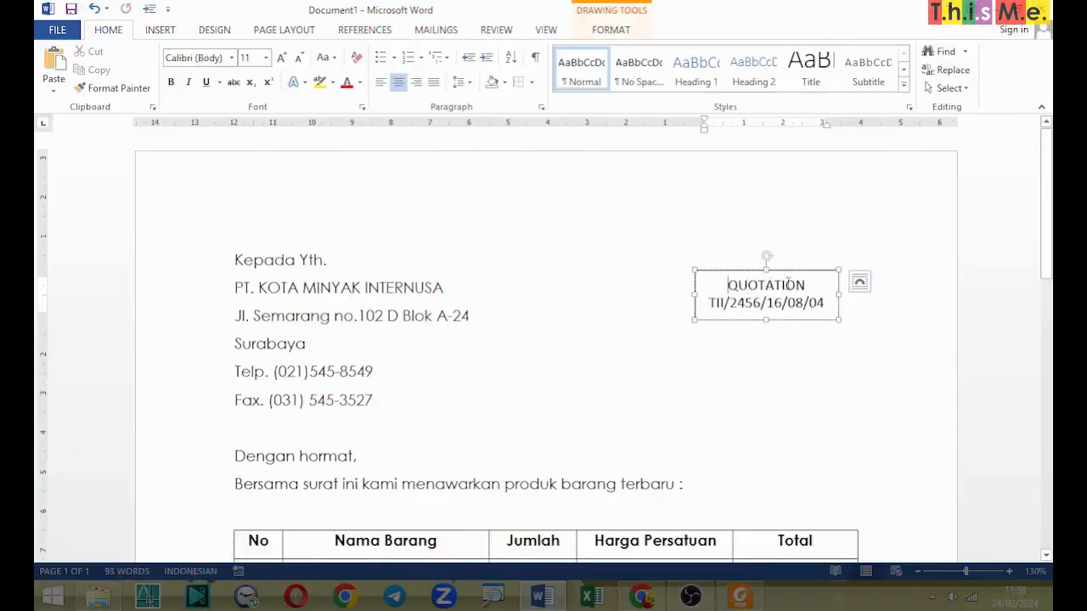
Step: Try underlining the word "QUOTATION" in the text box and undo the underline
double_click(788, 284)
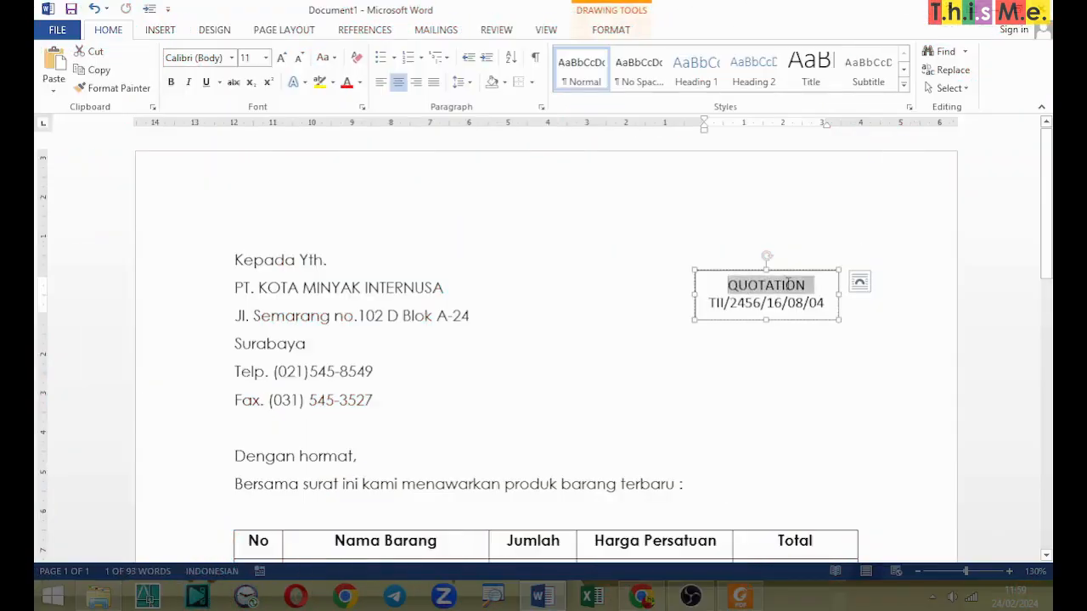
click(207, 83)
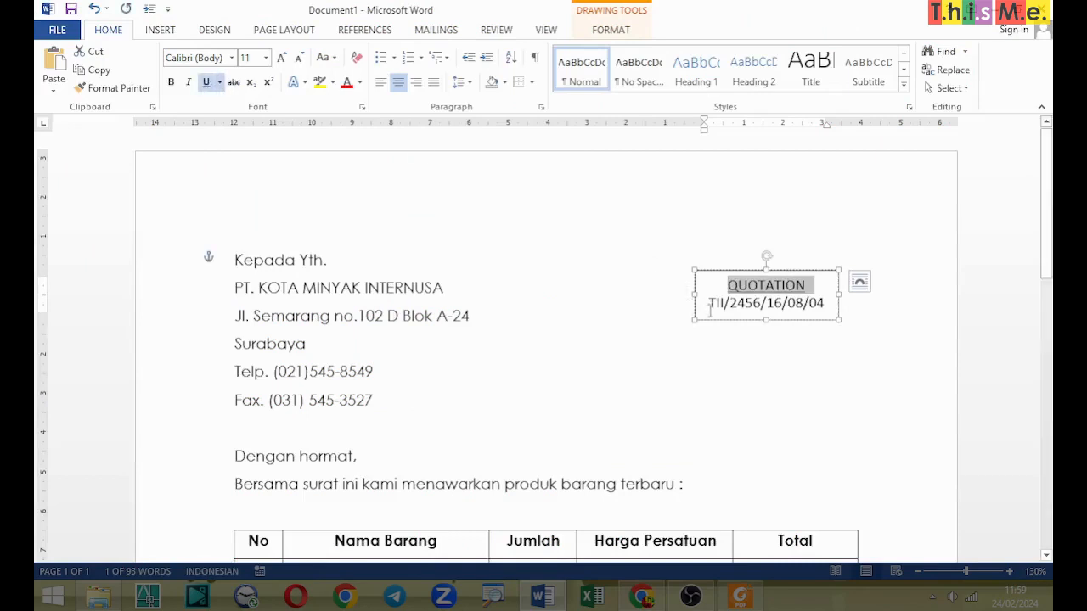
key(ctrl+z)
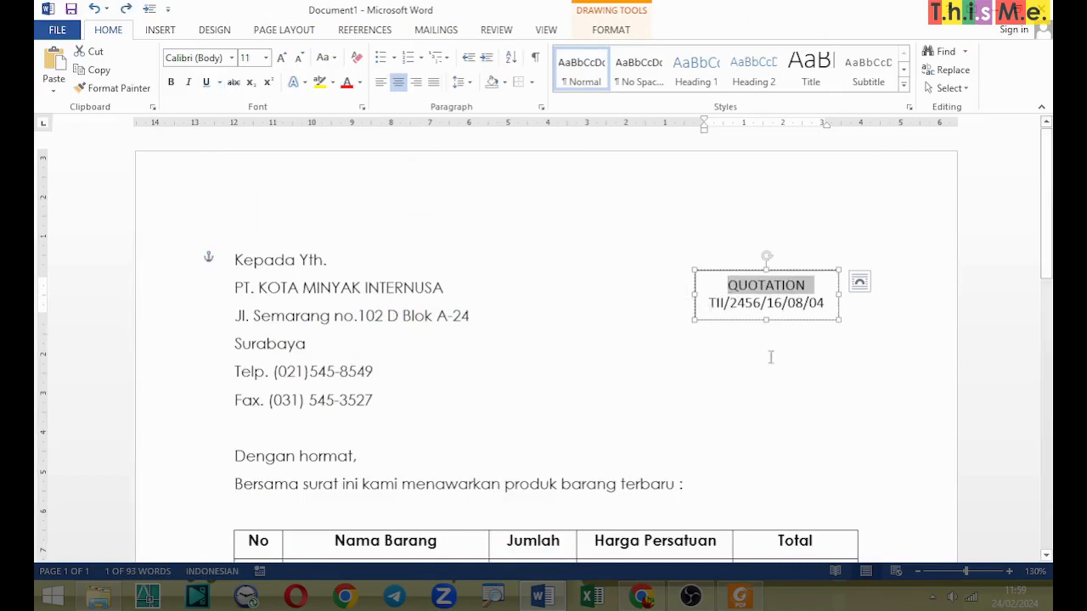
Step: Draw a horizontal line shape about 2.9 cm long between "QUOTATION" and the reference number in the text box
click(760, 286)
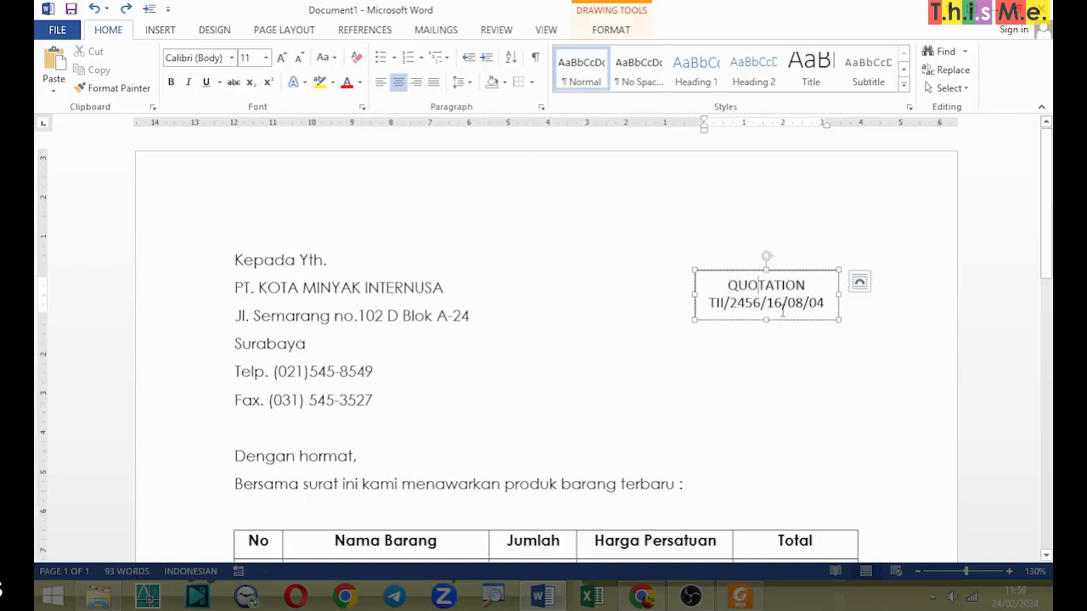
click(160, 30)
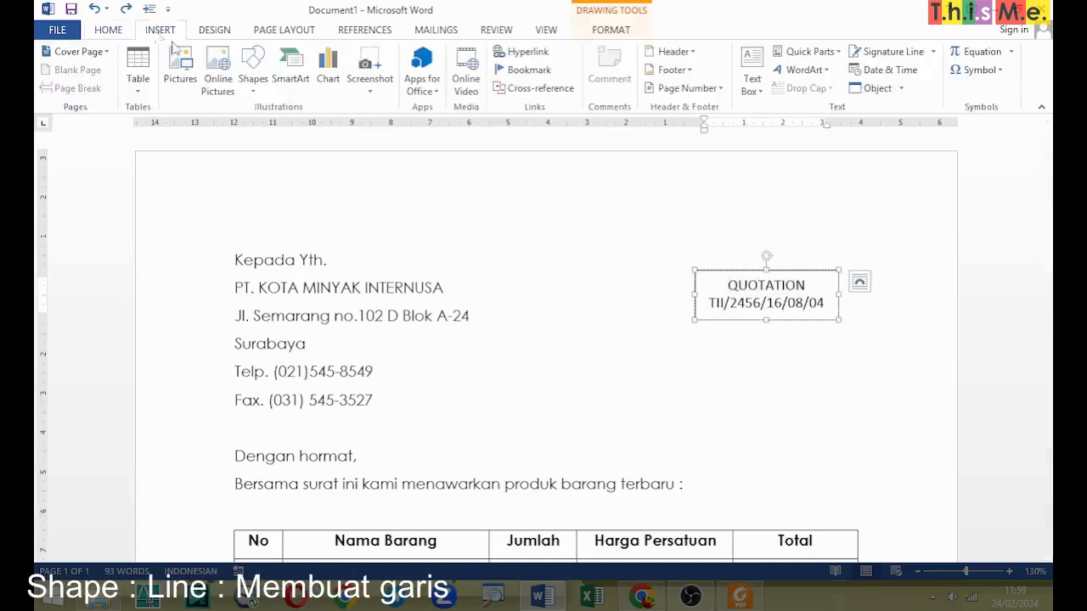
click(253, 80)
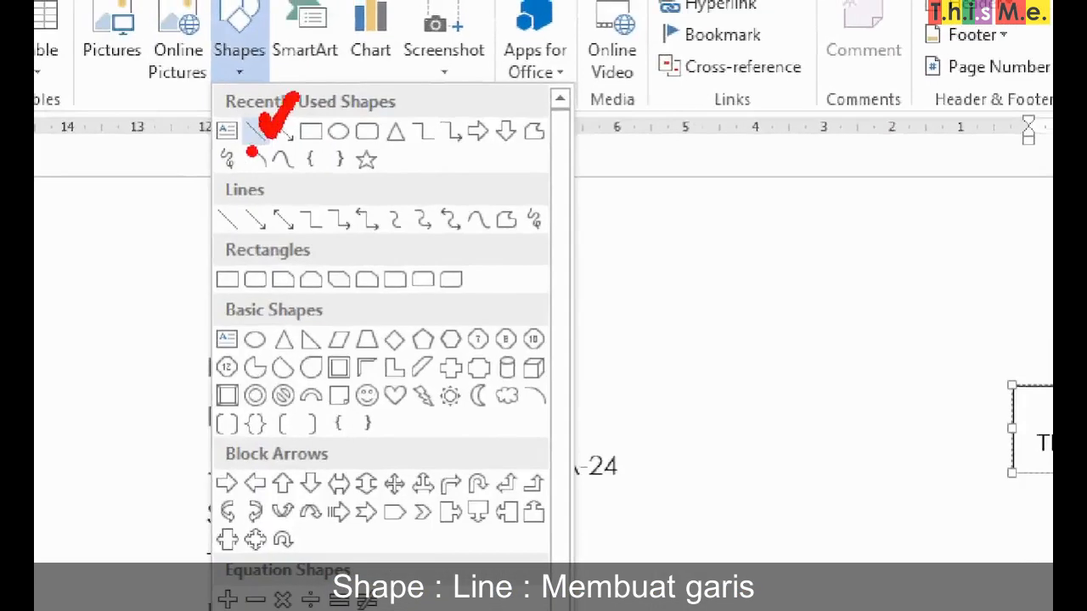
click(256, 133)
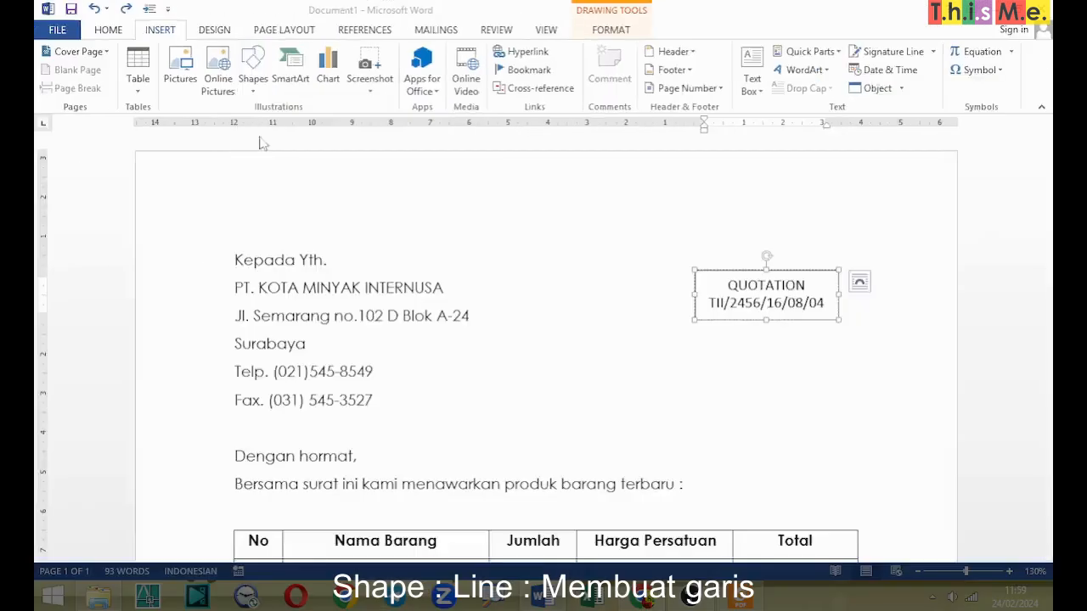
click(243, 73)
click(262, 125)
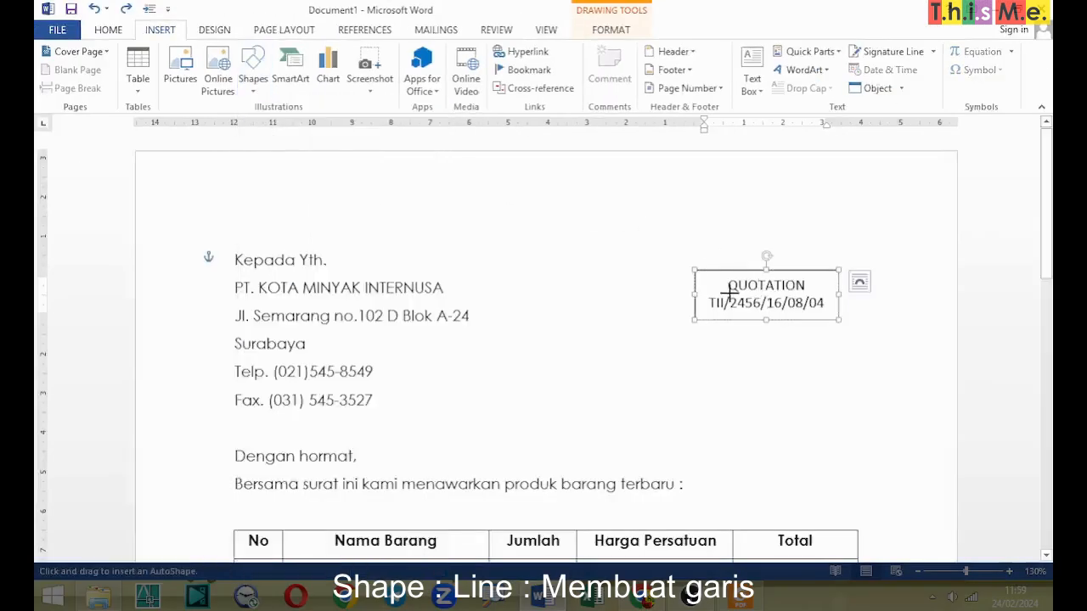
drag(710, 293, 780, 293)
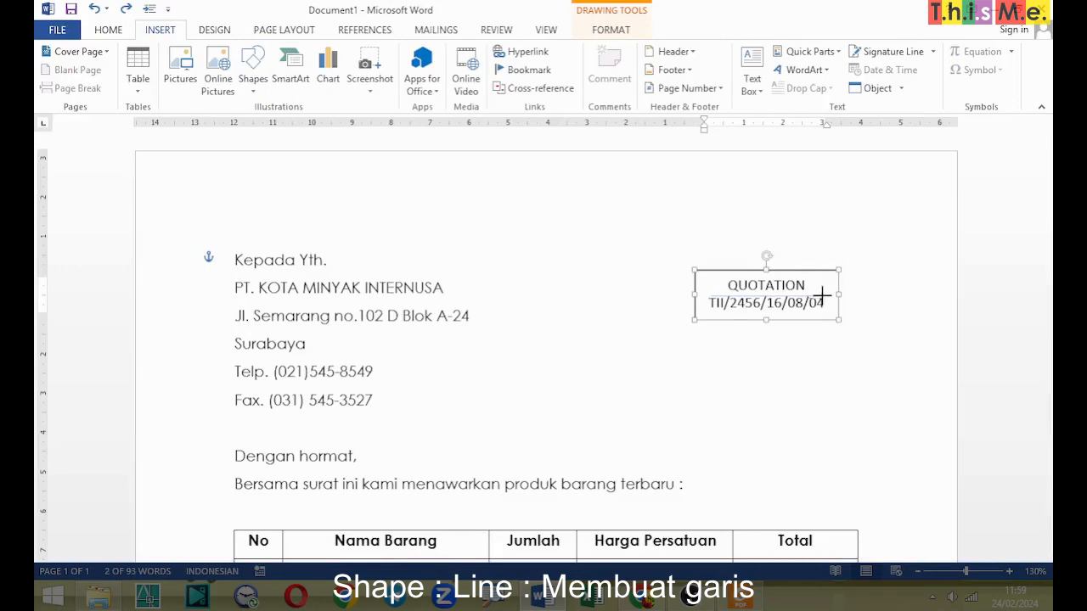
drag(821, 296, 825, 297)
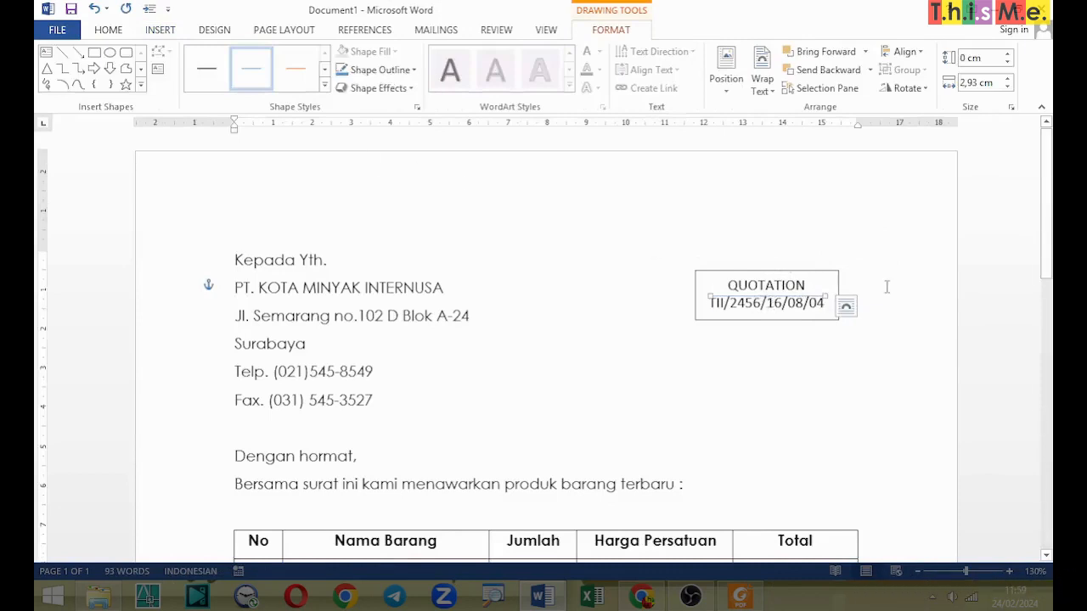
Step: Examine the outline weight options for the line drawn between the two rows of the quotation text box
scroll(886, 287, up, 6)
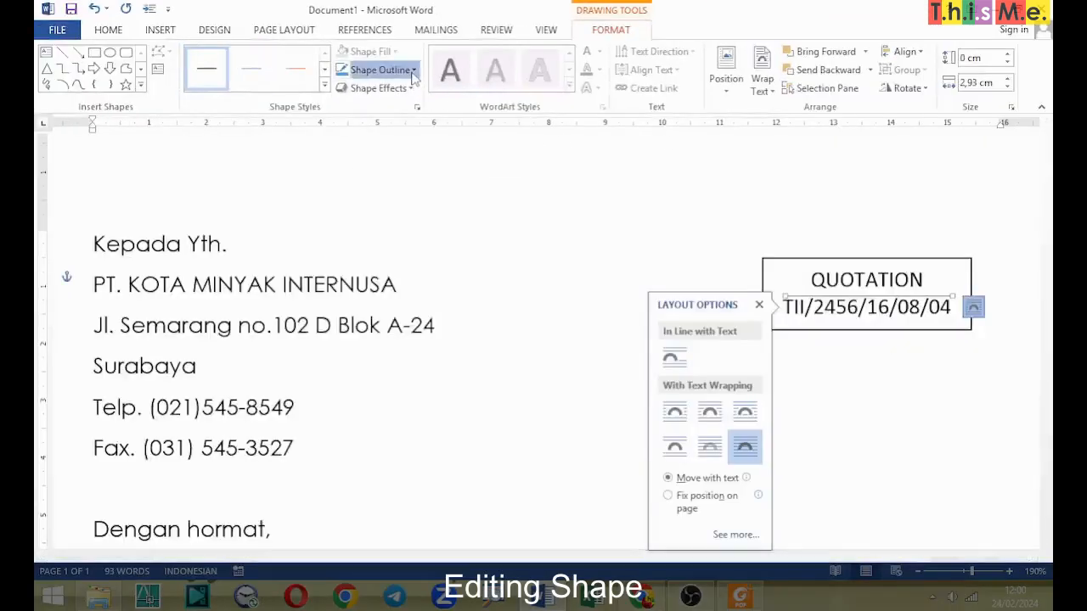
click(413, 71)
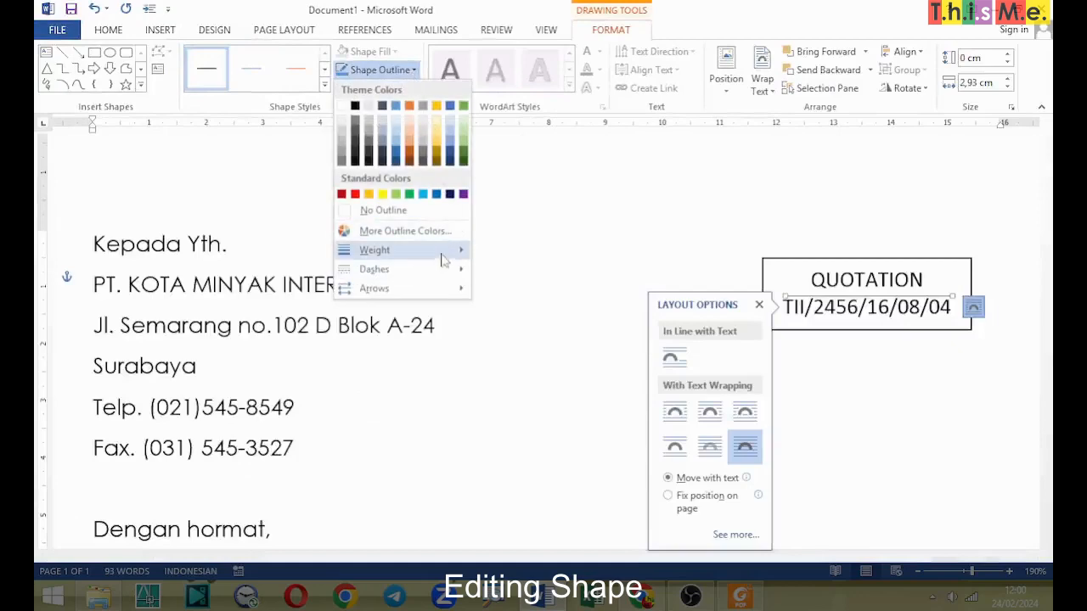
mouse_move(465, 259)
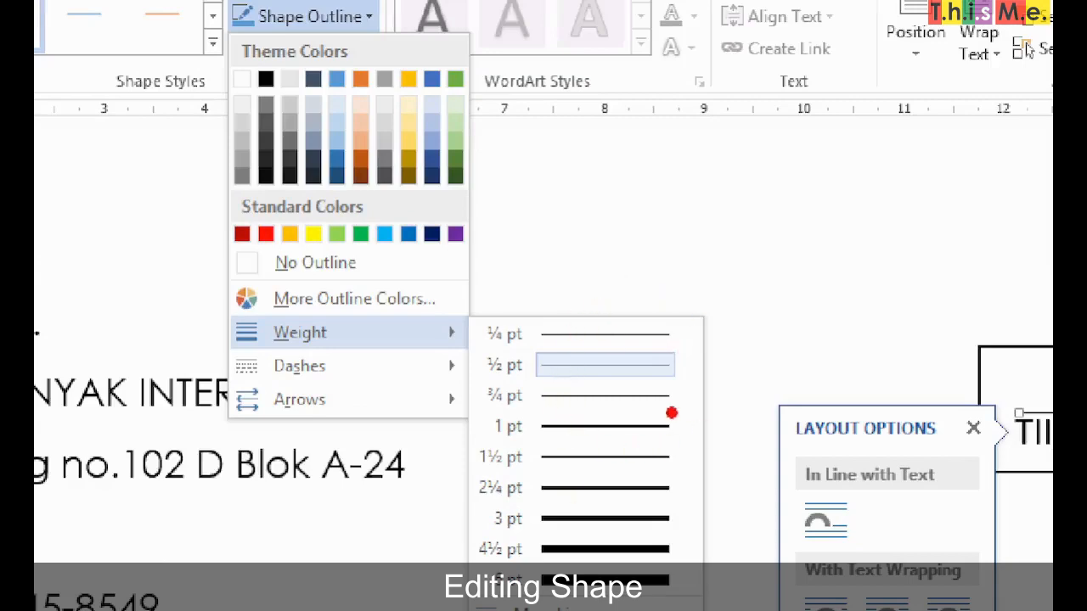
mouse_move(672, 413)
mouse_down()
mouse_move(677, 443)
mouse_move(698, 406)
mouse_up()
key(Escape)
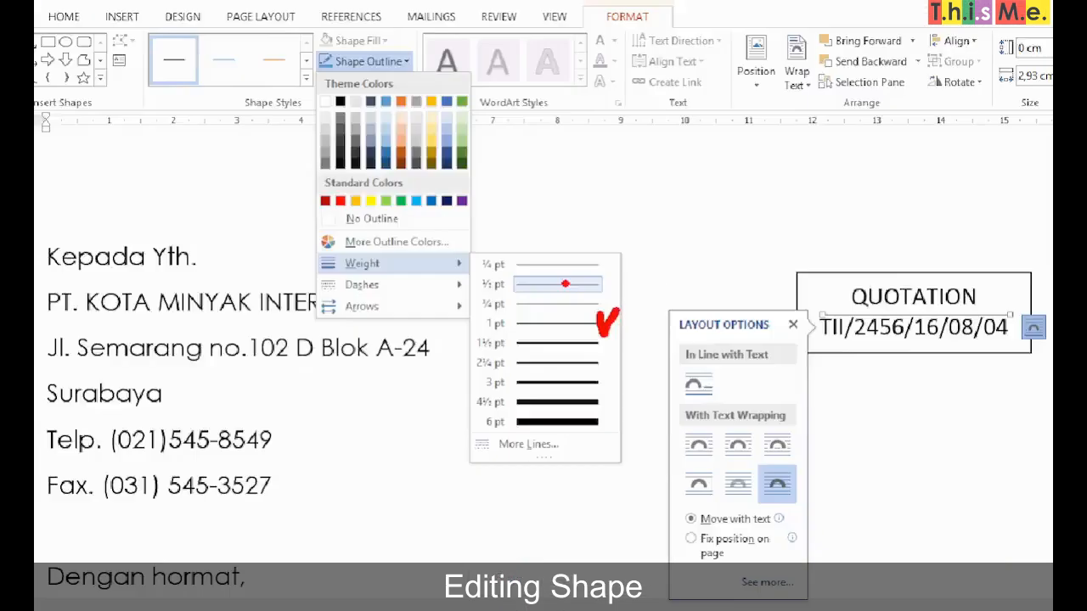
click(289, 30)
click(159, 29)
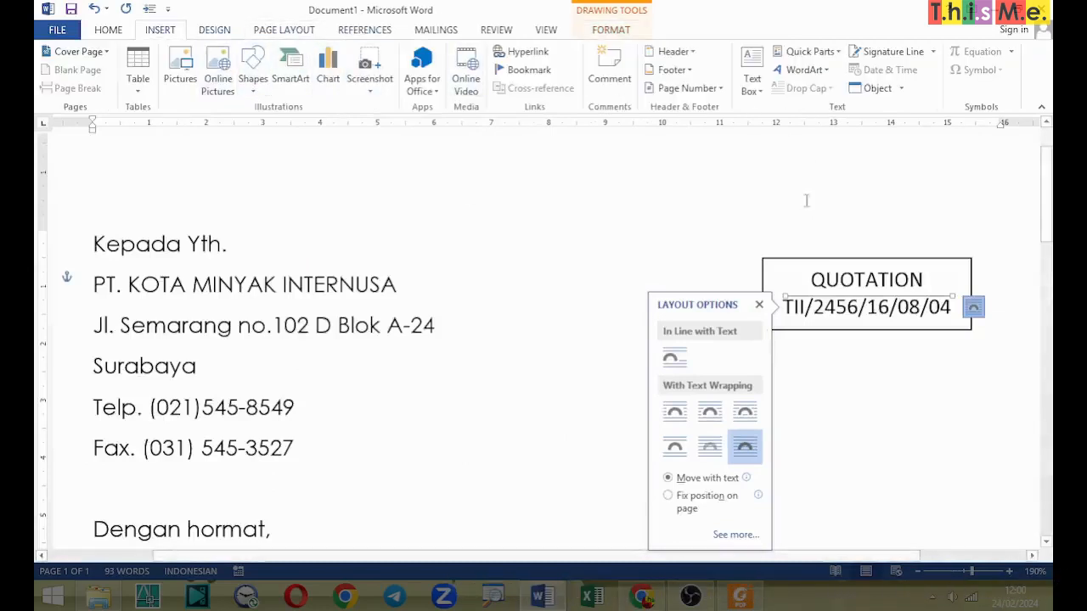
Step: Set the outline weight of the dividing line between "QUOTATION" and the reference number to 1 pt
click(860, 299)
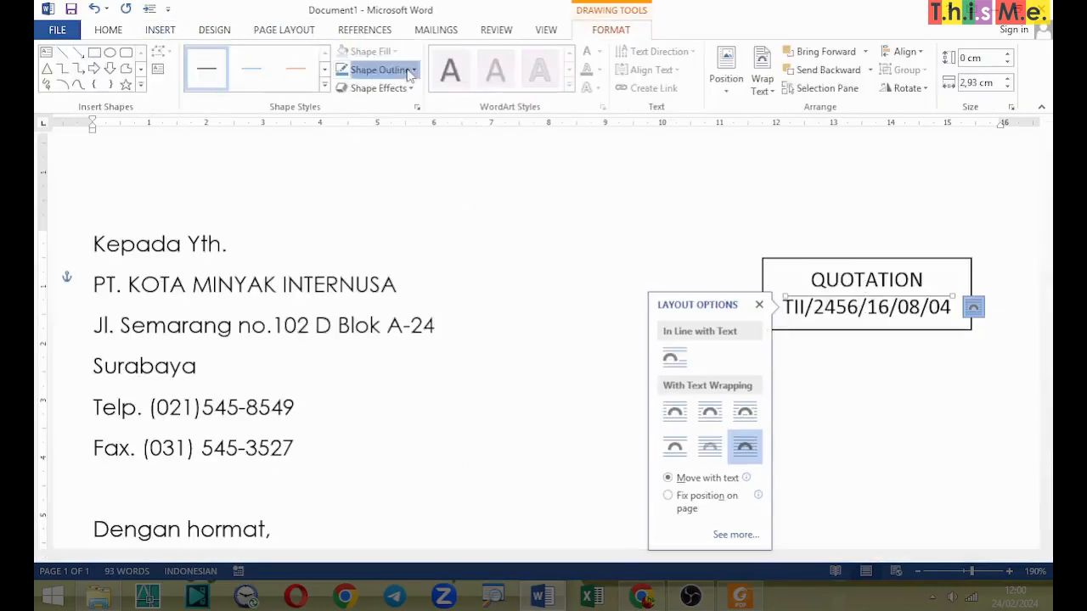
click(379, 69)
mouse_move(418, 259)
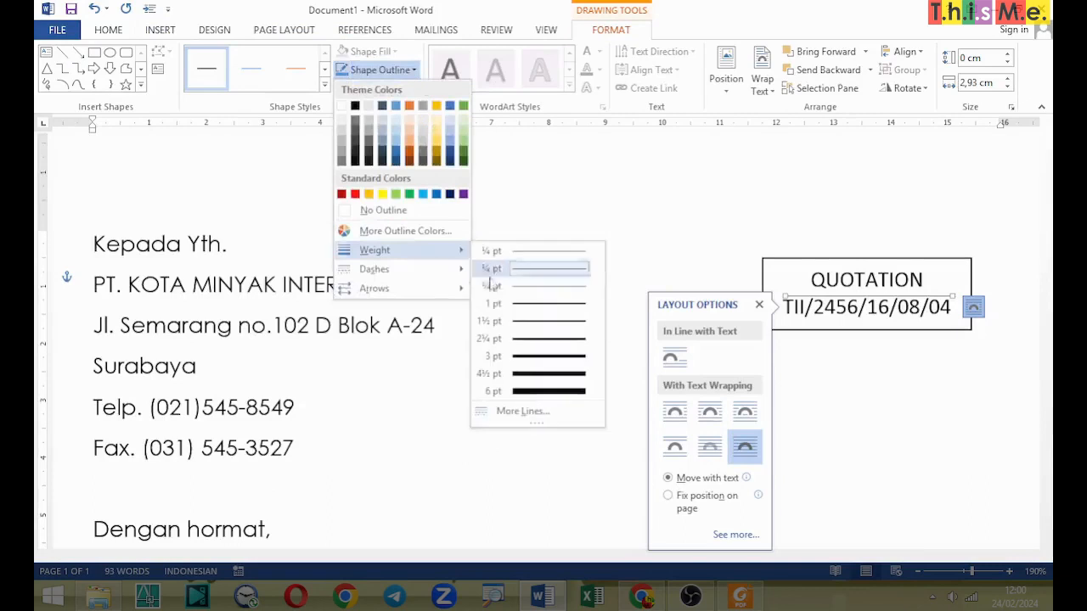
click(521, 307)
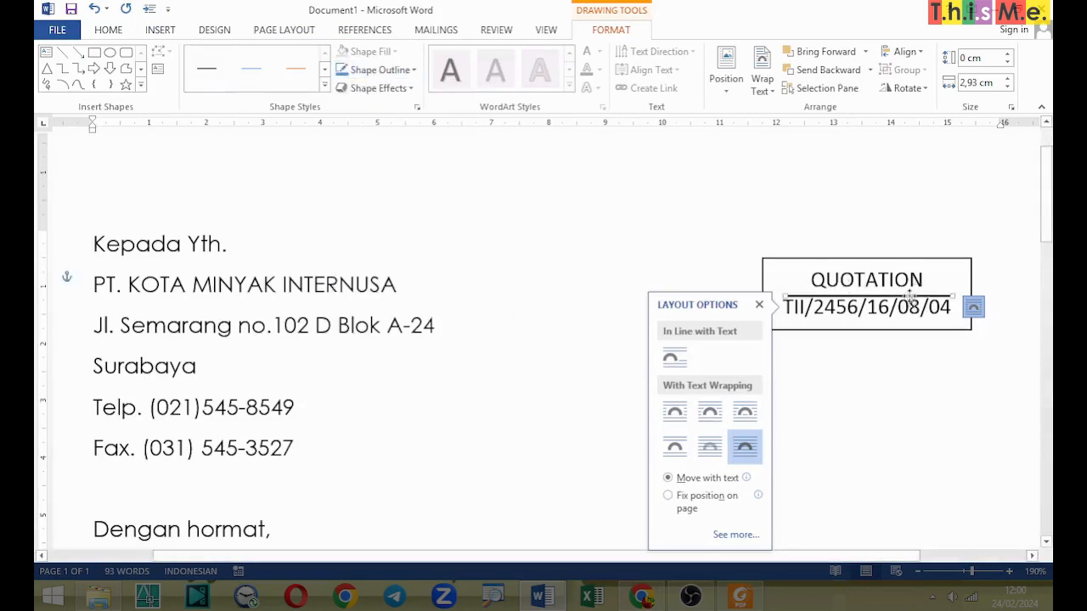
Step: Nudge the dividing line slightly upward so it sits clear of the reference number, and deselect it
key(Up)
key(Up)
key(Up)
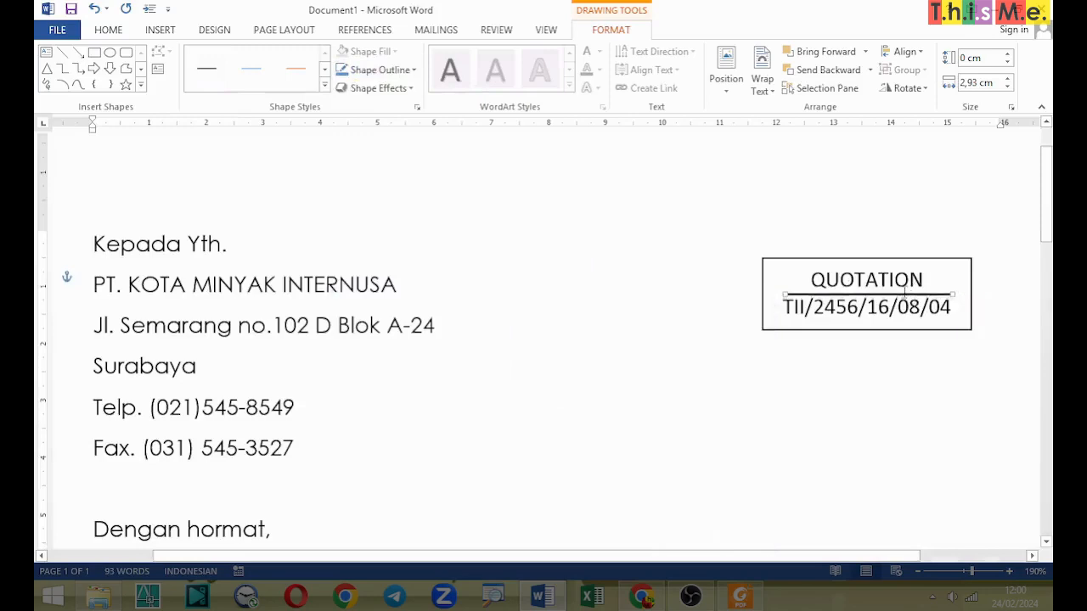
click(946, 195)
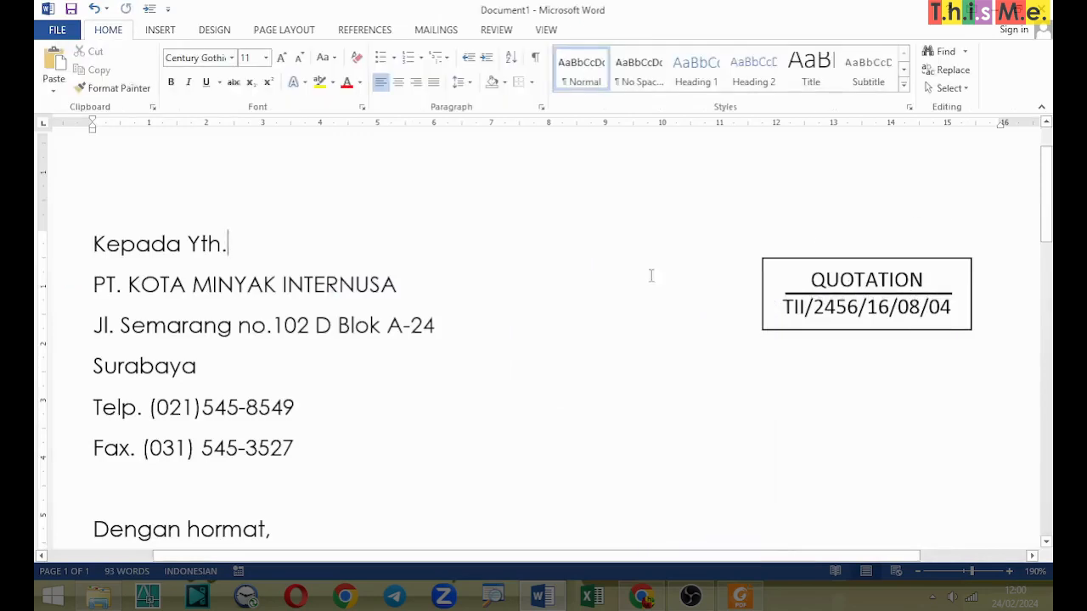
ctrl+scroll(635, 274, down, 10)
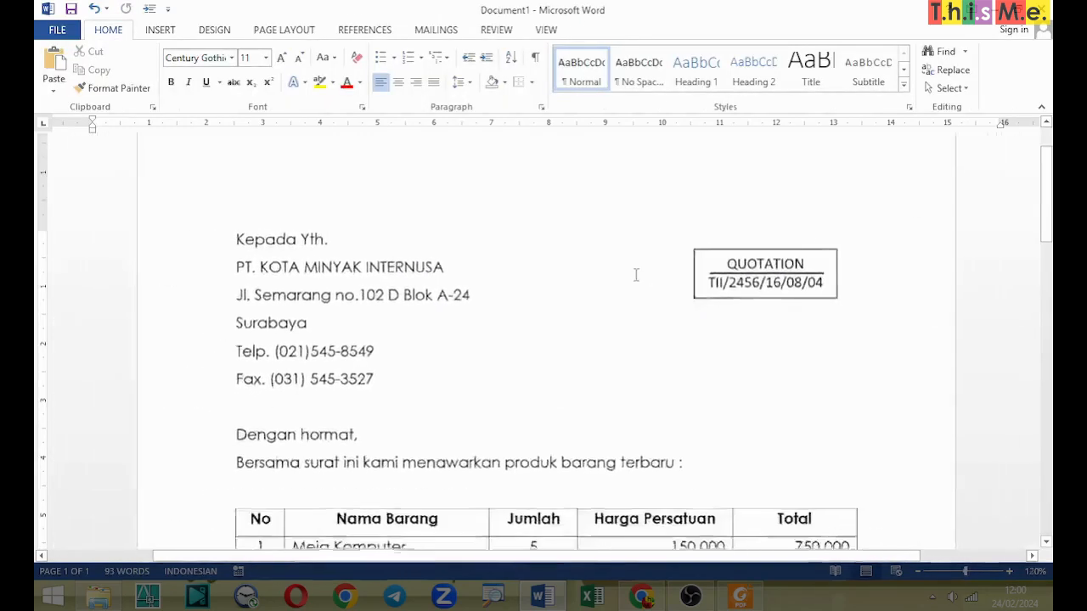